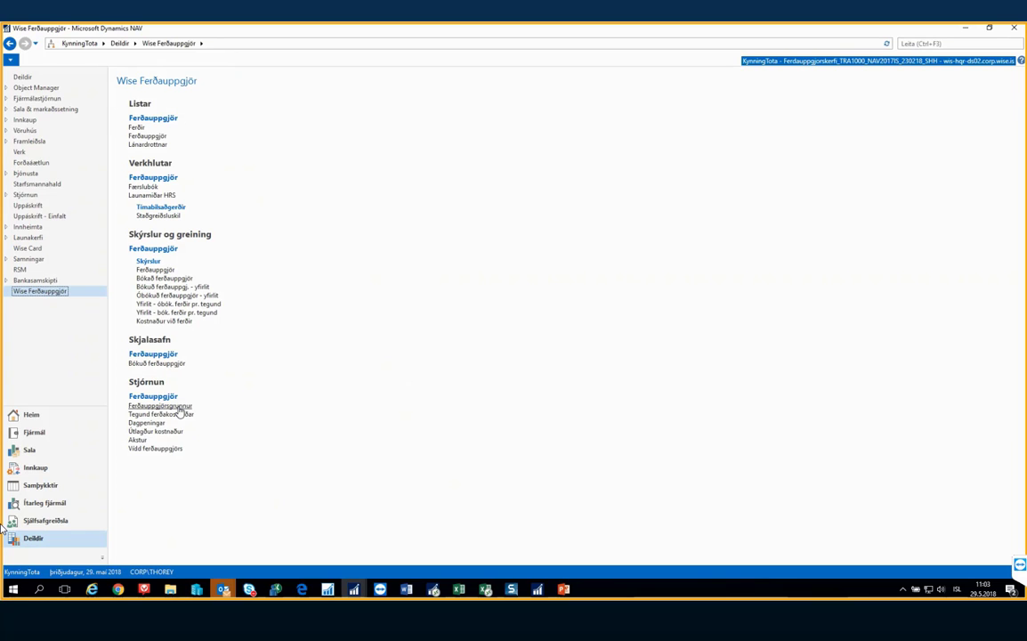
# Review the Ferðauppgjörsgrunnur setup and bring up the Tegund ferðakostnaðar list of travel cost types
pyautogui.click(178, 408)
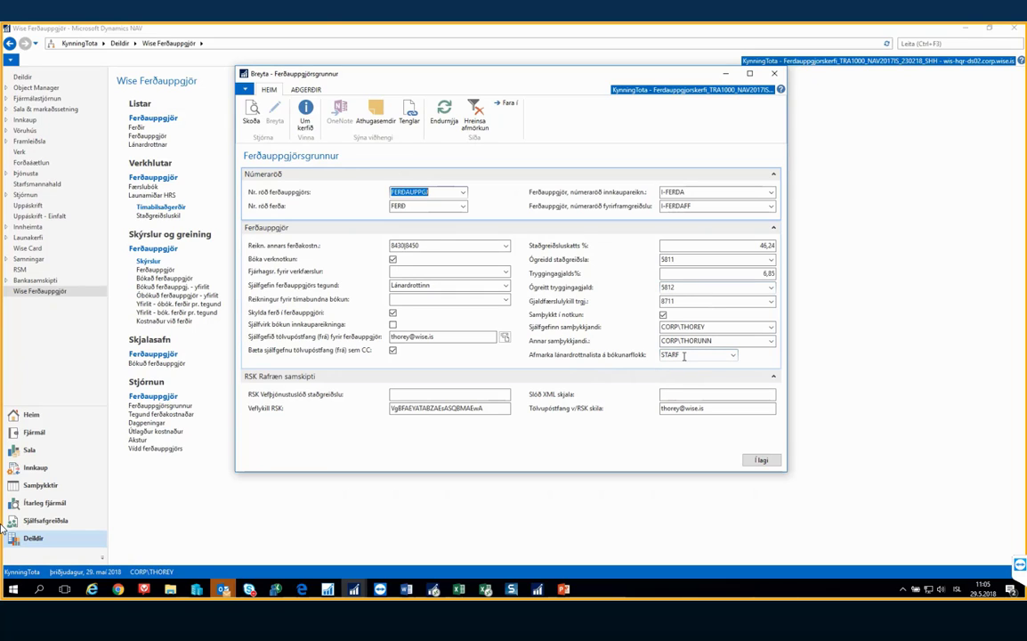
pyautogui.click(778, 74)
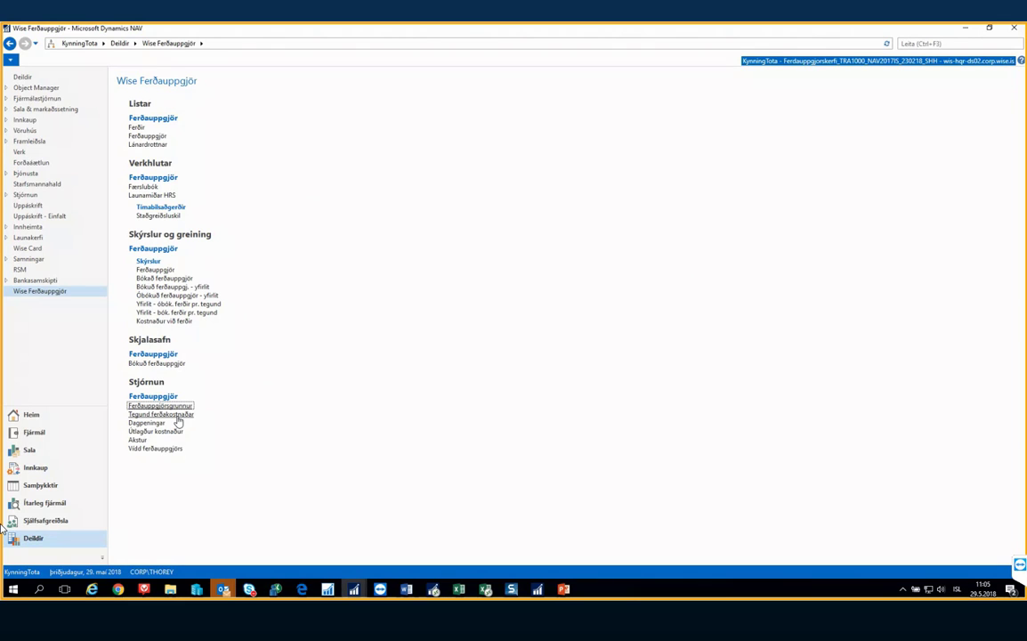
pyautogui.click(178, 421)
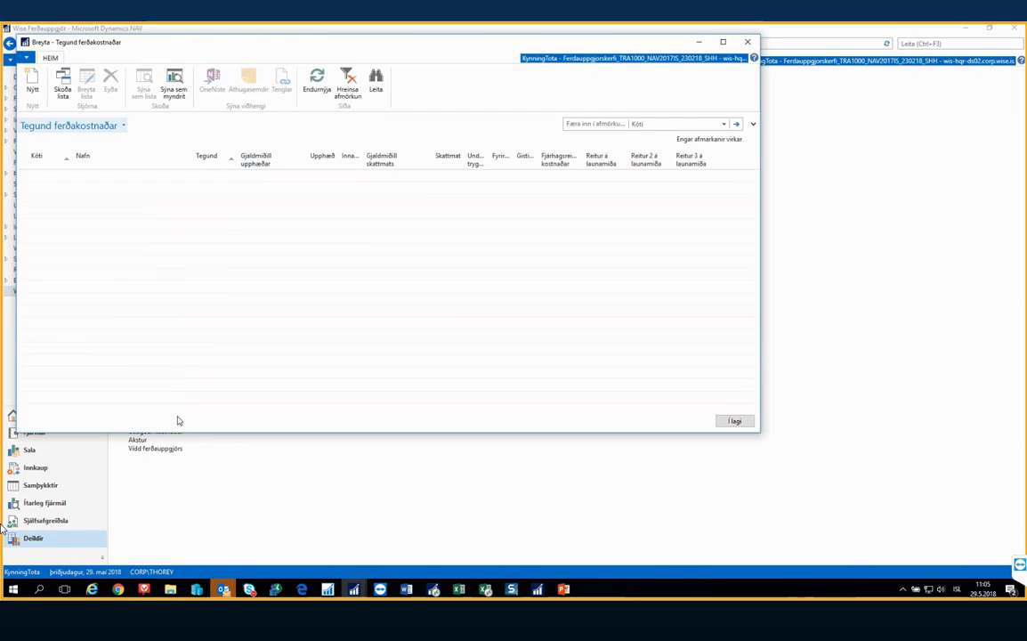
pyautogui.moveTo(268, 51); pyautogui.dragTo(505, 86)
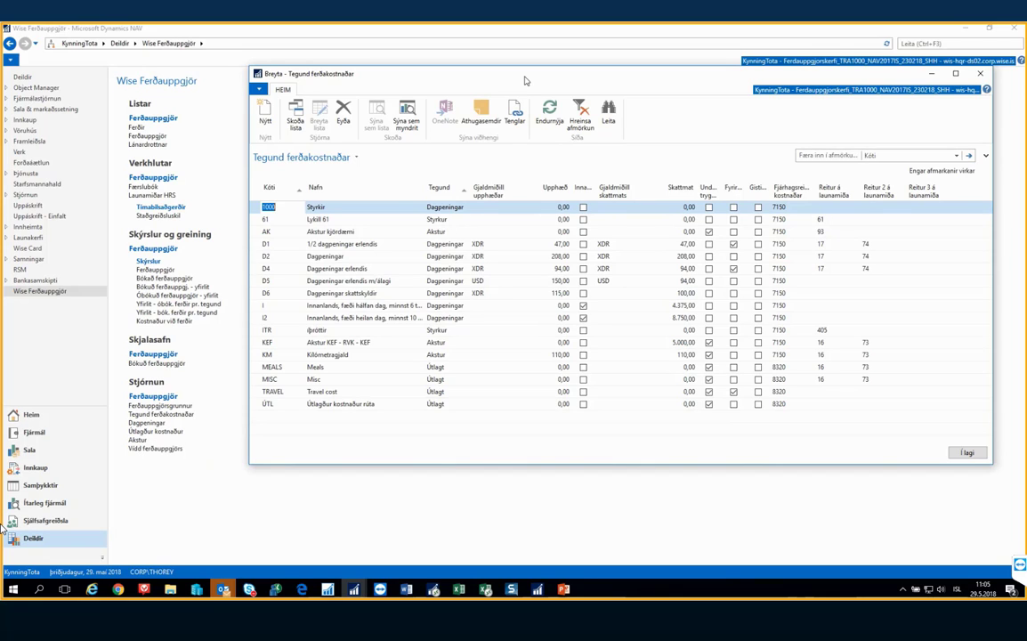
pyautogui.moveTo(525, 81); pyautogui.dragTo(405, 86)
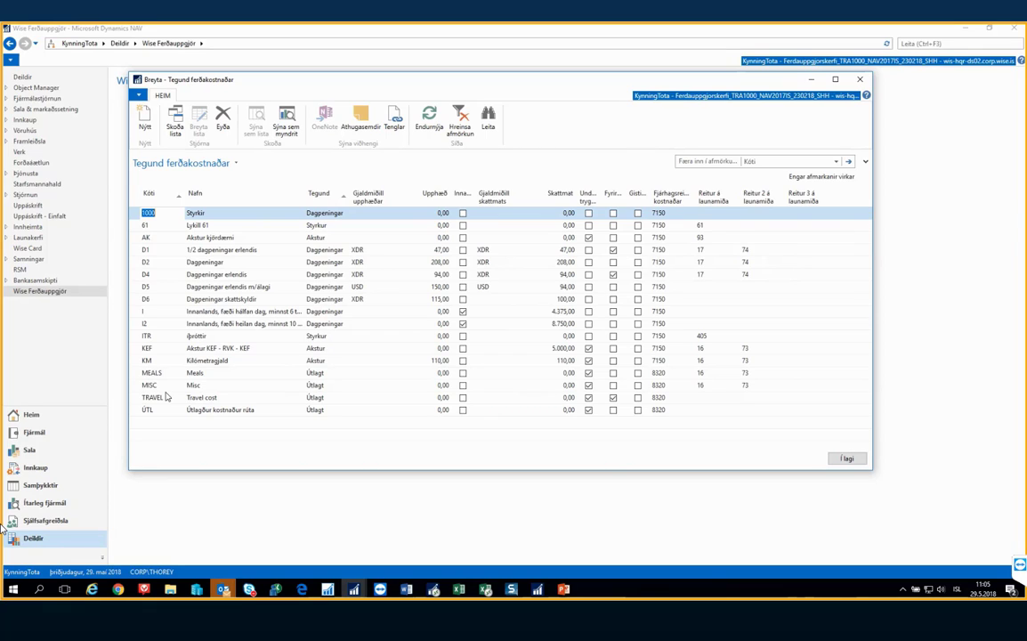
# Inspect the available Tegund options and the expense account choices for cost type D1
pyautogui.click(141, 253)
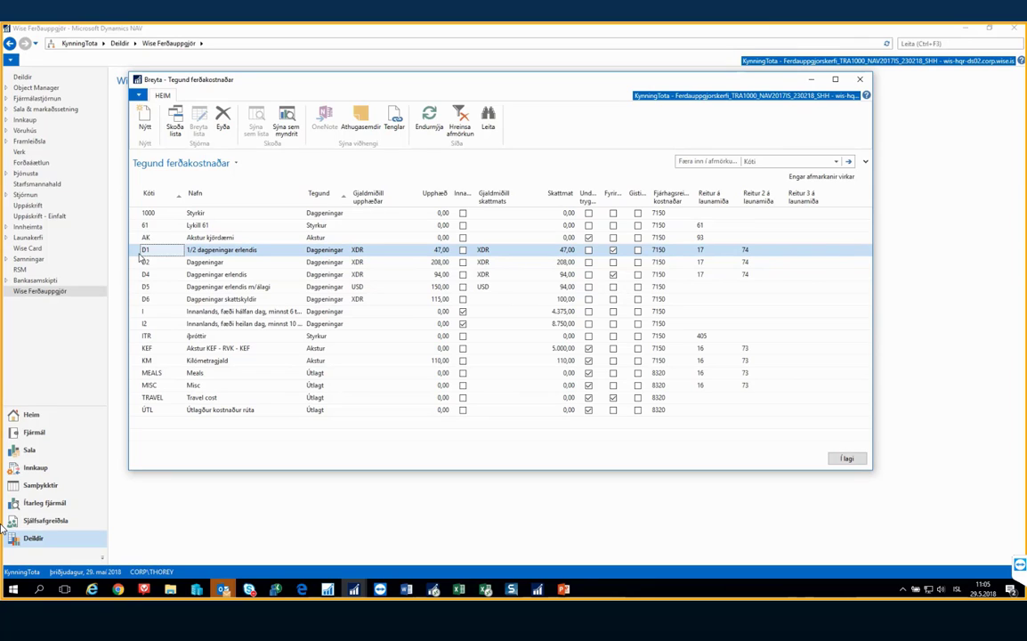
pyautogui.press('Tab')
pyautogui.press('Tab')
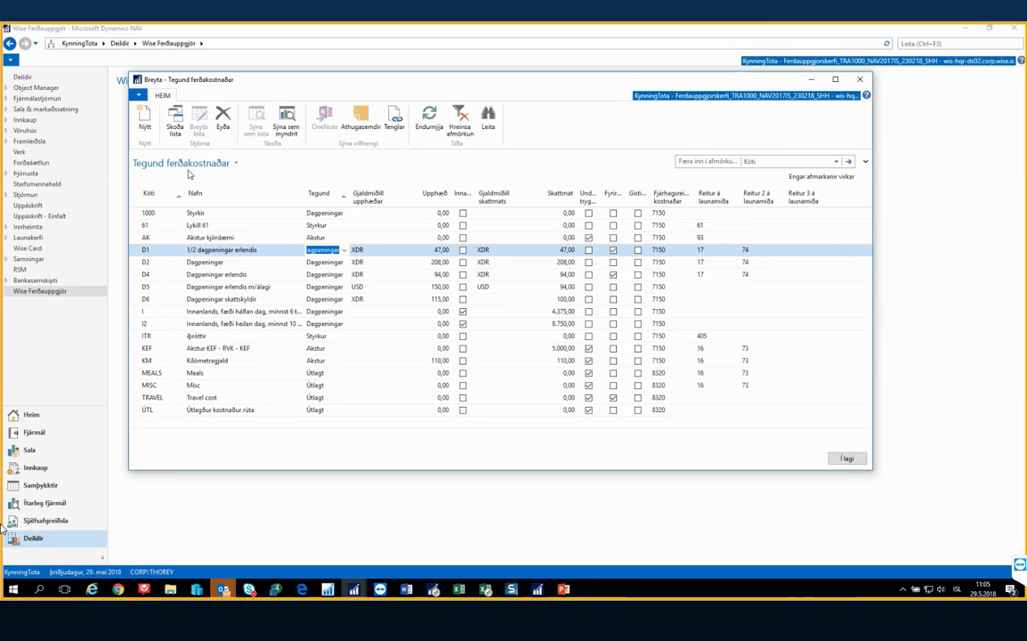
pyautogui.click(344, 252)
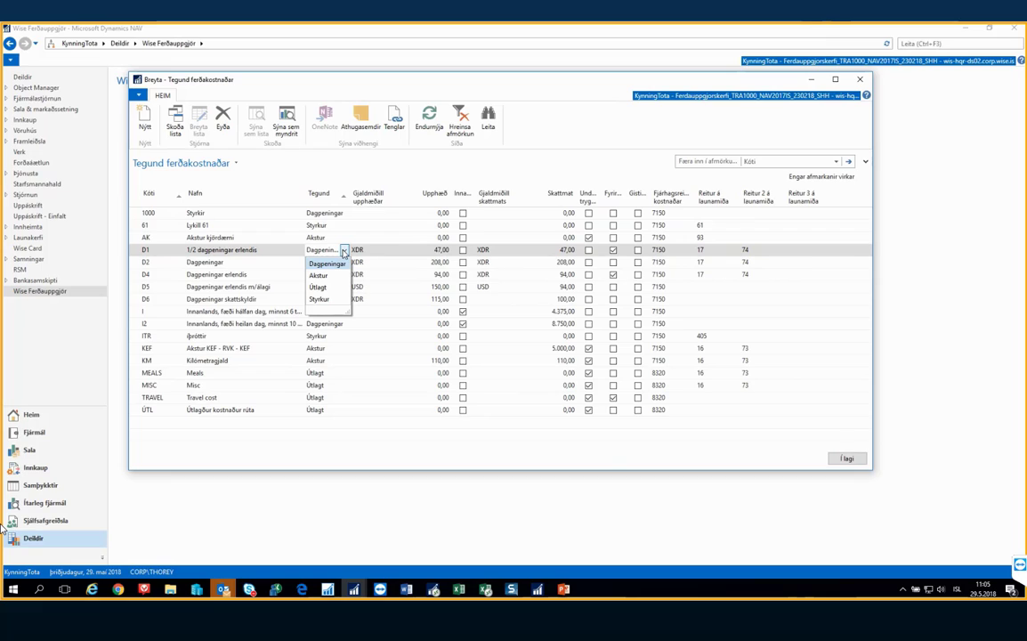
pyautogui.click(379, 256)
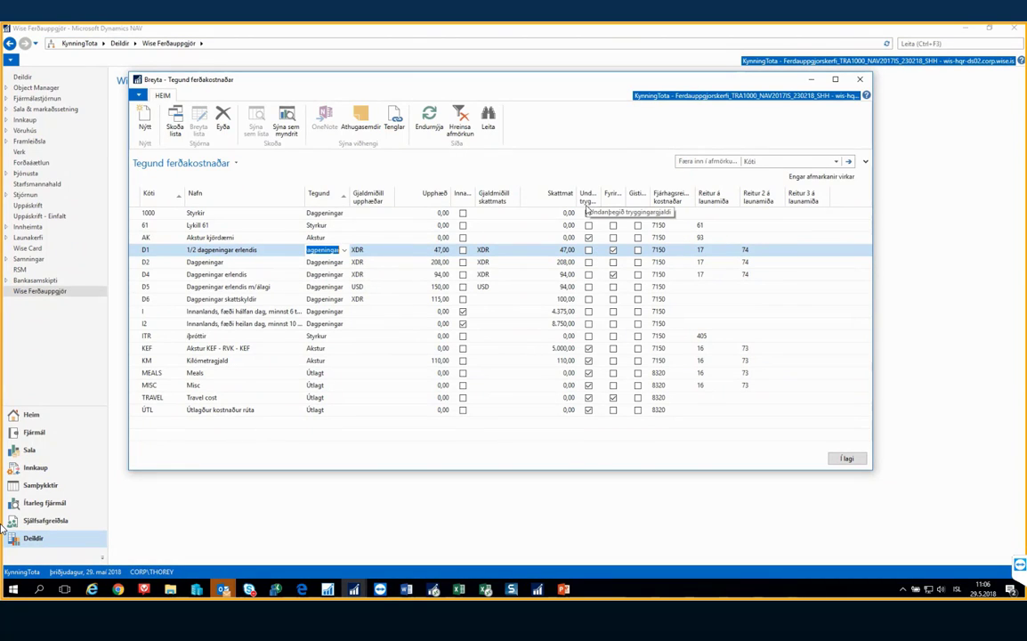
pyautogui.click(690, 252)
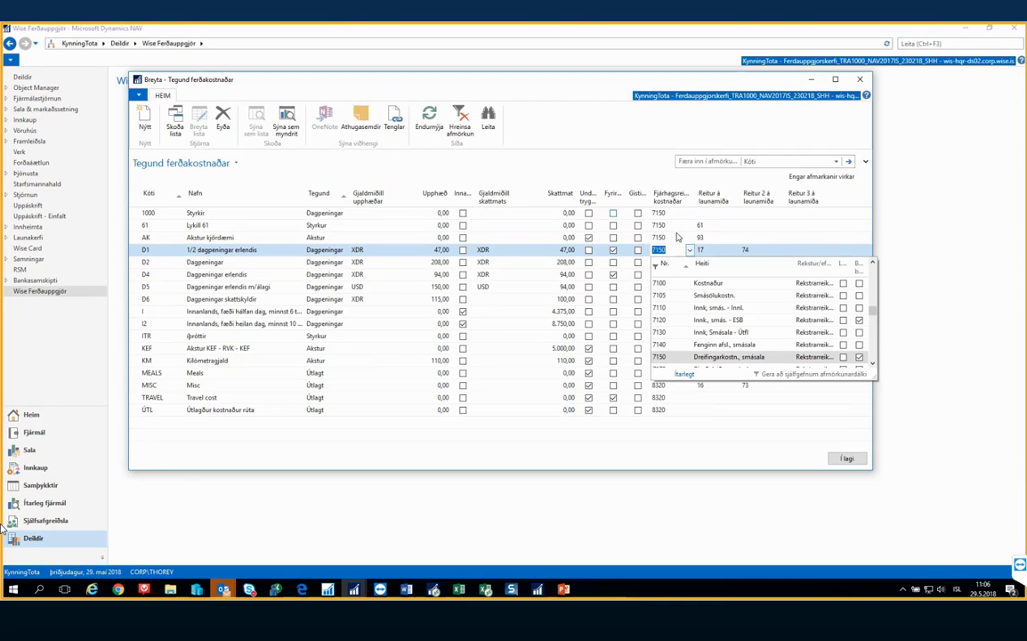
pyautogui.click(677, 237)
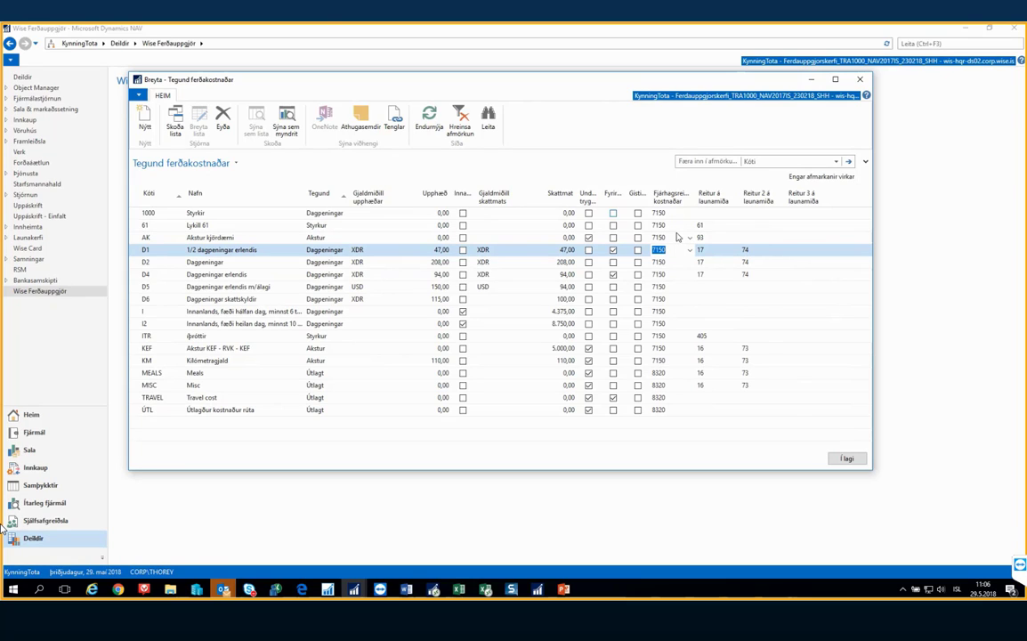
# Examine the payslip field, expense account and tax assessment columns of cost type D1
pyautogui.press('Down')
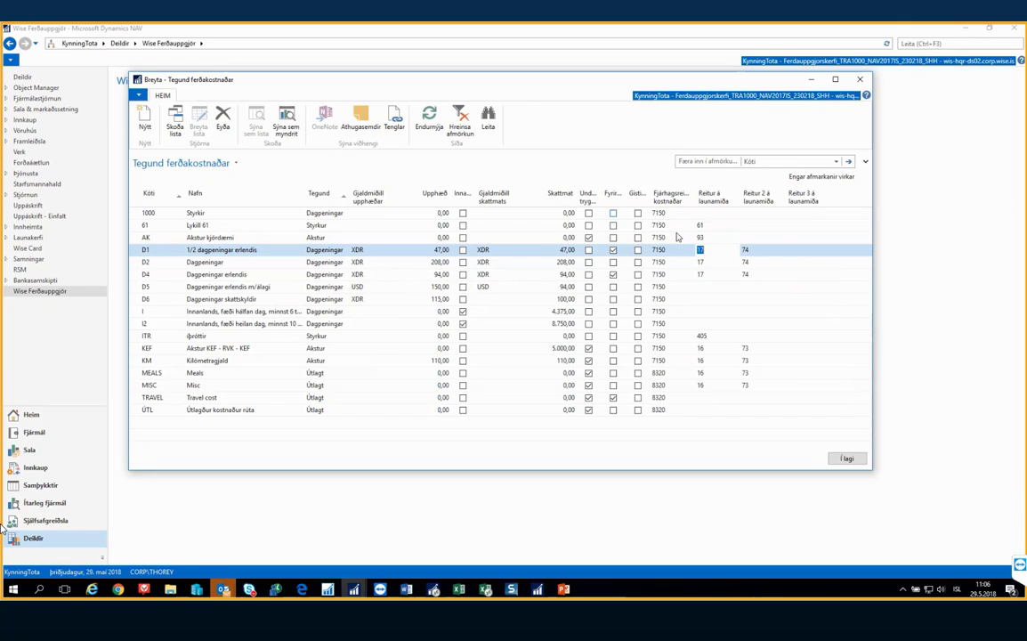
pyautogui.press('Left')
pyautogui.press('Left')
pyautogui.press('Left')
pyautogui.press('Left')
pyautogui.press('Left')
pyautogui.press('Left')
pyautogui.press('Left')
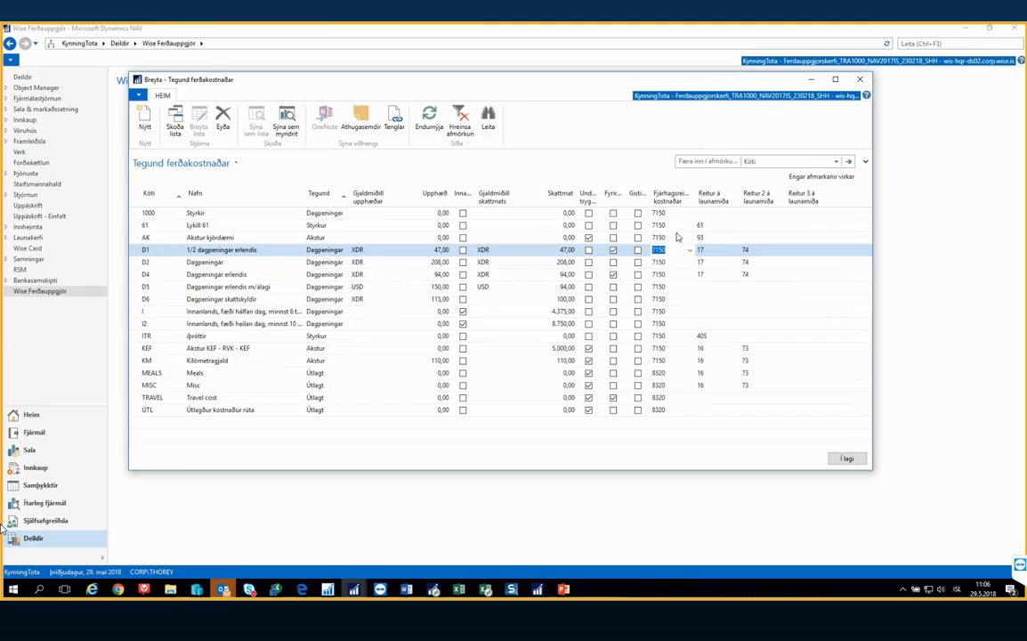
pyautogui.press('Left')
pyautogui.press('Left')
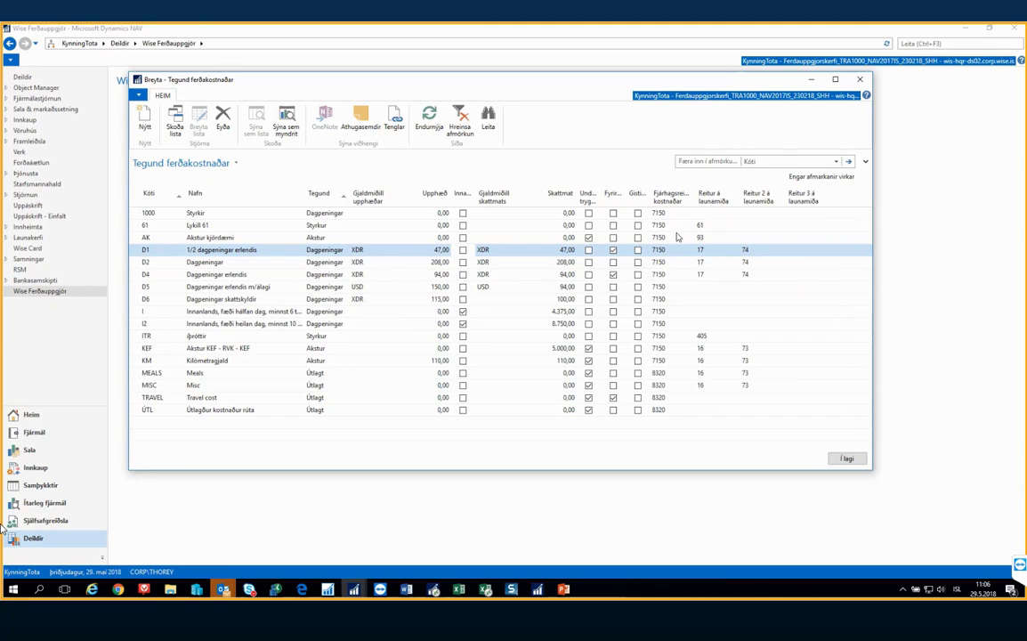
# Compare the Upphæð and Skattmat values of the D2 and D4 per diem types
pyautogui.press('Down')
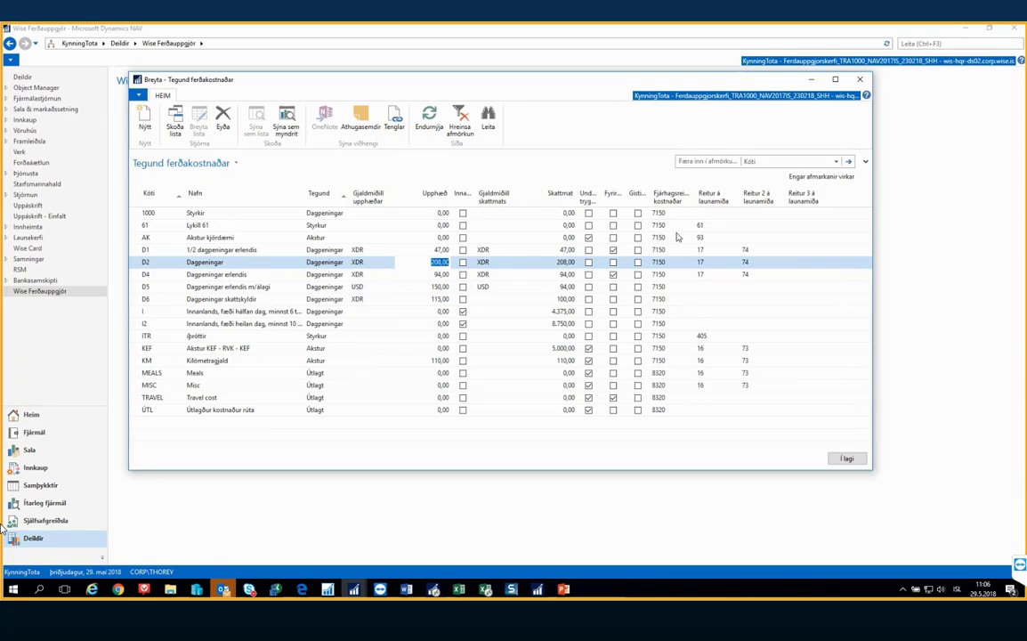
pyautogui.press('Tab')
pyautogui.press('Tab')
pyautogui.press('Tab')
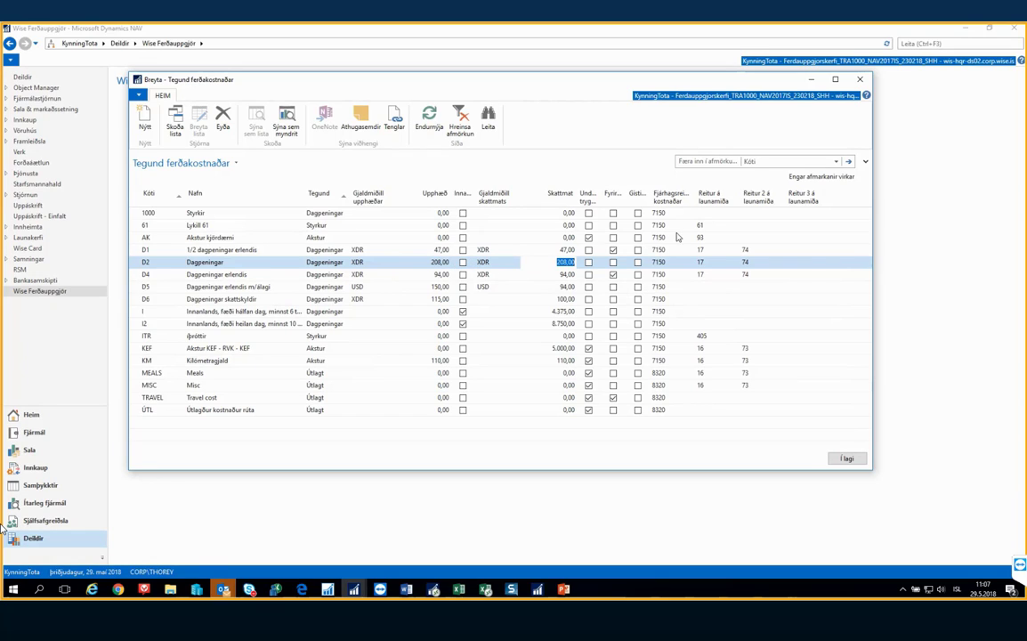
pyautogui.press('Down')
pyautogui.hotkey('shift', 'Tab')
pyautogui.hotkey('shift', 'Tab')
pyautogui.hotkey('shift', 'Tab')
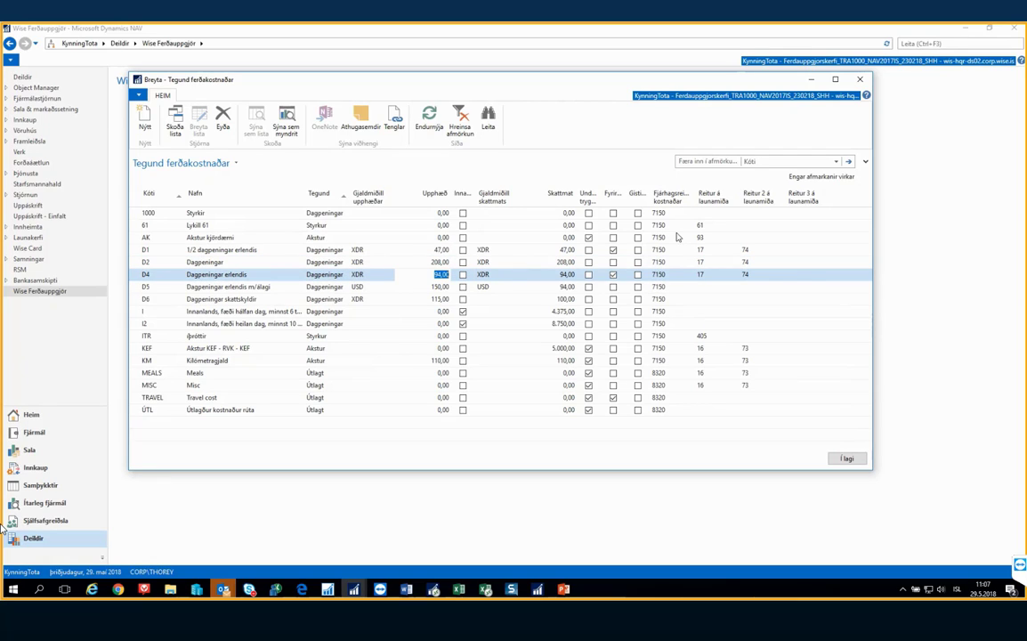
pyautogui.press('Tab')
pyautogui.press('Tab')
pyautogui.press('Tab')
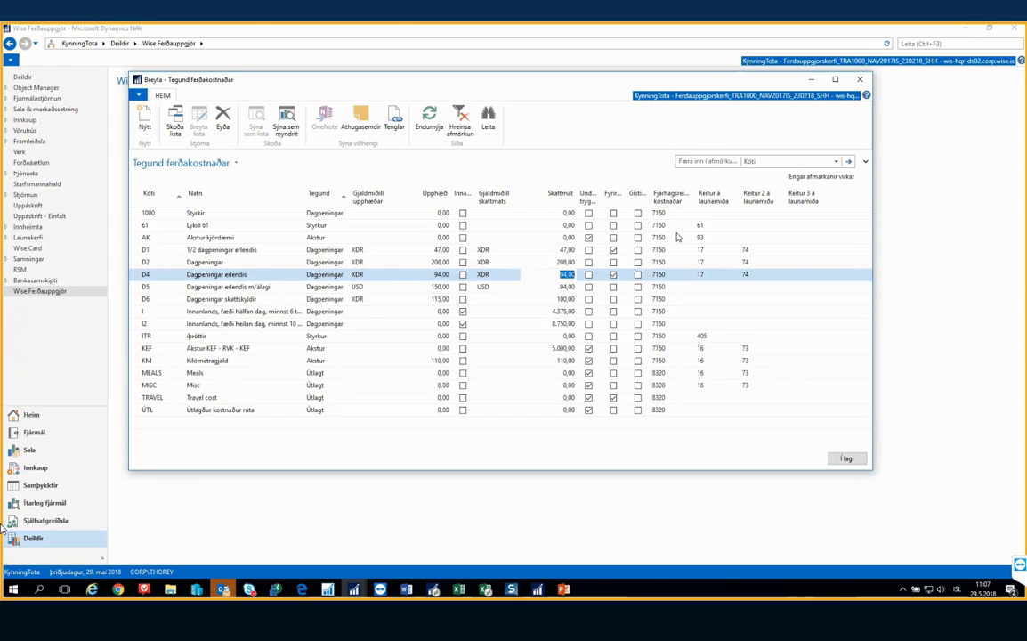
# Compare Upphæð with Skattmat for per diem type D5 and close the travel cost type list
pyautogui.press('Down')
pyautogui.press('Left')
pyautogui.press('Left')
pyautogui.press('Left')
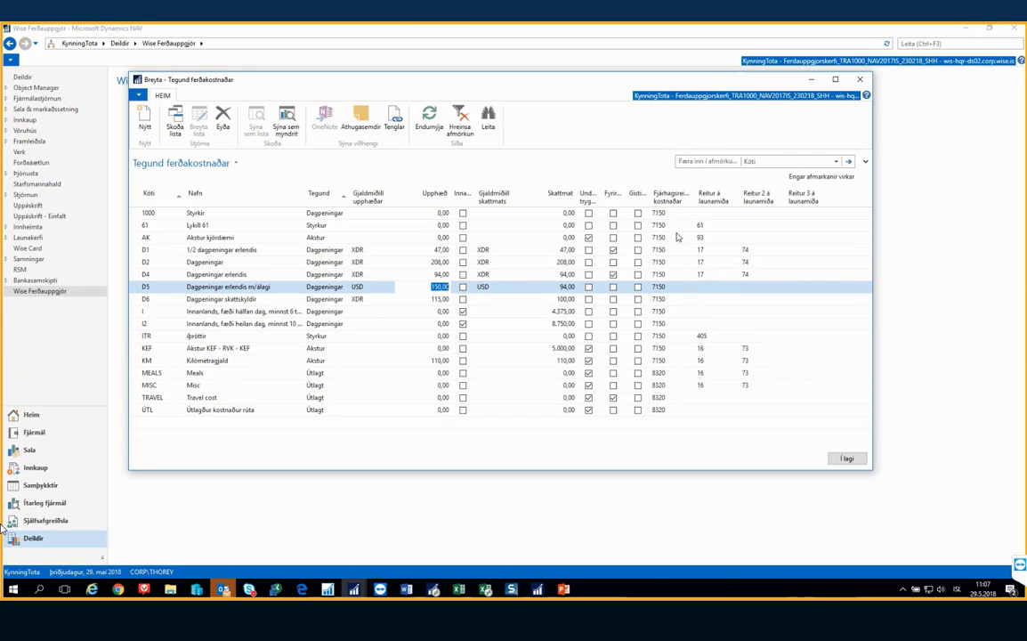
pyautogui.press('Right')
pyautogui.press('Right')
pyautogui.press('Right')
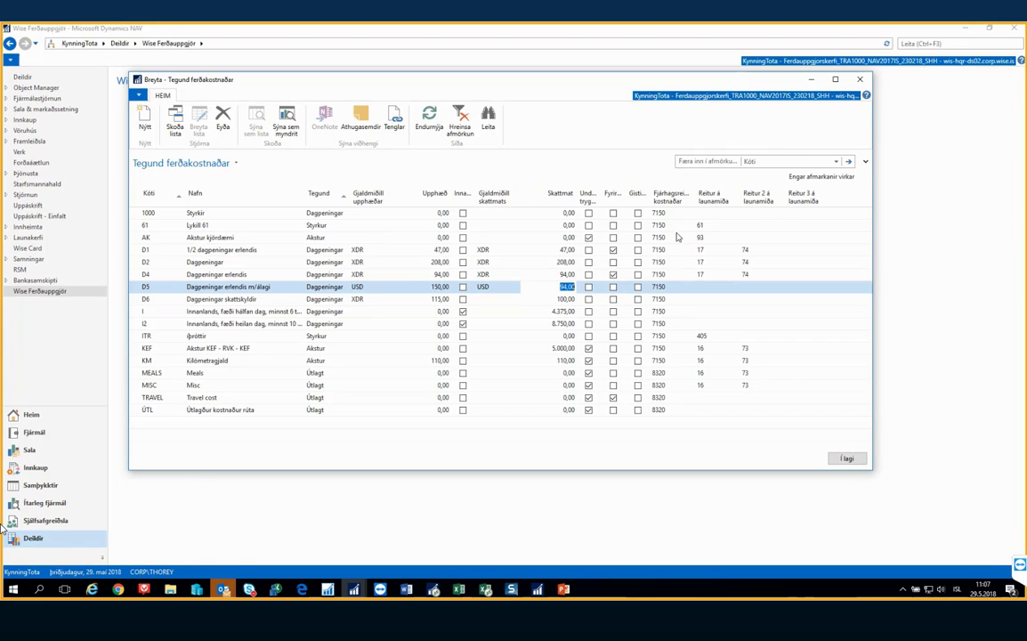
pyautogui.click(860, 81)
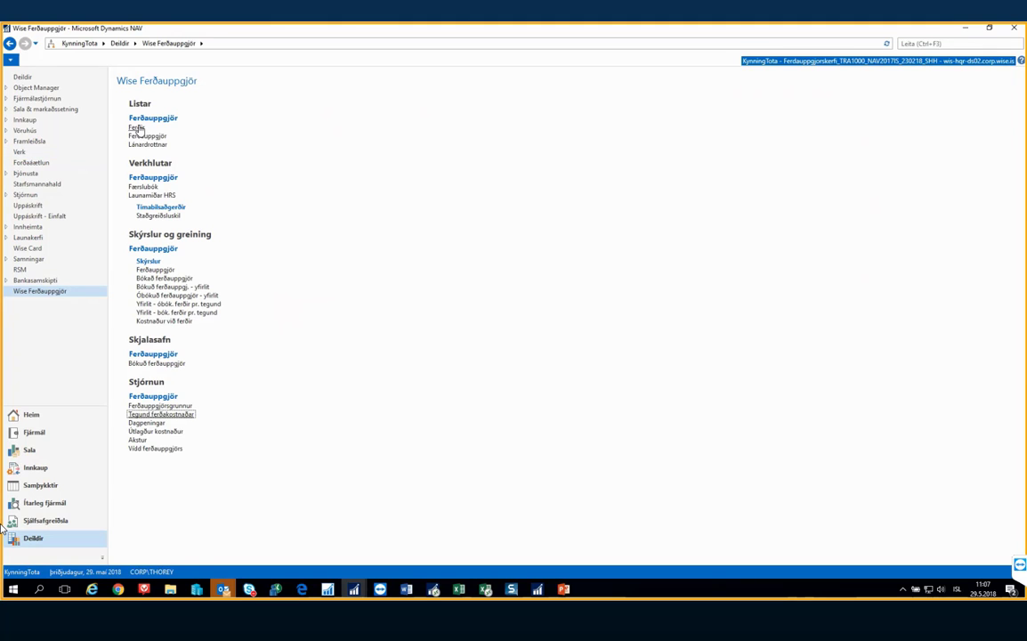
# Create a new trip in Ferðir with purpose "Fundir á vegum Wise", description "Farið til London" and posting date 29.5.2018
pyautogui.click(138, 129)
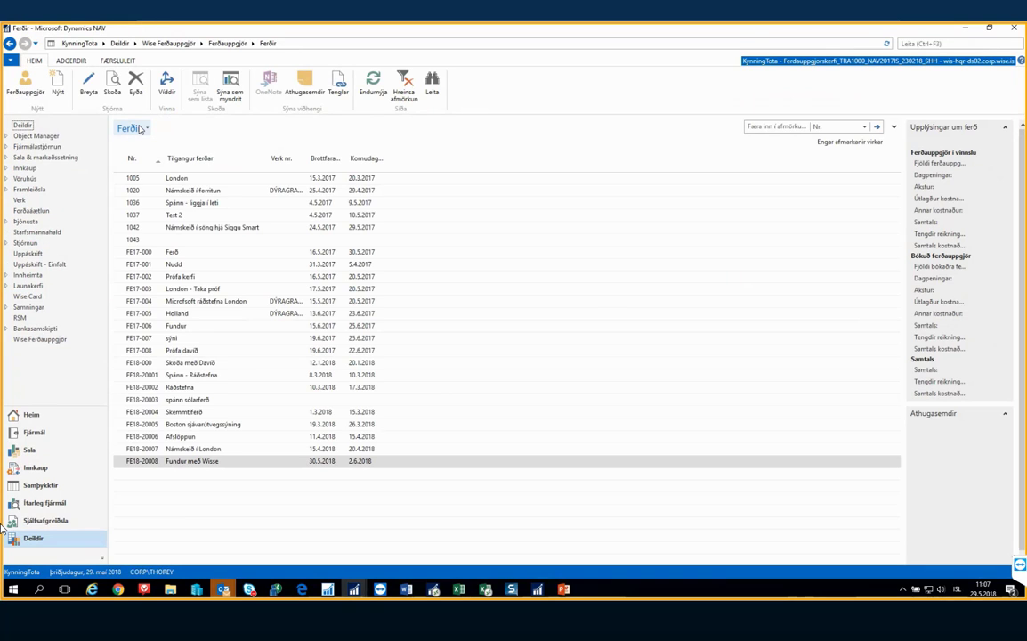
pyautogui.click(58, 87)
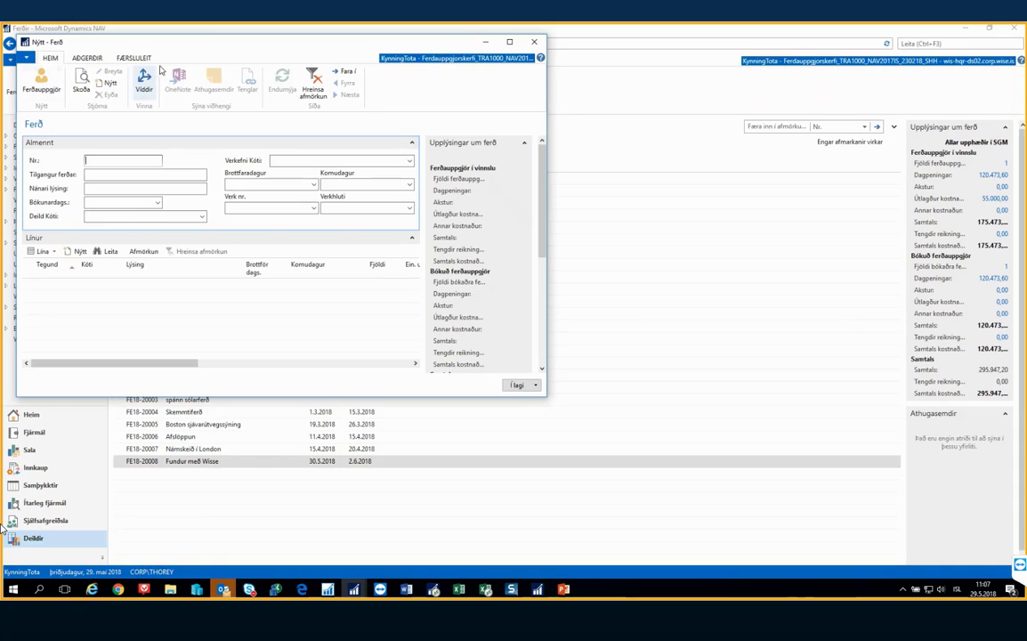
pyautogui.moveTo(172, 48); pyautogui.dragTo(337, 79)
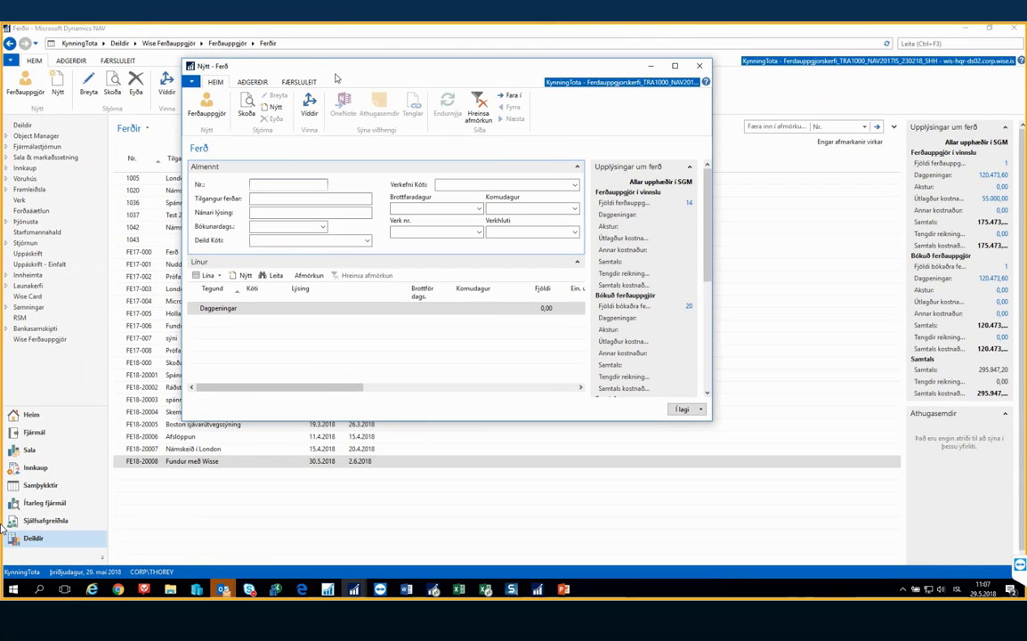
pyautogui.press('Tab')
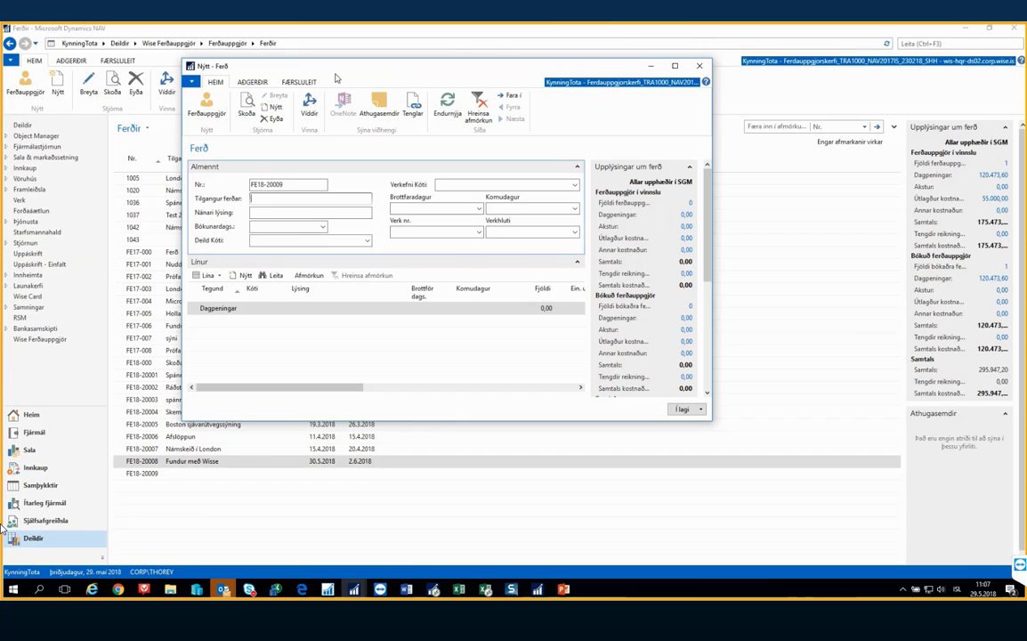
pyautogui.write('Fundir á vegum Wise')
pyautogui.press('Tab')
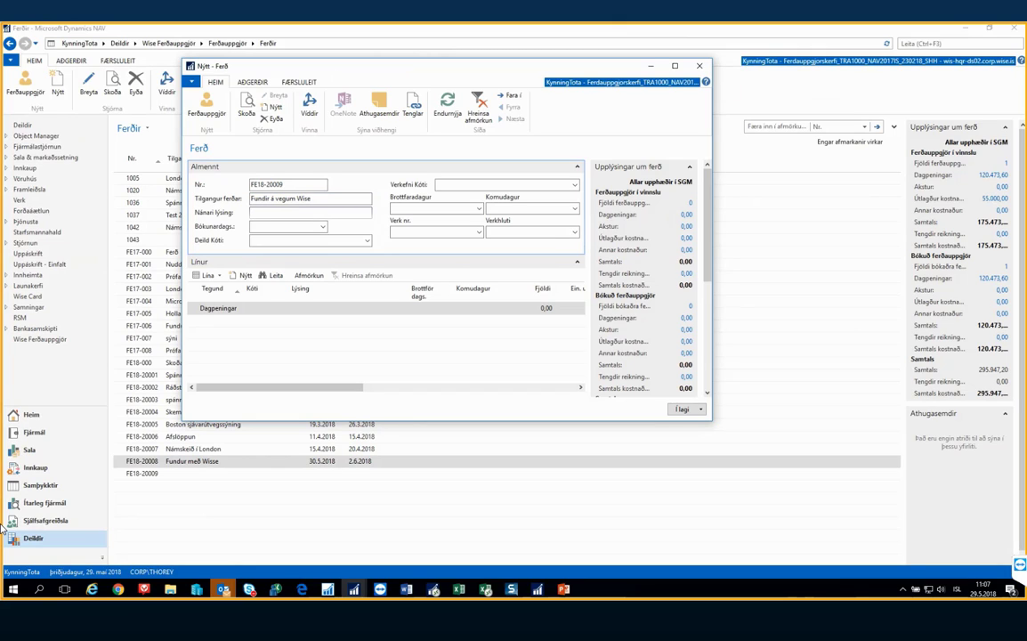
pyautogui.write('Farið til London')
pyautogui.press('Tab')
pyautogui.write('d')
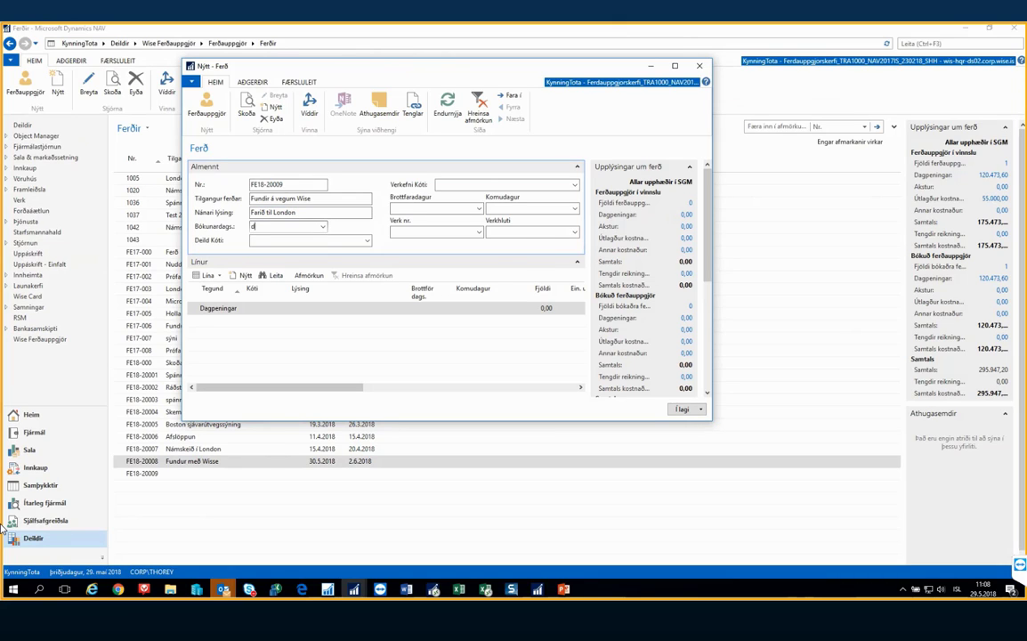
pyautogui.press('Tab')
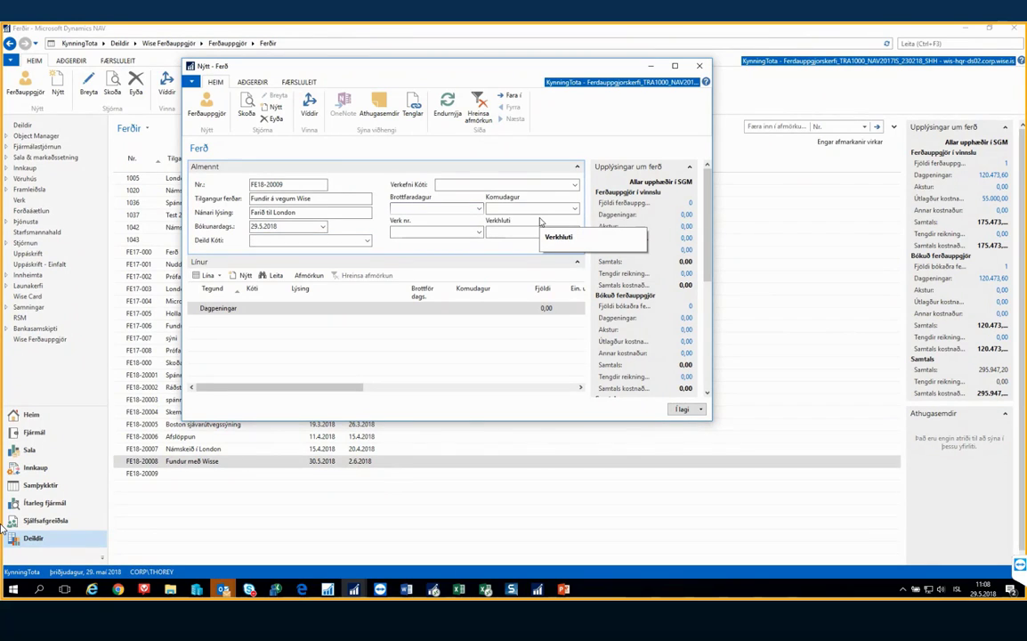
# Set the trip's departure date to 31.5.2018 and its return date to 5.6.2018
pyautogui.write('3105')
pyautogui.press('Tab')
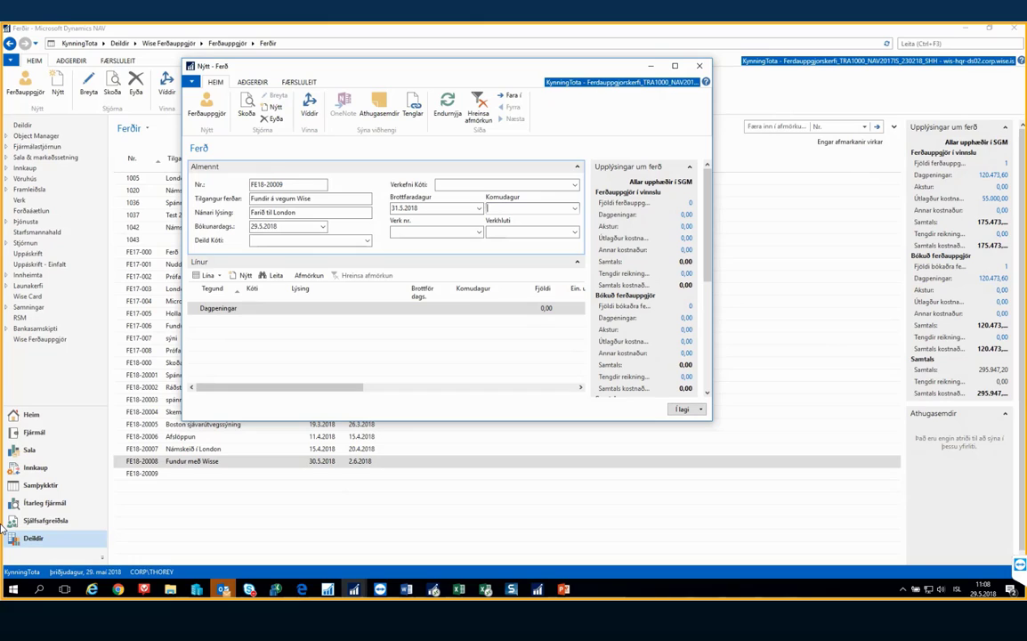
pyautogui.write('0506')
pyautogui.press('Tab')
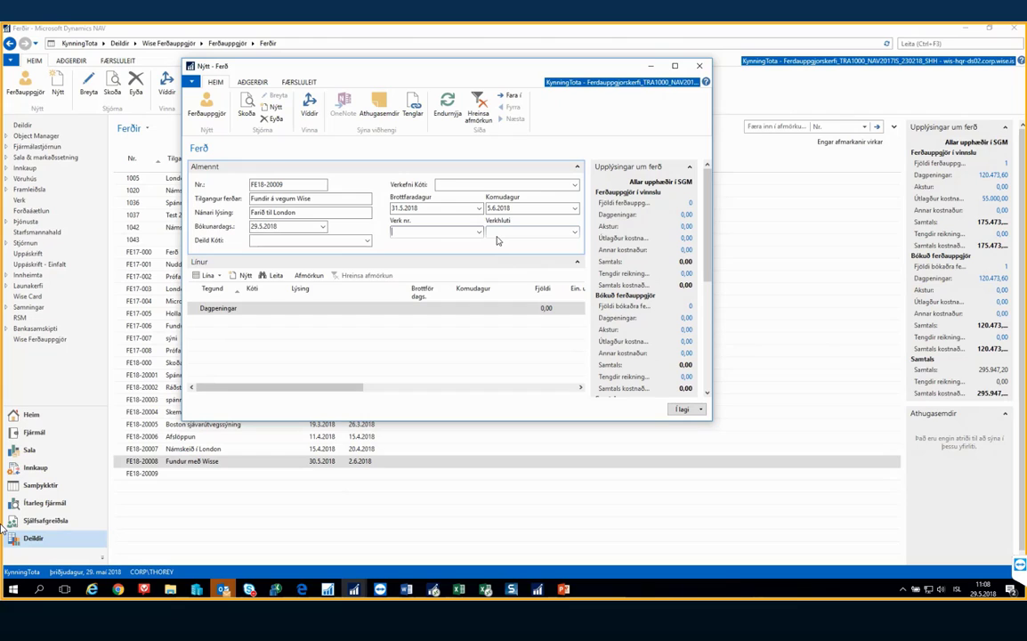
# Add a Dagpeningar line to the trip with code D4, Dagpeningar erlendis
pyautogui.click(220, 308)
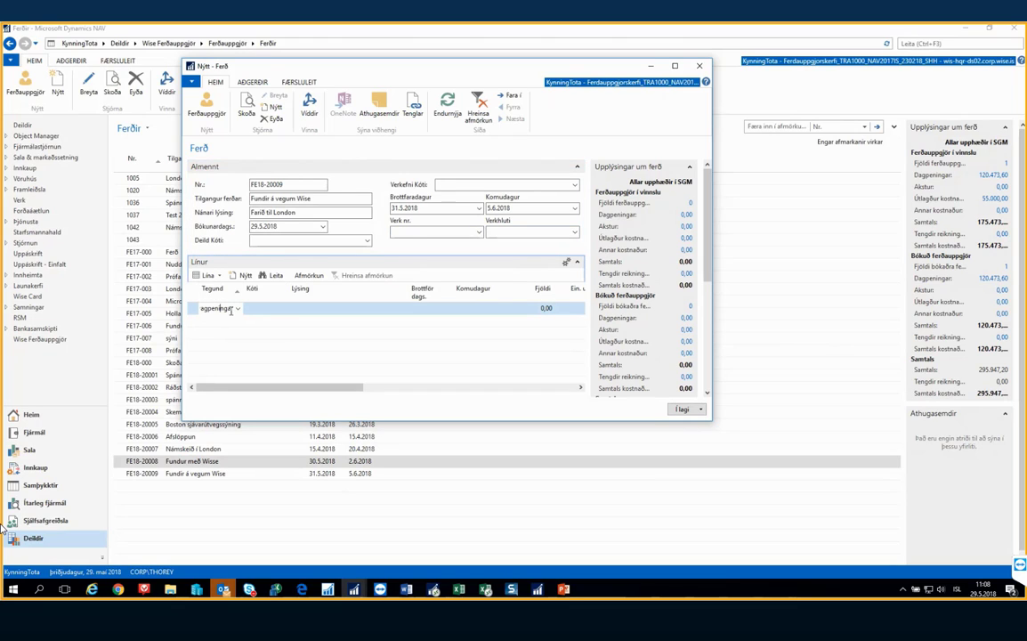
pyautogui.click(238, 309)
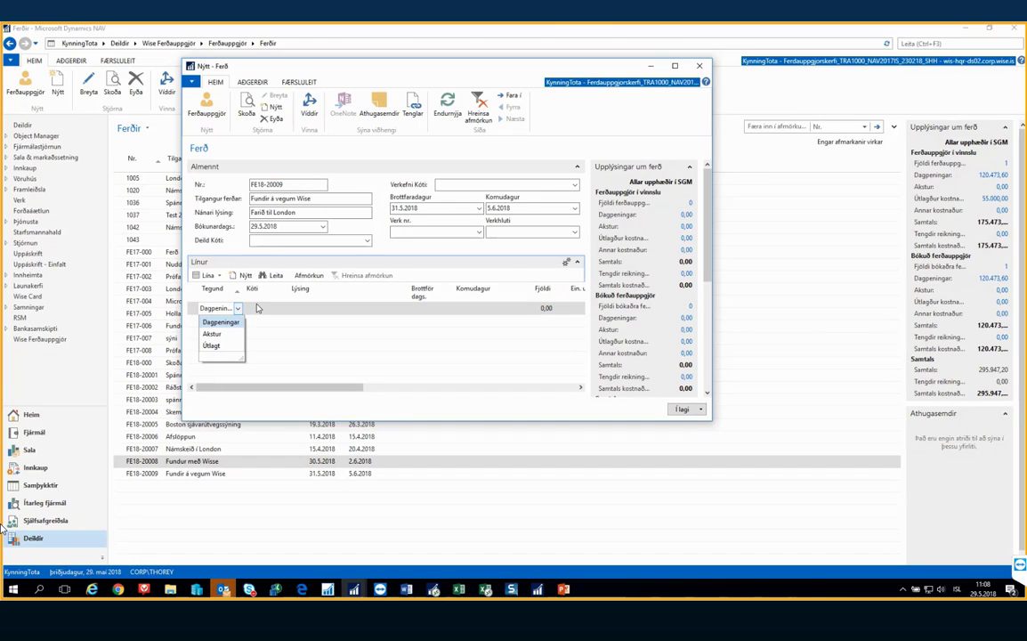
pyautogui.click(258, 307)
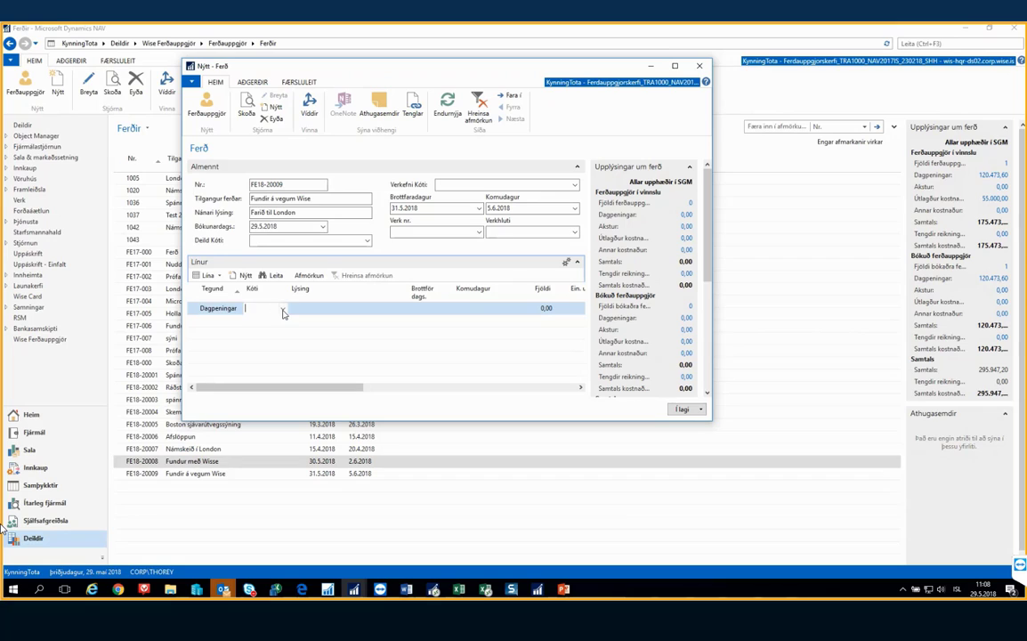
pyautogui.click(283, 309)
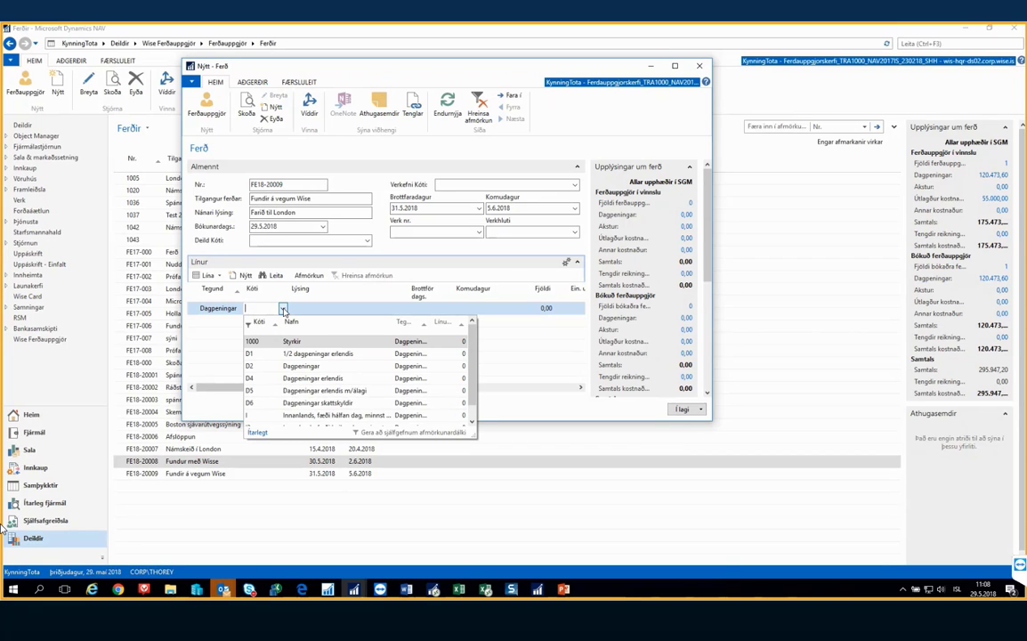
pyautogui.click(263, 378)
pyautogui.press('Tab')
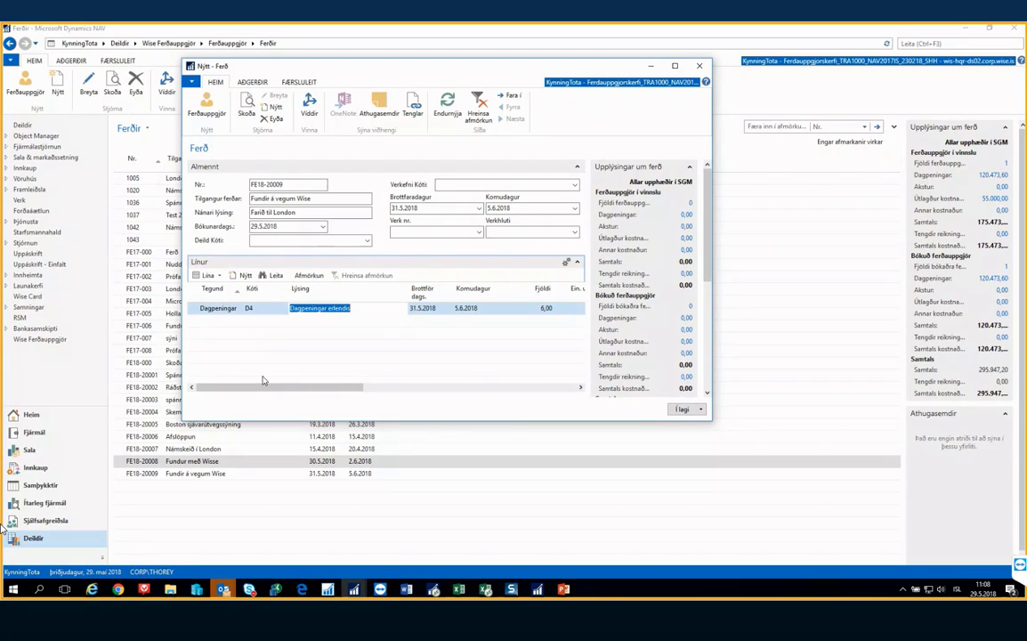
# Examine the trip's D4 per diem line across its Fjöldi, Ein. upphæð, Upphæð, Upphæð (HMG), currency and Gengi values
pyautogui.press('Tab')
pyautogui.press('Tab')
pyautogui.press('Tab')
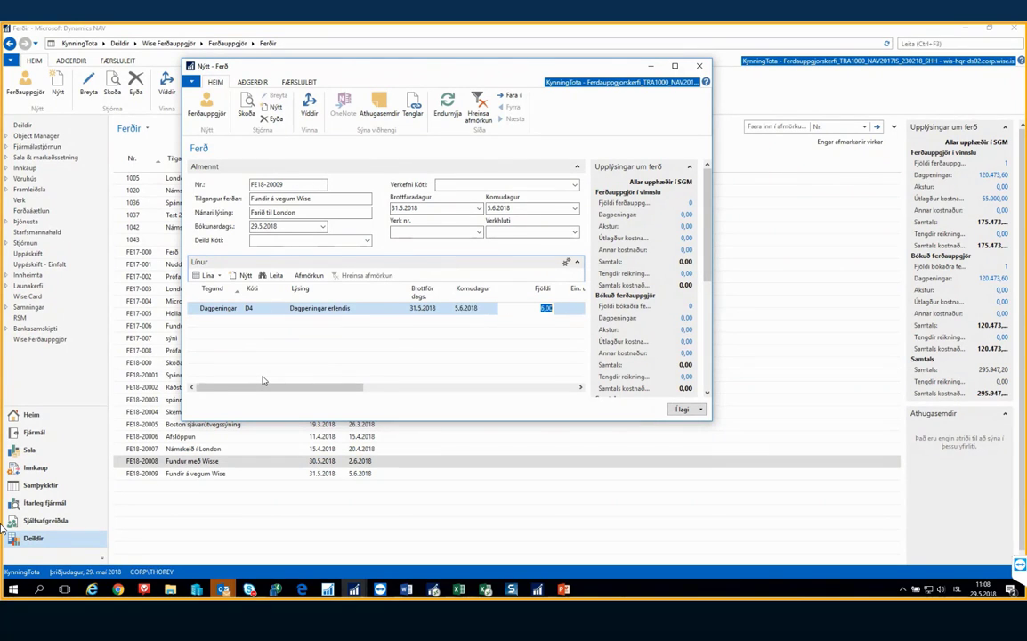
pyautogui.hotkey('shift', 'Tab')
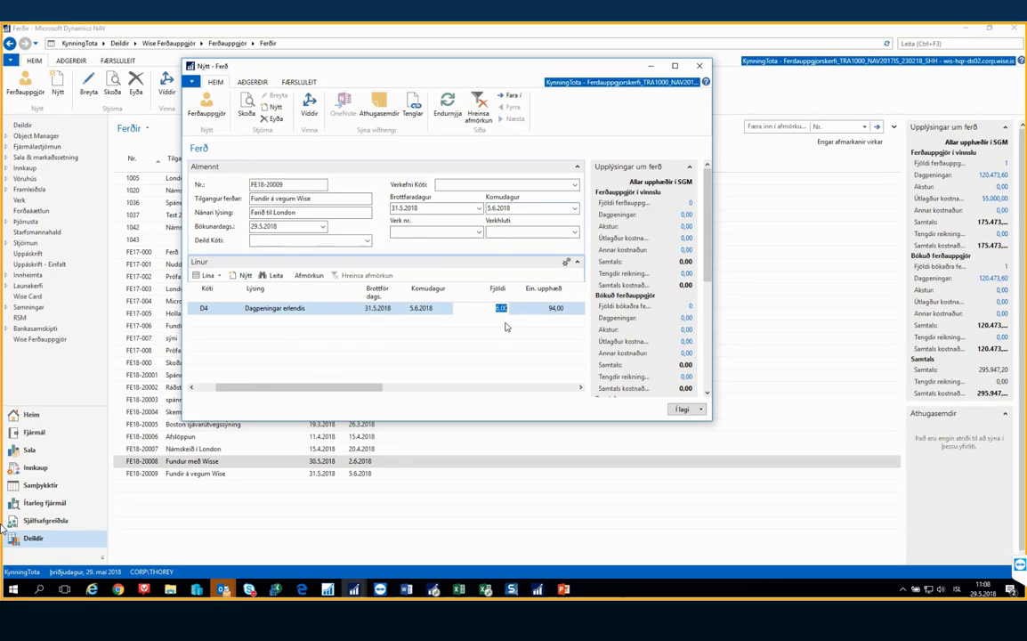
pyautogui.press('Tab')
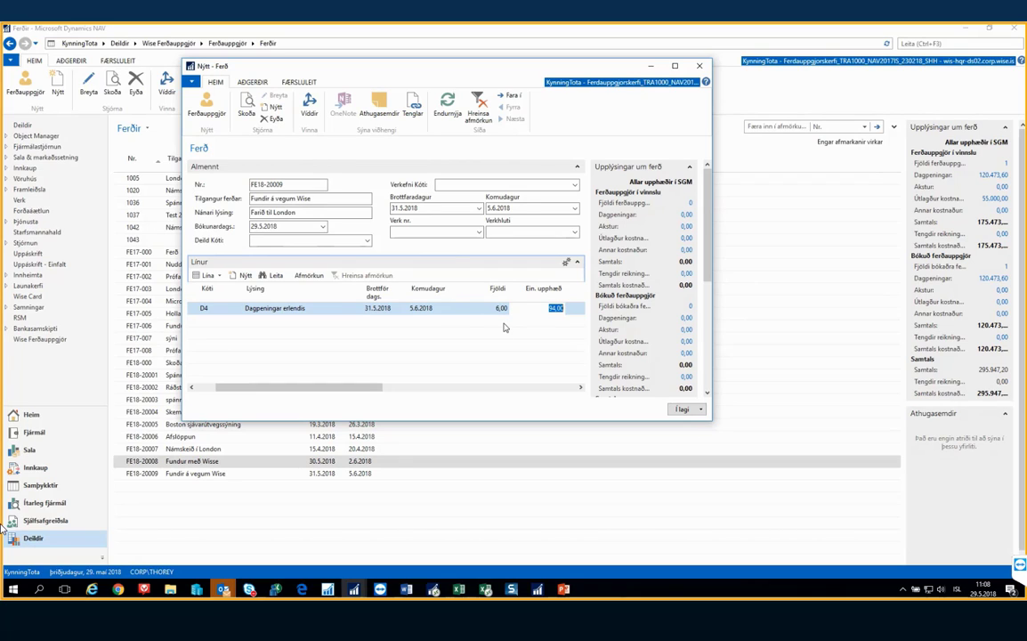
pyautogui.press('Tab')
pyautogui.press('Tab')
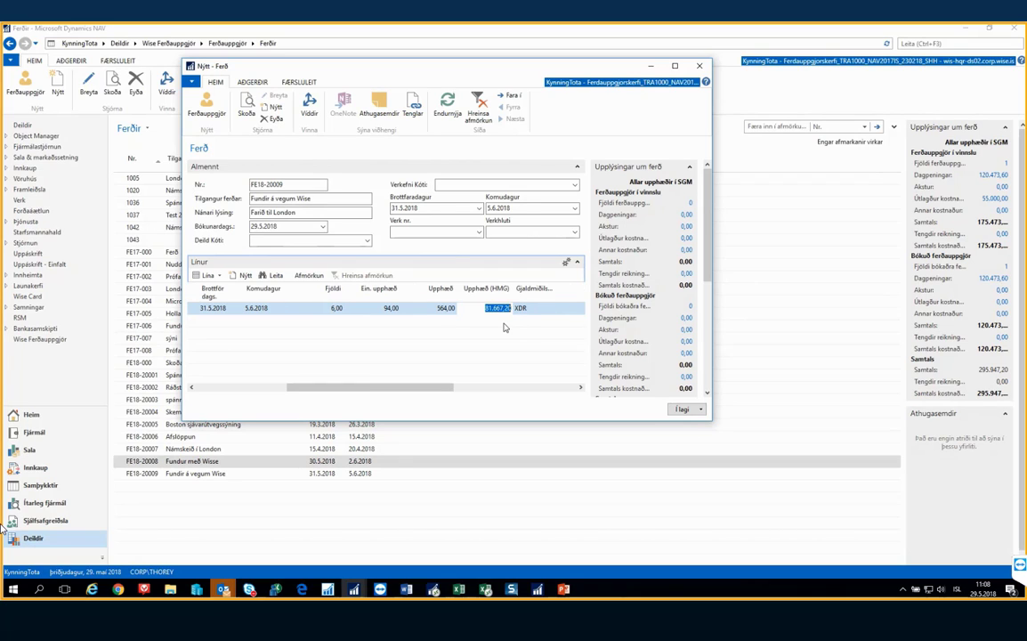
pyautogui.press('Tab')
pyautogui.press('Tab')
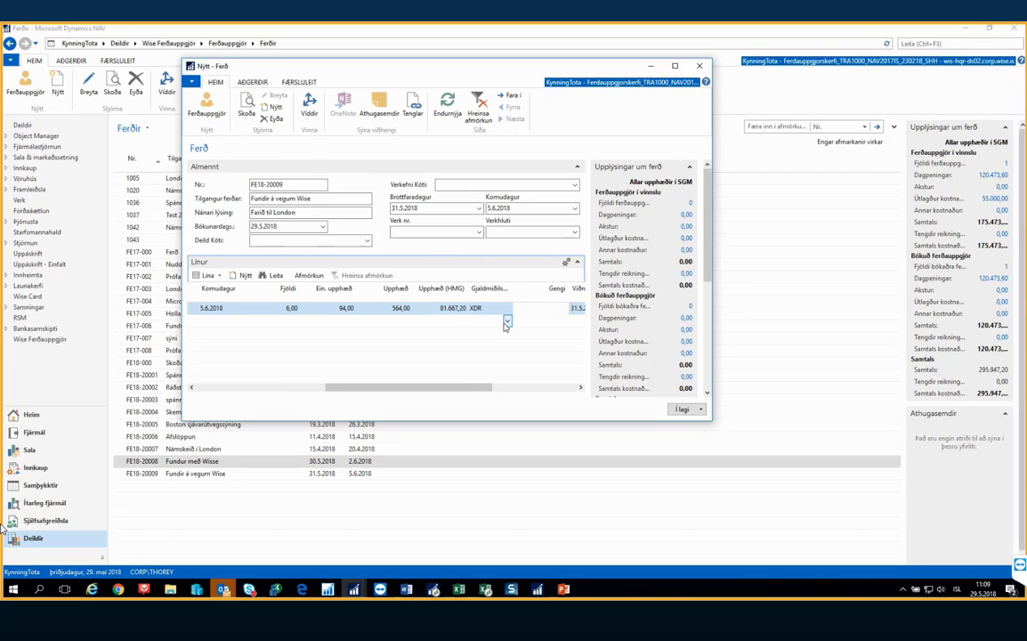
pyautogui.press('Tab')
pyautogui.press('Tab')
pyautogui.press('Tab')
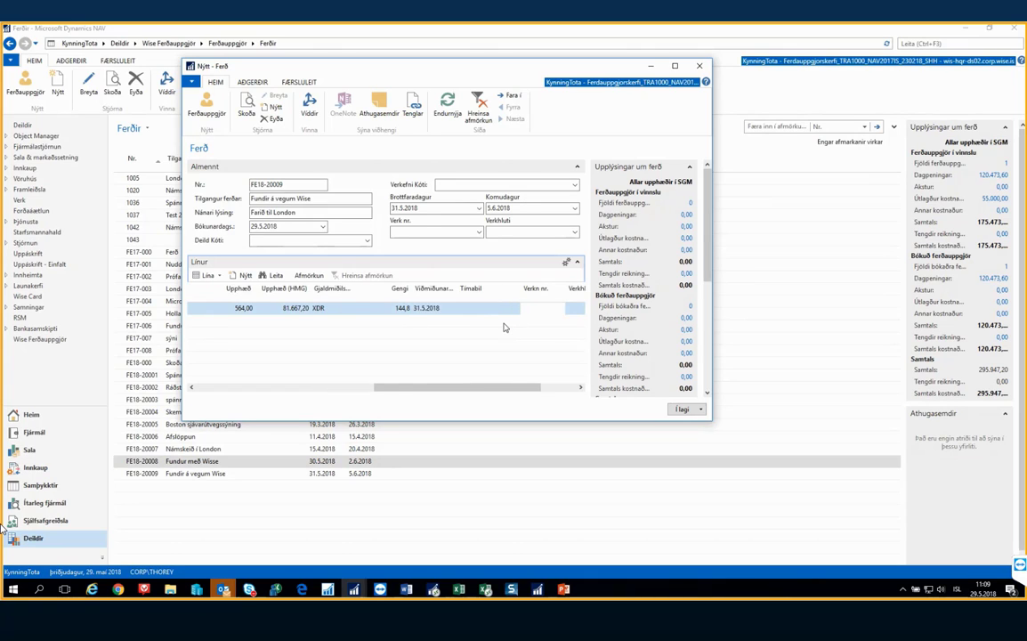
pyautogui.press('Tab')
pyautogui.press('Tab')
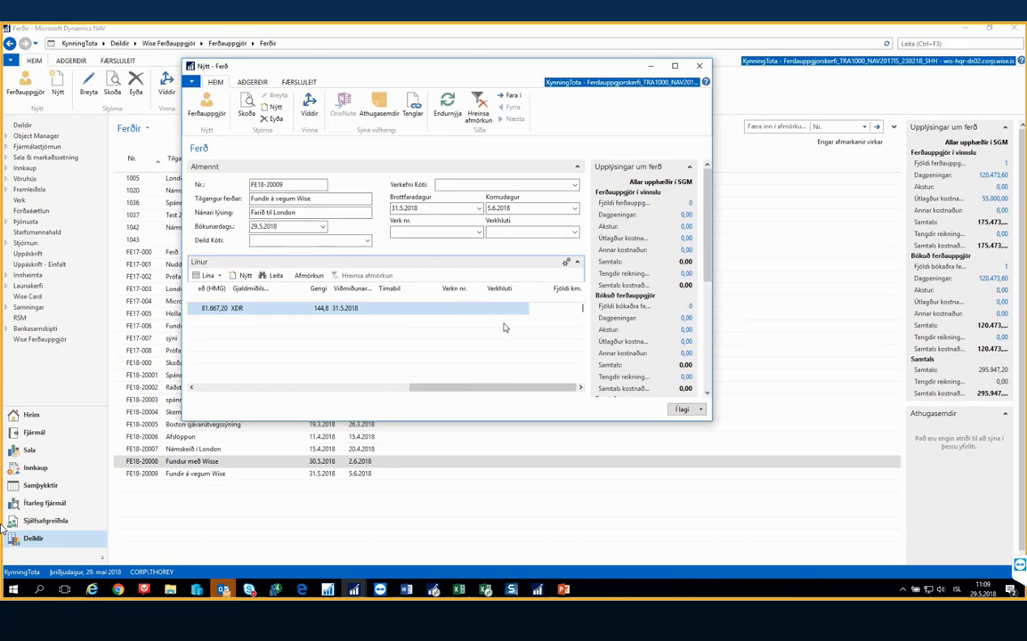
pyautogui.hotkey('shift', 'Tab')
pyautogui.hotkey('shift', 'Tab')
pyautogui.hotkey('shift', 'Tab')
pyautogui.hotkey('shift', 'Tab')
pyautogui.hotkey('shift', 'Tab')
pyautogui.hotkey('shift', 'Tab')
pyautogui.hotkey('shift', 'Tab')
pyautogui.hotkey('shift', 'Tab')
pyautogui.hotkey('shift', 'Tab')
pyautogui.hotkey('shift', 'Tab')
pyautogui.hotkey('shift', 'Tab')
pyautogui.hotkey('shift', 'Tab')
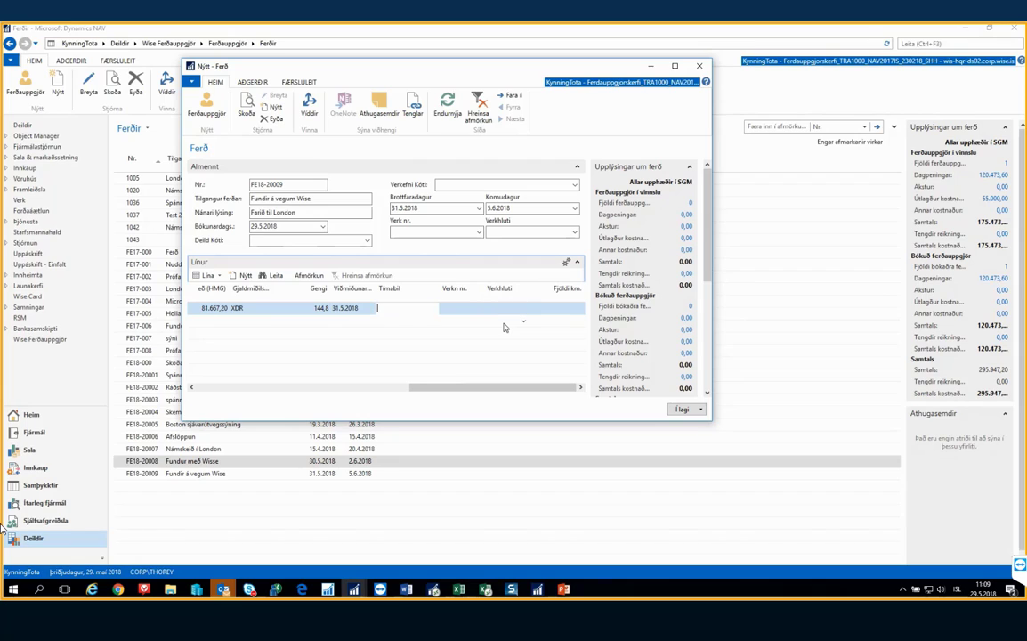
pyautogui.press('Left')
pyautogui.press('Left')
pyautogui.press('Left')
pyautogui.press('Left')
pyautogui.press('Left')
pyautogui.press('Left')
pyautogui.press('Left')
pyautogui.press('Left')
pyautogui.press('Left')
pyautogui.press('Left')
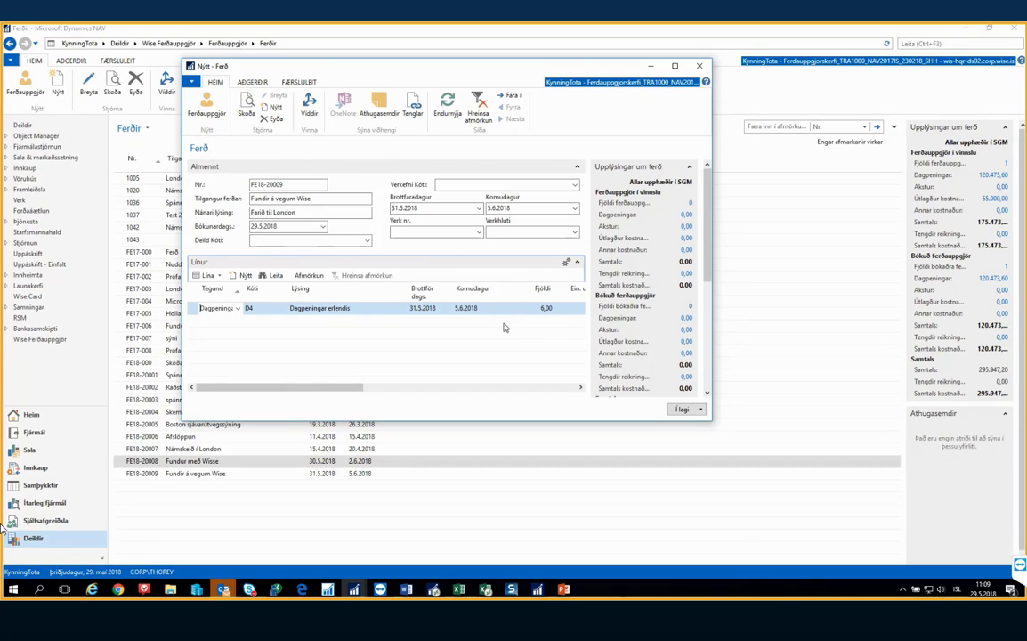
pyautogui.press('Down')
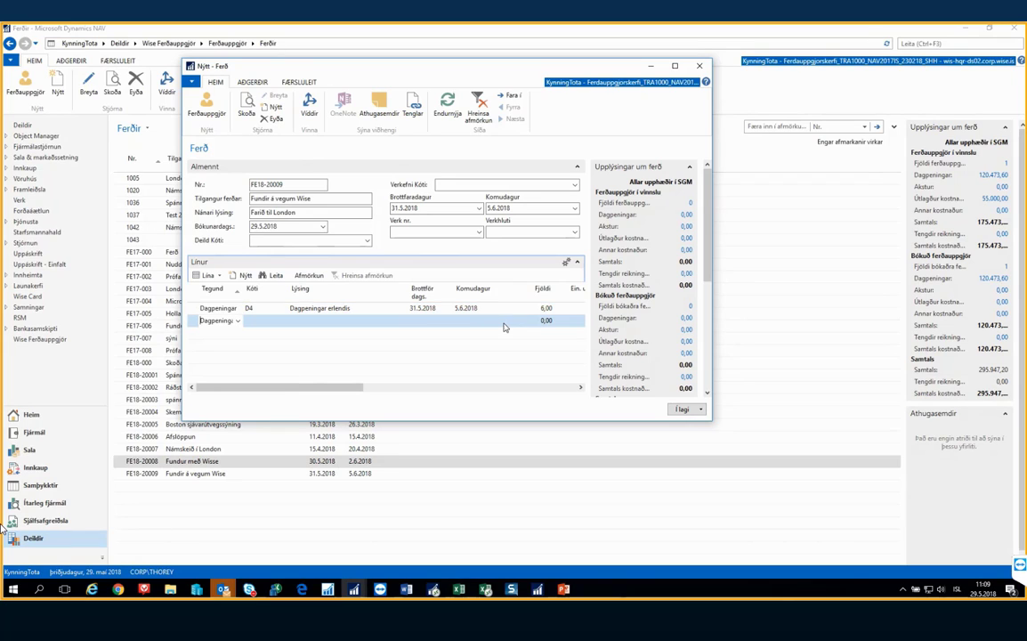
pyautogui.press('Up')
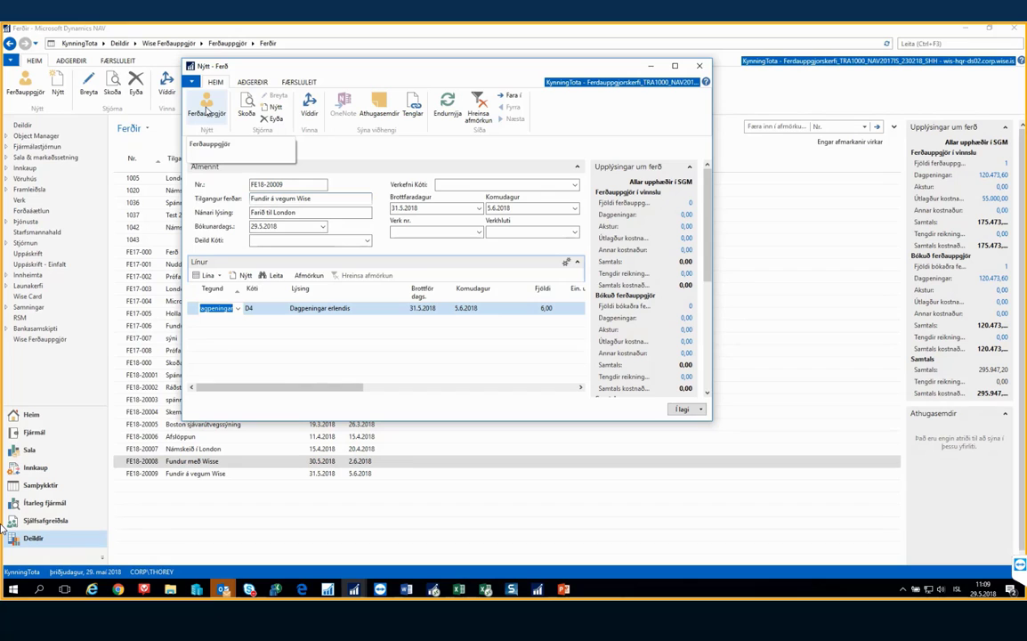
# Create travel settlements (Ferðauppgjör) from the trip for the first two employees in the Lánardrottnar list
pyautogui.click(207, 110)
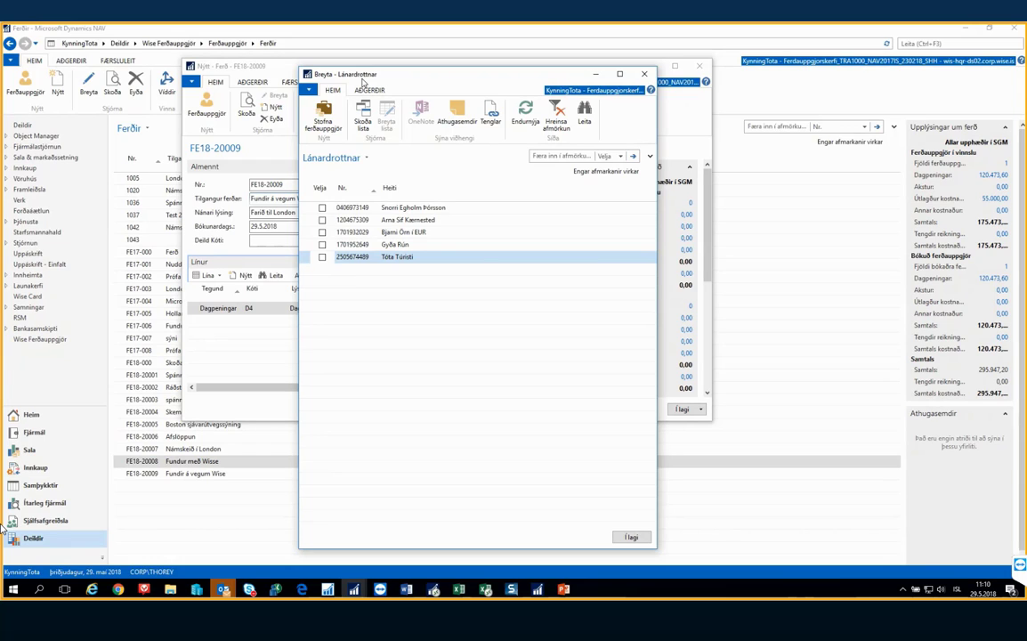
pyautogui.click(323, 208)
pyautogui.click(323, 220)
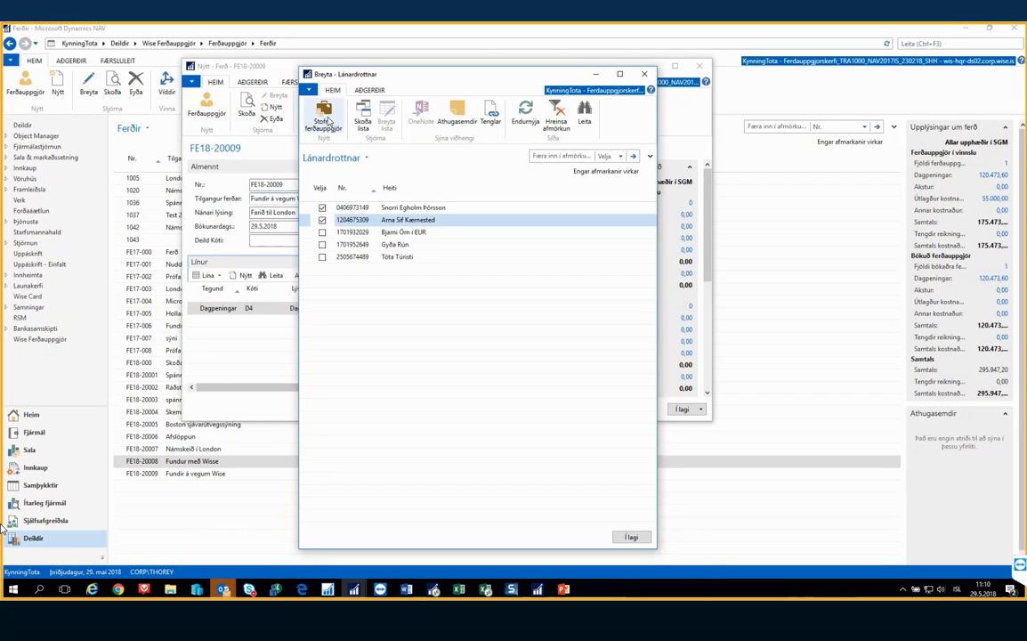
pyautogui.click(325, 118)
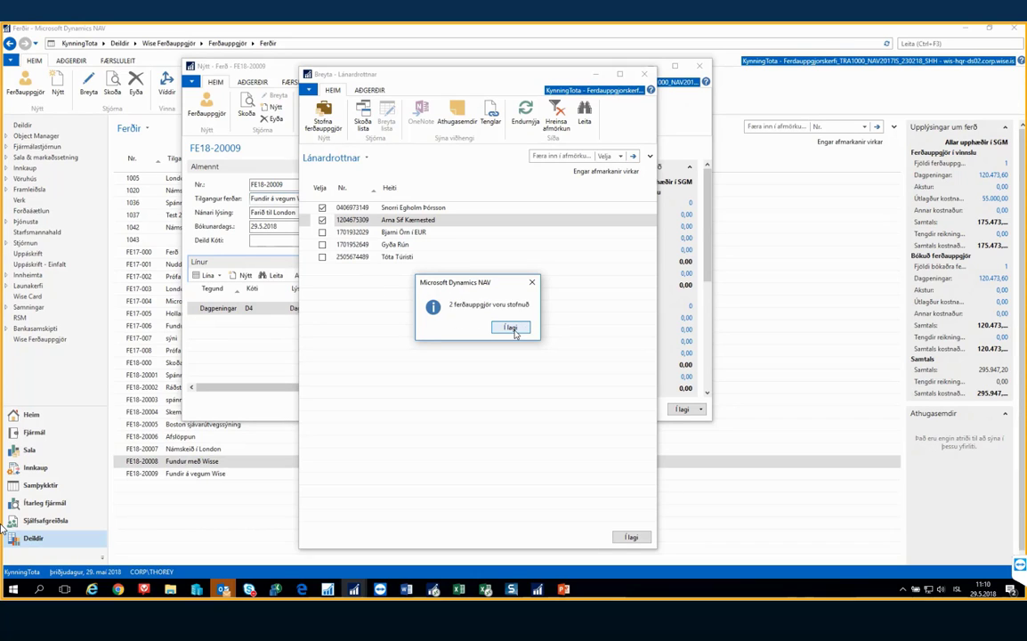
pyautogui.click(511, 329)
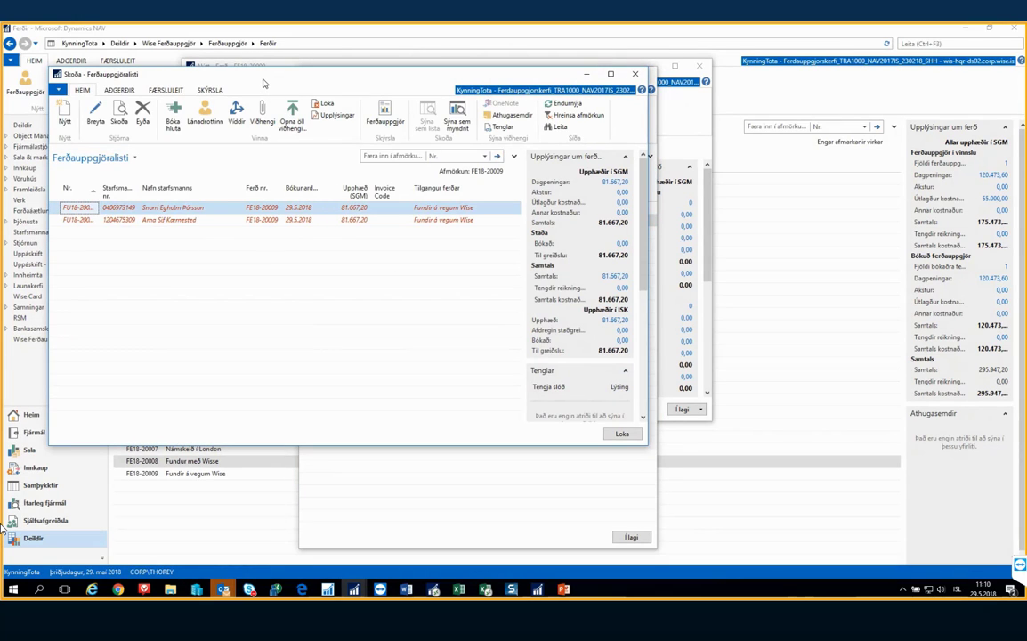
# Open the first employee's travel settlement for editing, check its per diem line amounts and approve it
pyautogui.moveTo(263, 83); pyautogui.dragTo(348, 96)
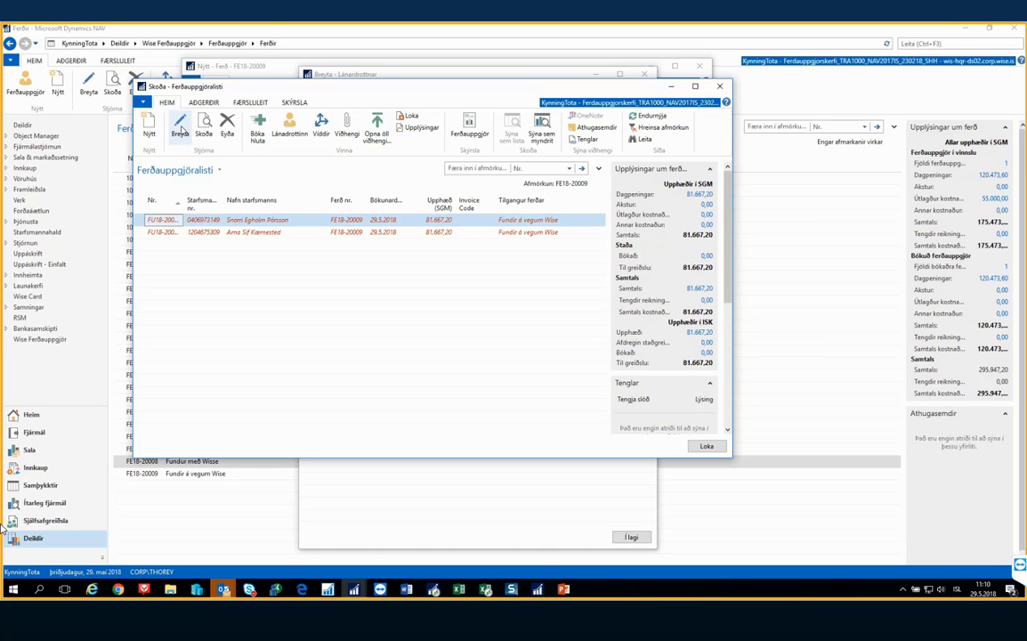
pyautogui.click(182, 130)
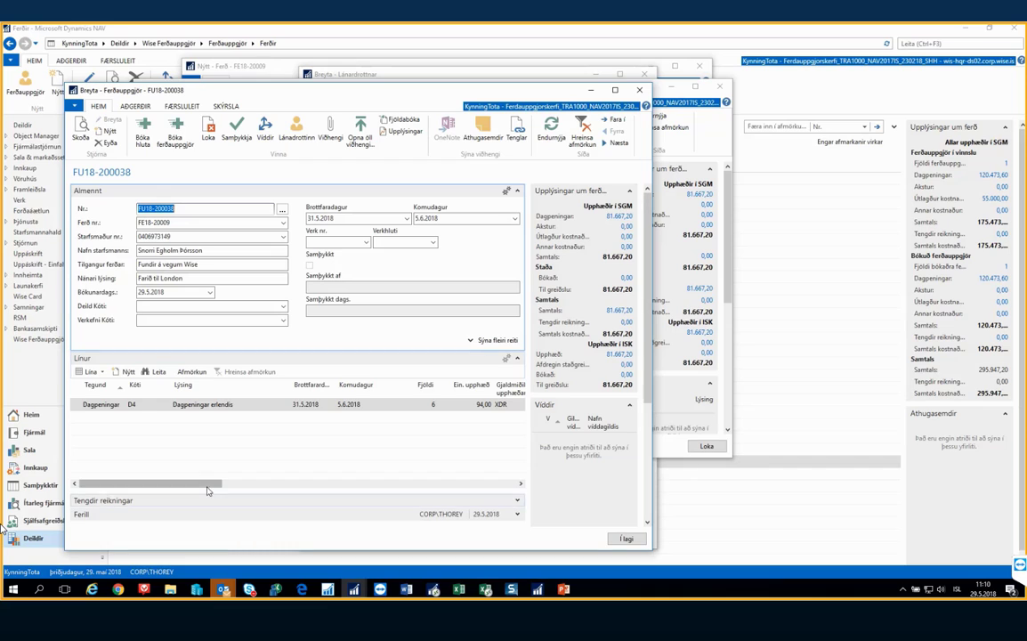
pyautogui.moveTo(207, 489); pyautogui.dragTo(310, 492)
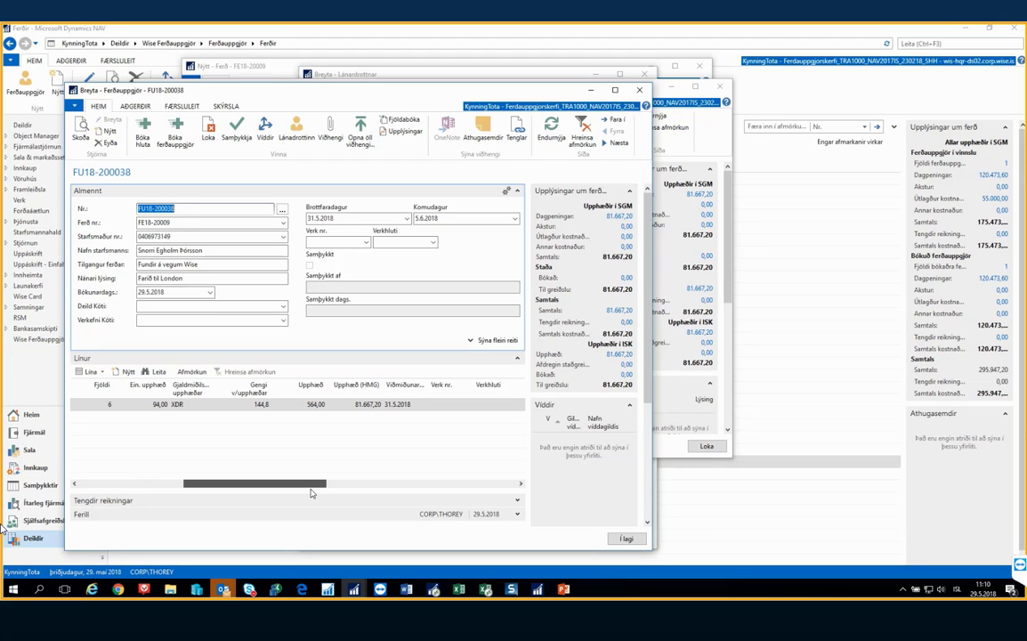
pyautogui.moveTo(310, 492); pyautogui.dragTo(495, 493)
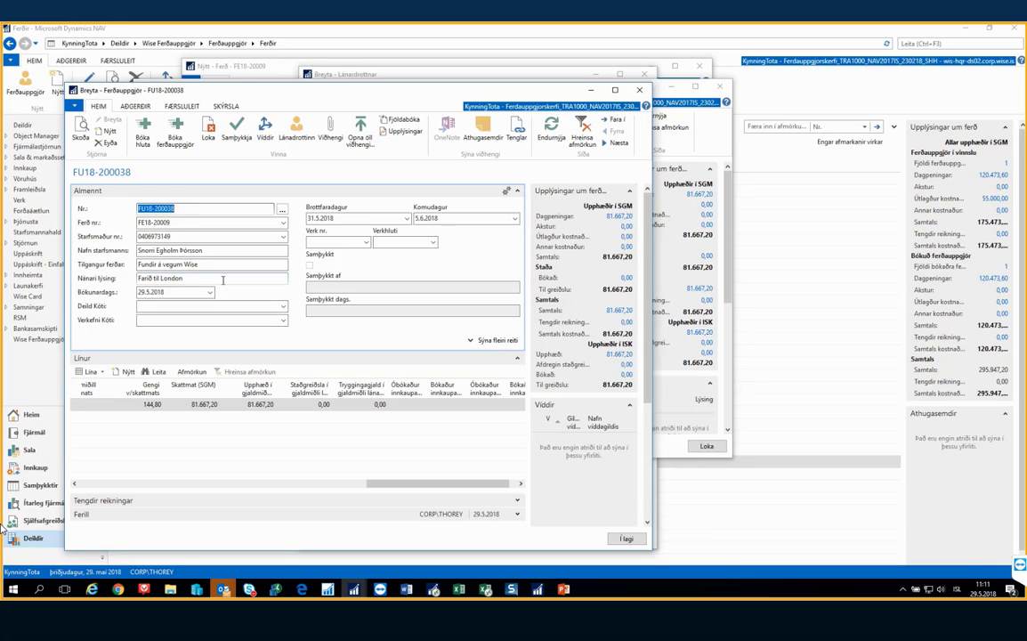
pyautogui.click(235, 140)
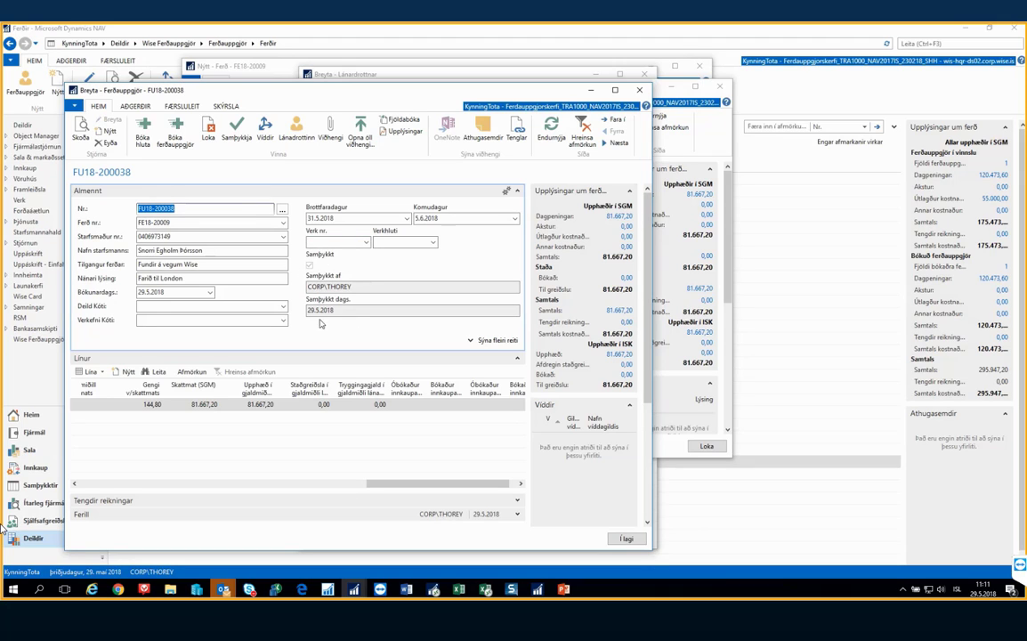
# Partially post the approved settlement with Bóka hluta, covering its D4 per diem line
pyautogui.click(226, 485)
pyautogui.moveTo(226, 484); pyautogui.dragTo(74, 483)
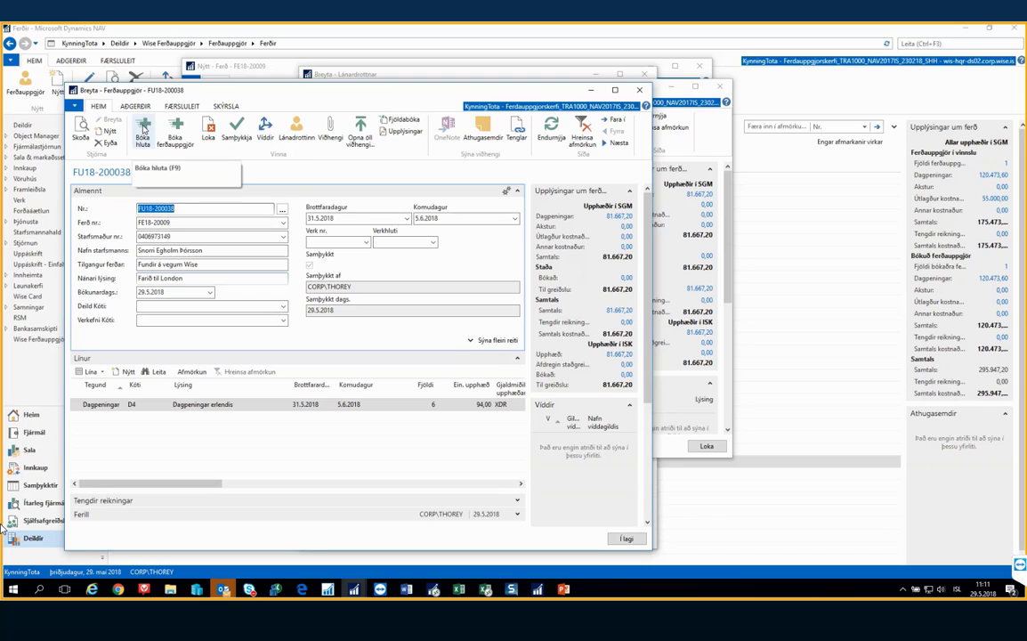
pyautogui.click(145, 129)
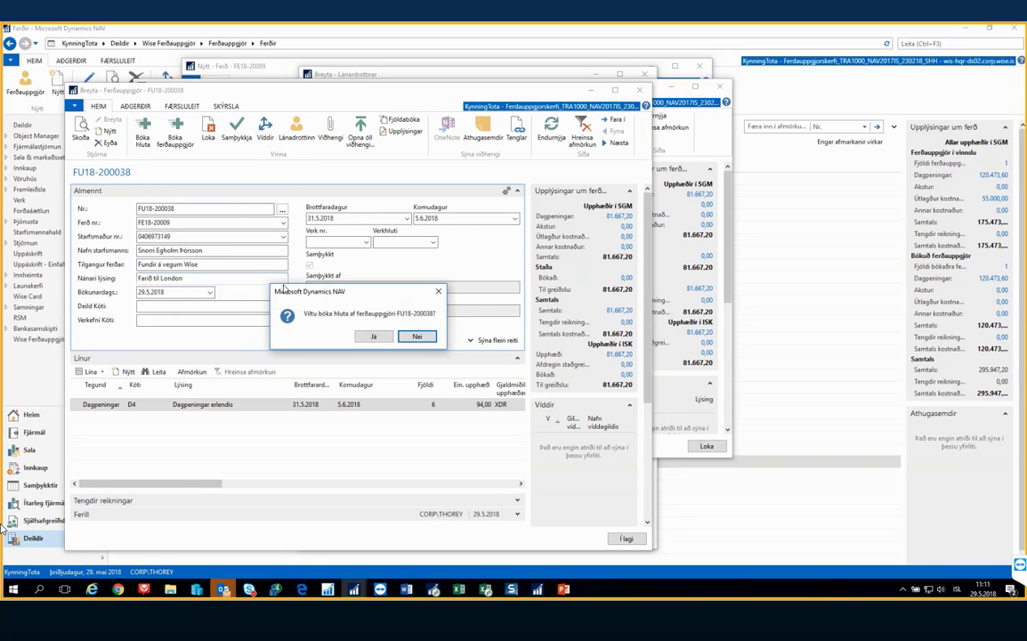
pyautogui.click(376, 336)
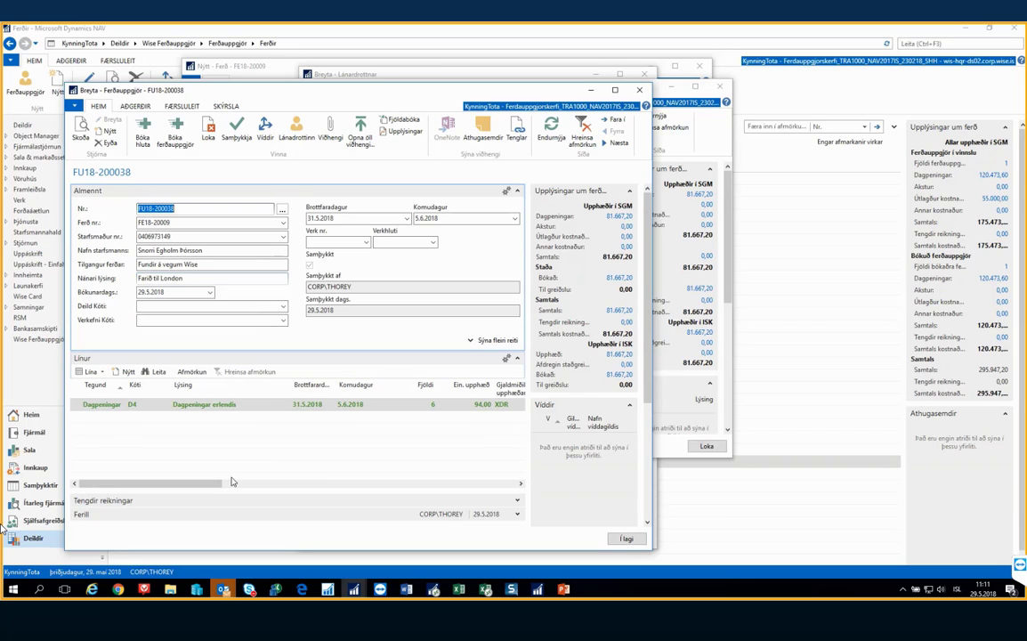
# Post the purchase invoice linked to the settlement's per diem line, without opening the posted invoice, and leave the purchase lines
pyautogui.moveTo(220, 486); pyautogui.dragTo(489, 494)
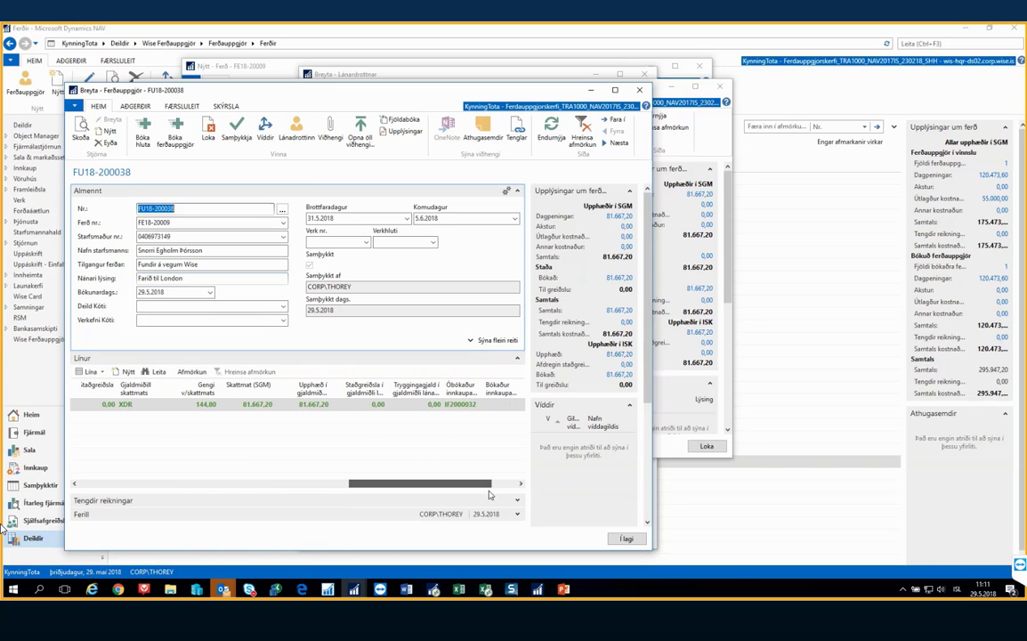
pyautogui.click(454, 406)
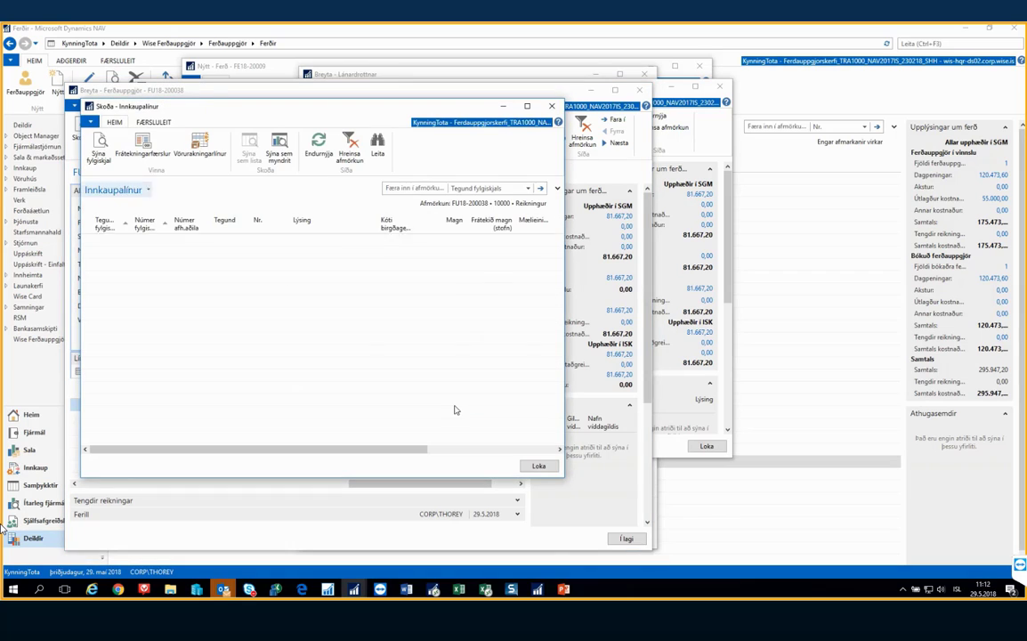
pyautogui.click(96, 158)
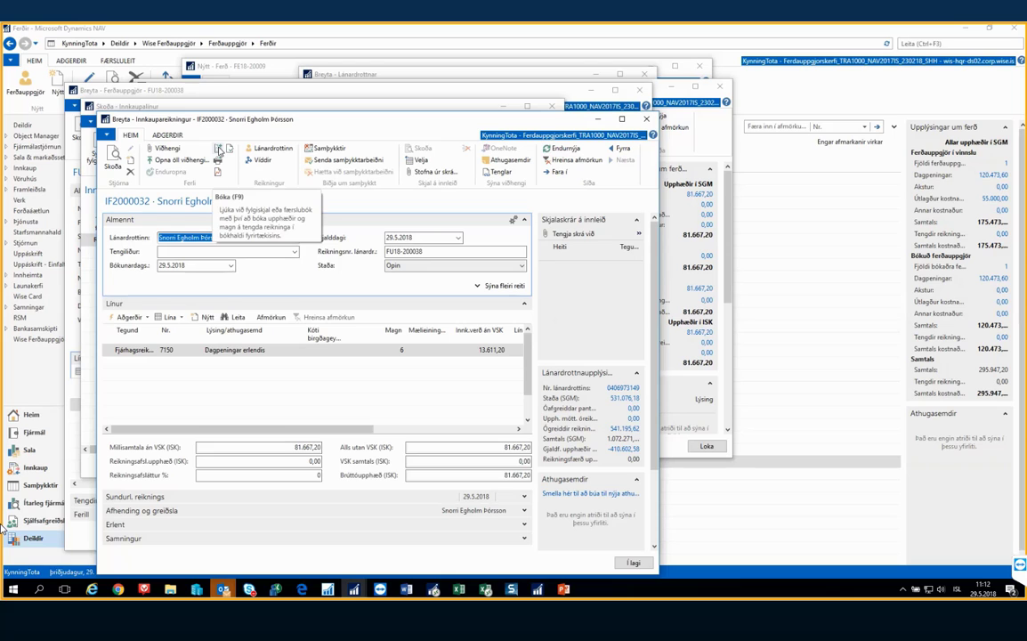
pyautogui.click(220, 151)
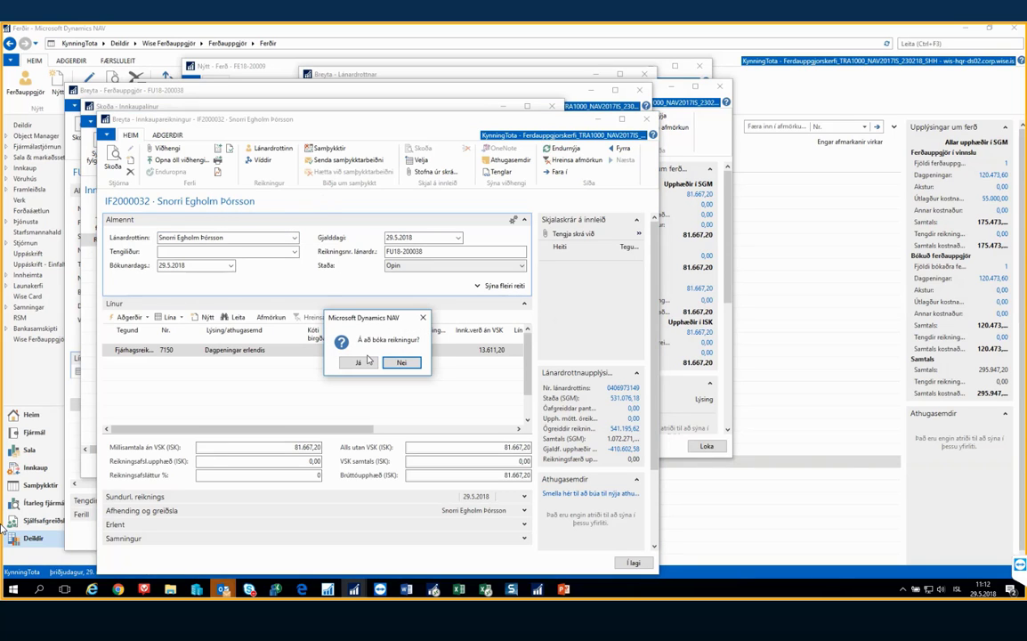
pyautogui.click(360, 365)
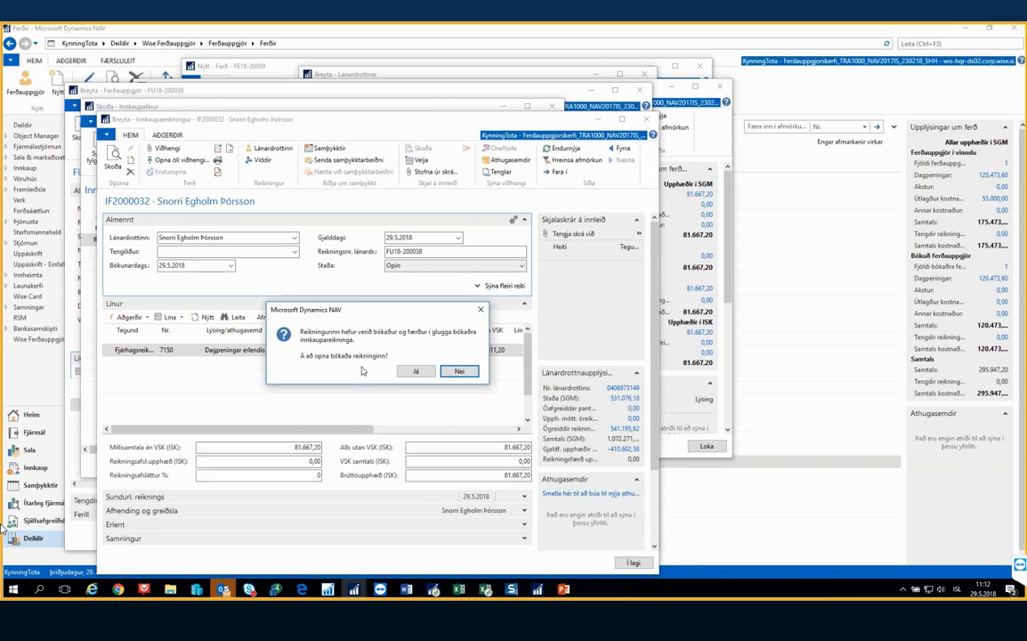
pyautogui.click(455, 372)
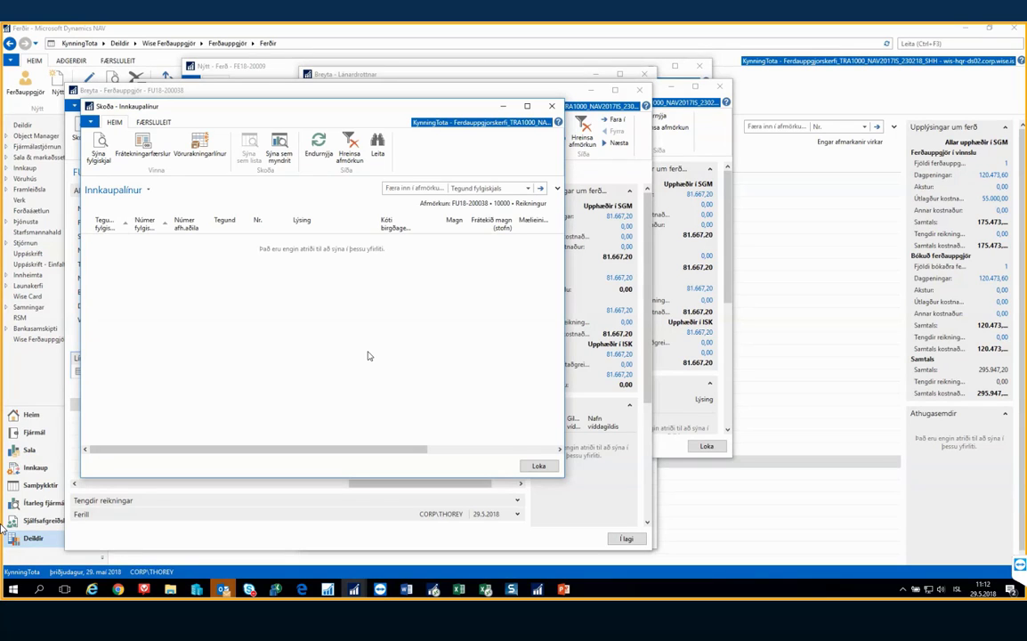
pyautogui.press('Escape')
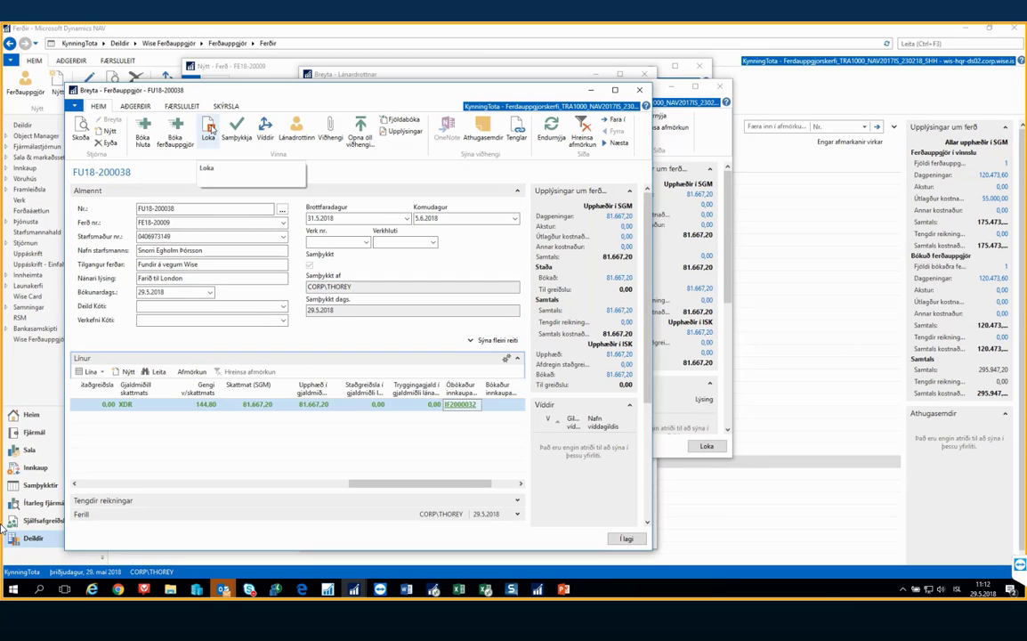
# Close the first employee's settlement with Loka and review its partial posting notification e-mail in Outlook
pyautogui.click(210, 129)
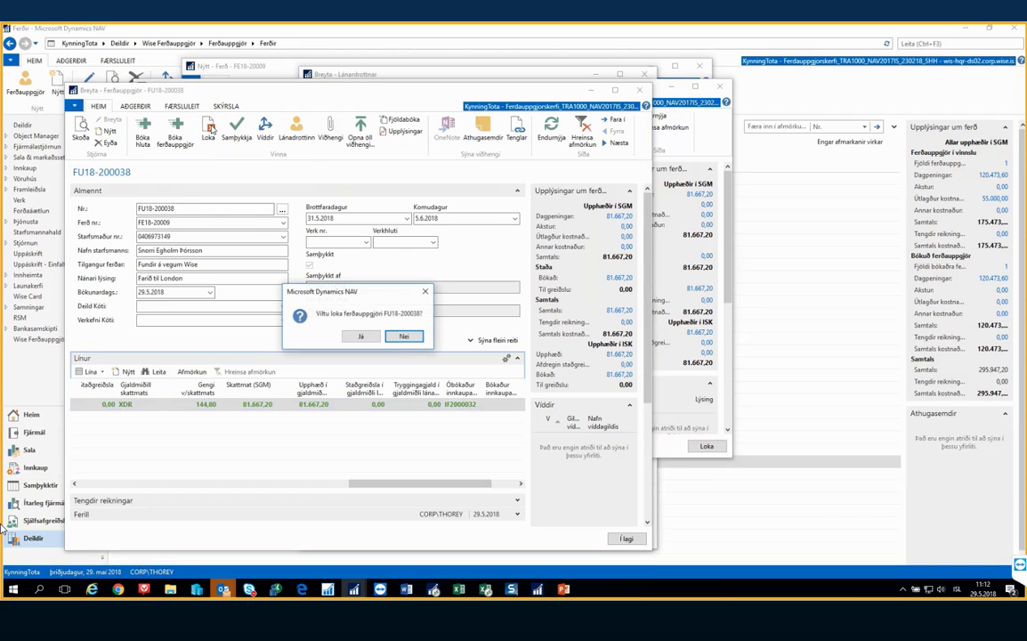
pyautogui.click(358, 338)
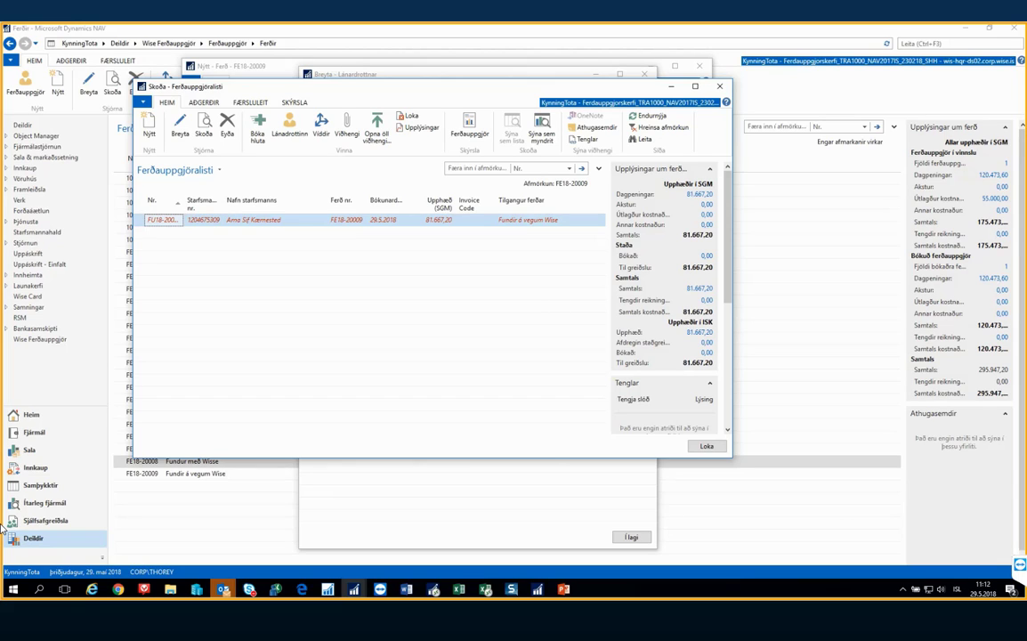
pyautogui.click(2, 529)
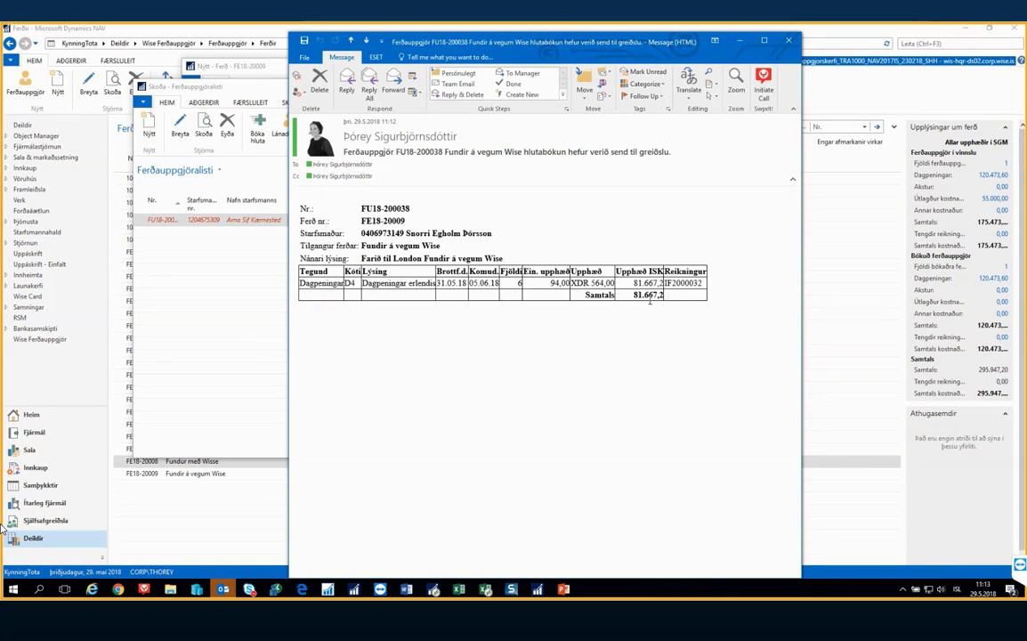
pyautogui.click(788, 42)
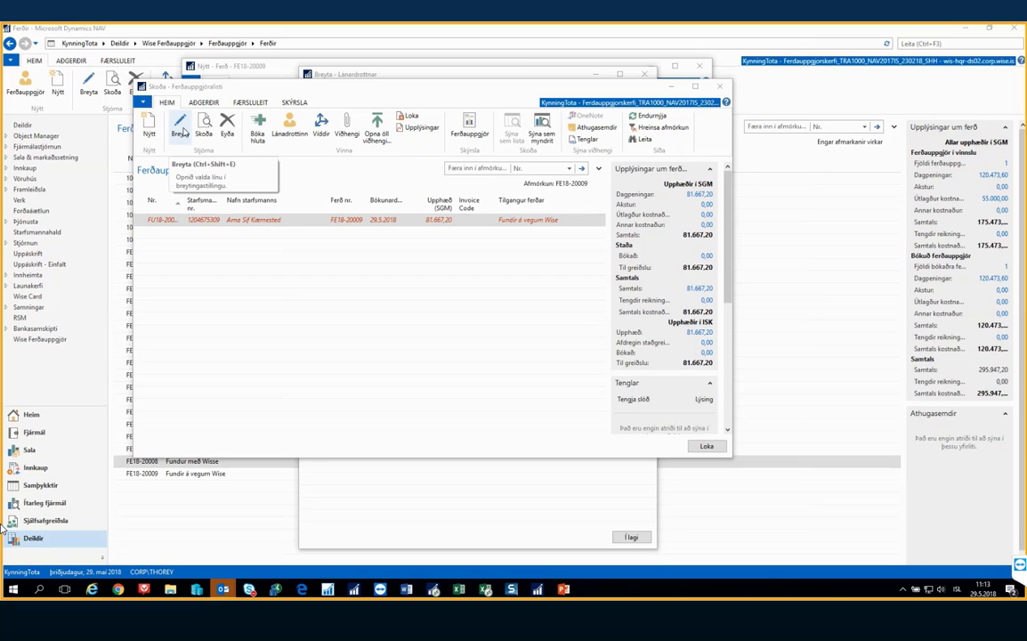
# Open the second employee's travel settlement on the London trip for editing and approve it
pyautogui.click(180, 131)
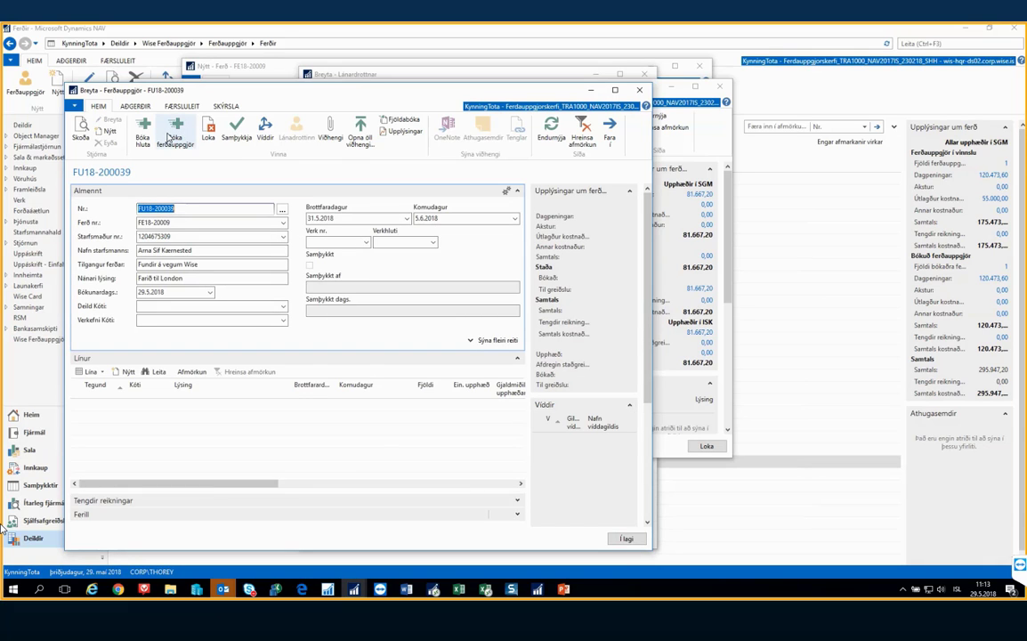
pyautogui.click(143, 134)
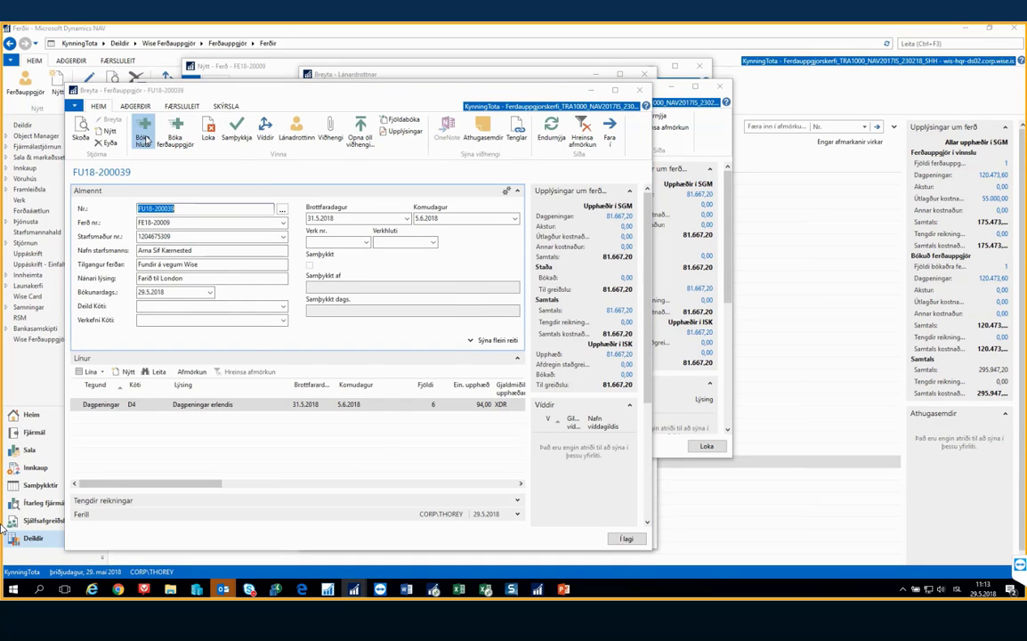
pyautogui.click(431, 336)
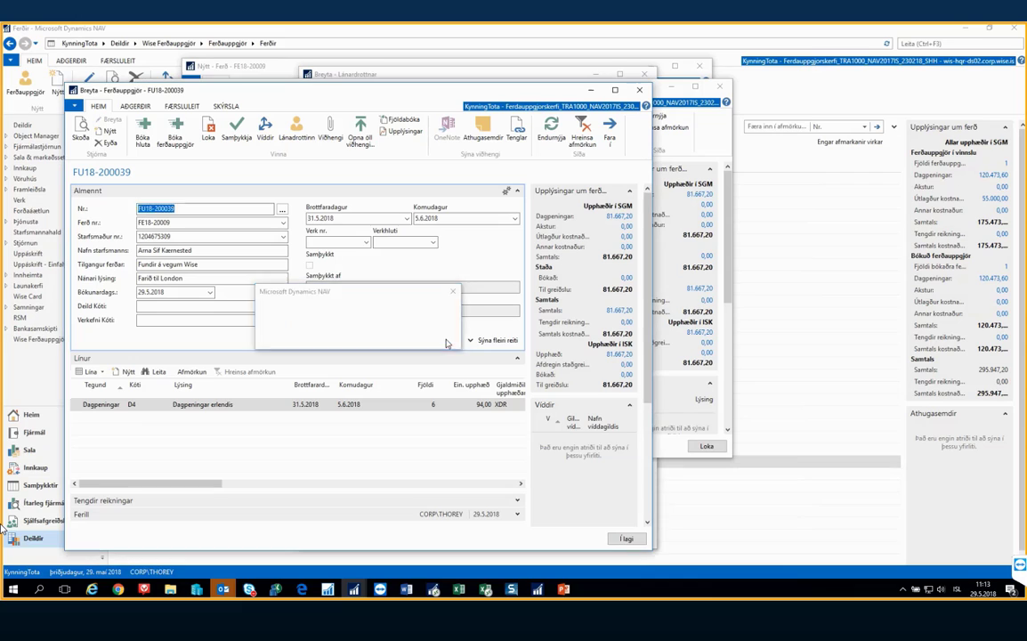
pyautogui.click(238, 133)
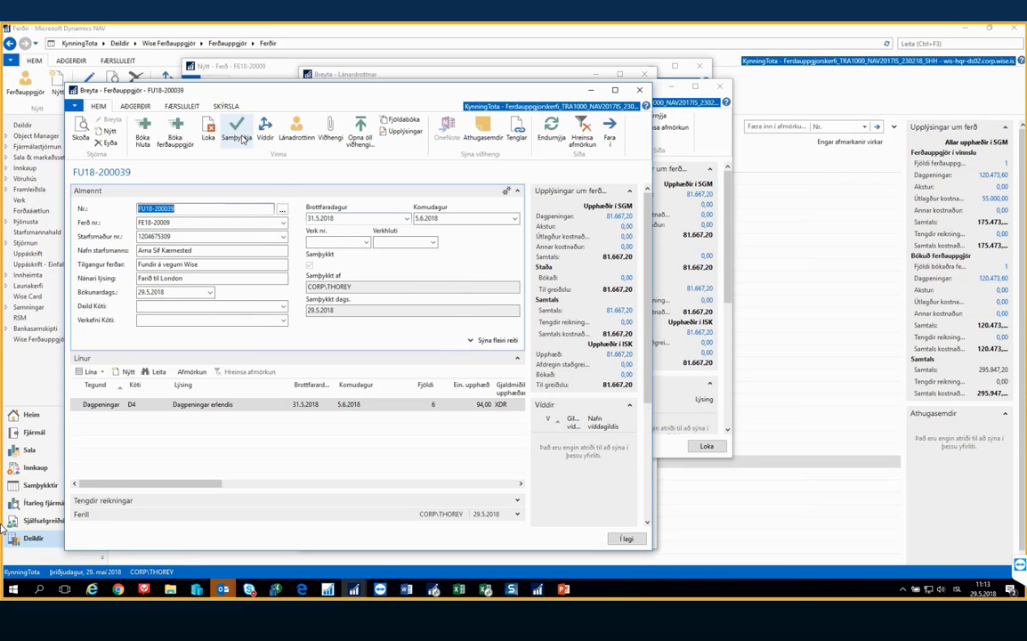
# Partially post the approved settlement with Bóka hluta and post the purchase invoice linked to its D4 line, without opening the posted invoice
pyautogui.click(138, 127)
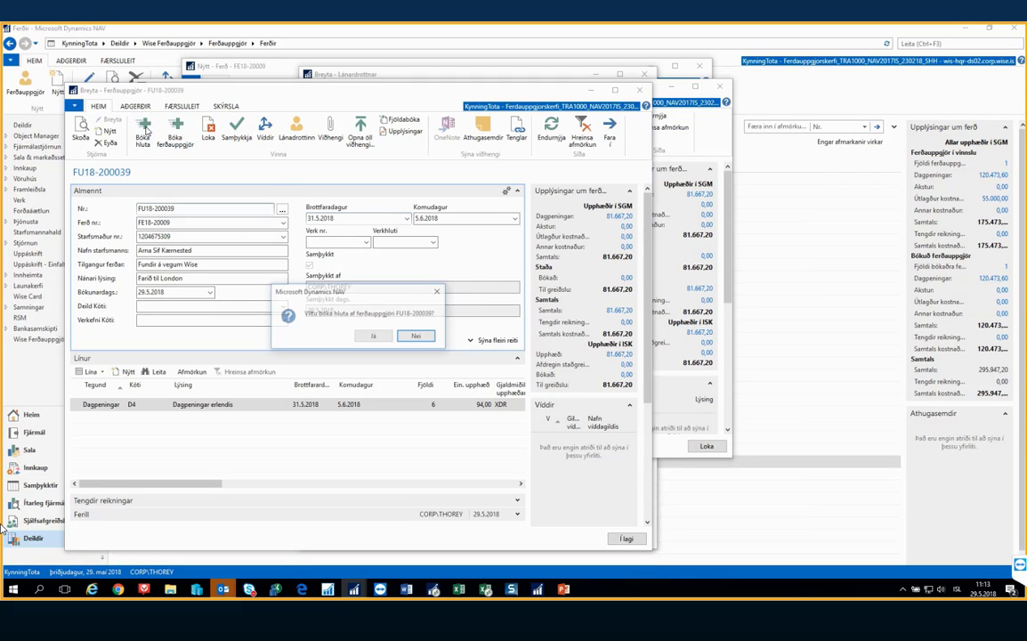
pyautogui.click(369, 339)
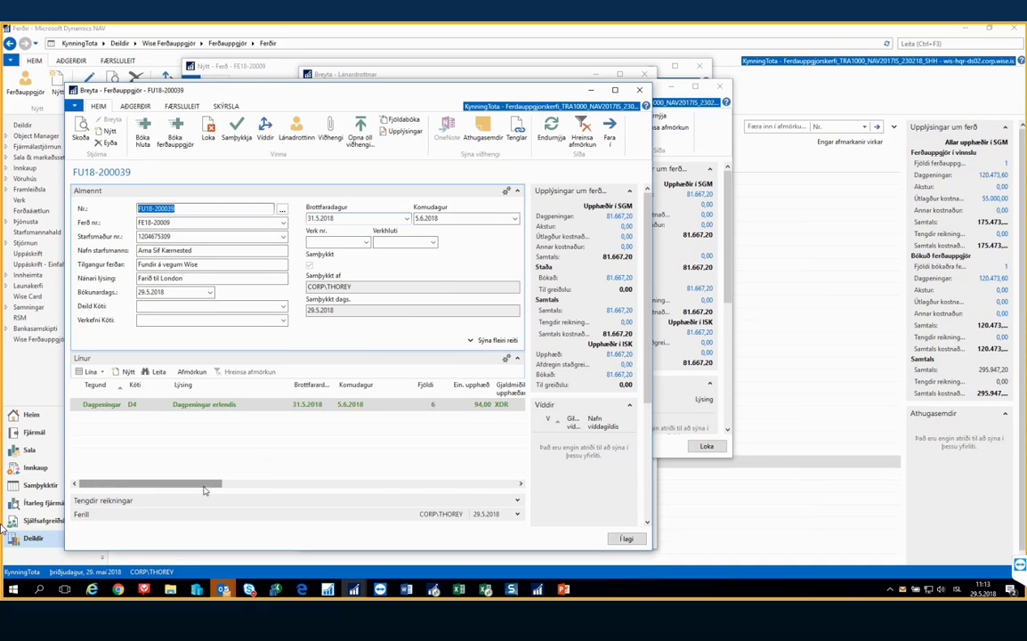
pyautogui.moveTo(203, 485); pyautogui.dragTo(509, 485)
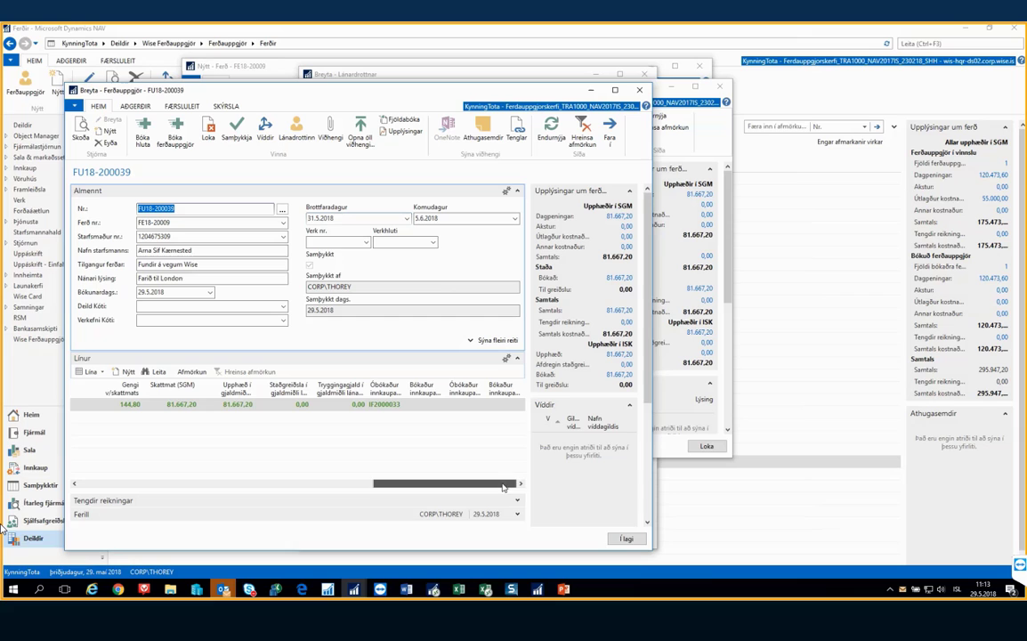
pyautogui.click(390, 406)
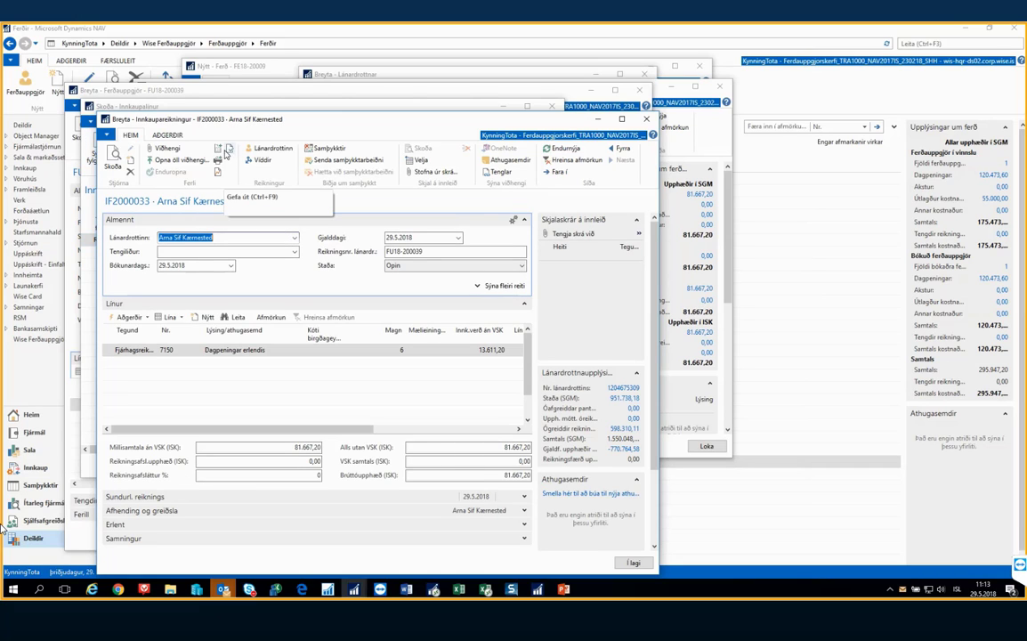
pyautogui.click(218, 148)
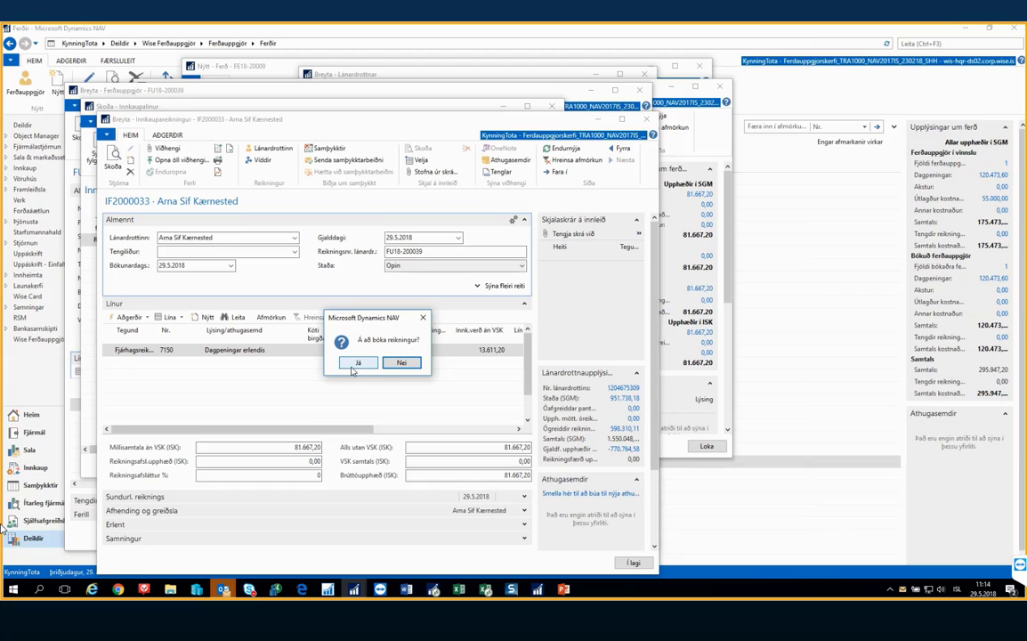
pyautogui.click(356, 363)
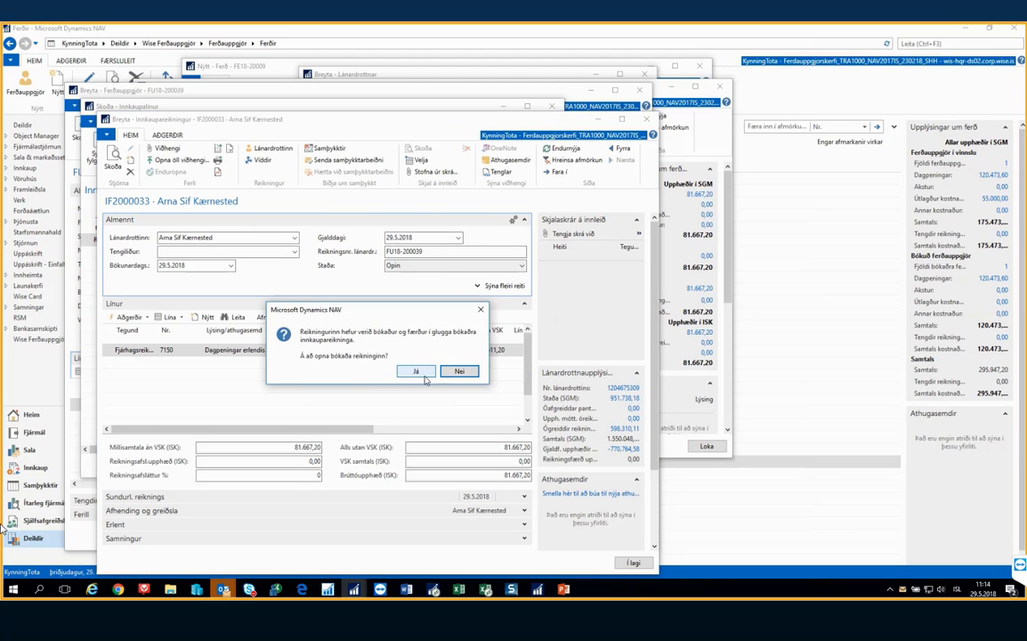
pyautogui.click(459, 371)
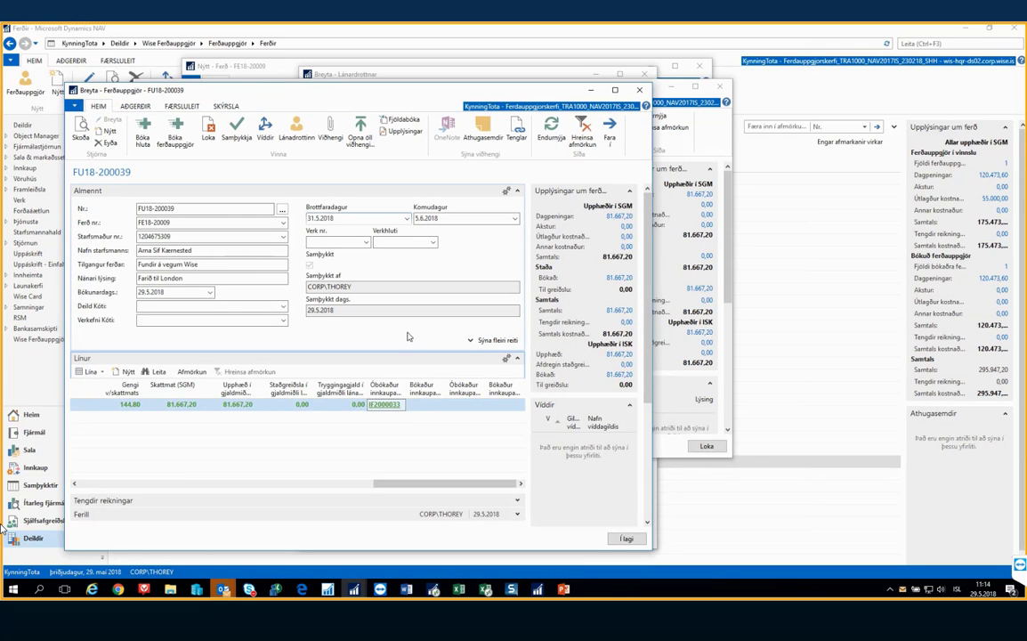
# Start a new settlement line below the D4 per diem line and set its Tegund to Útlagt
pyautogui.click(161, 408)
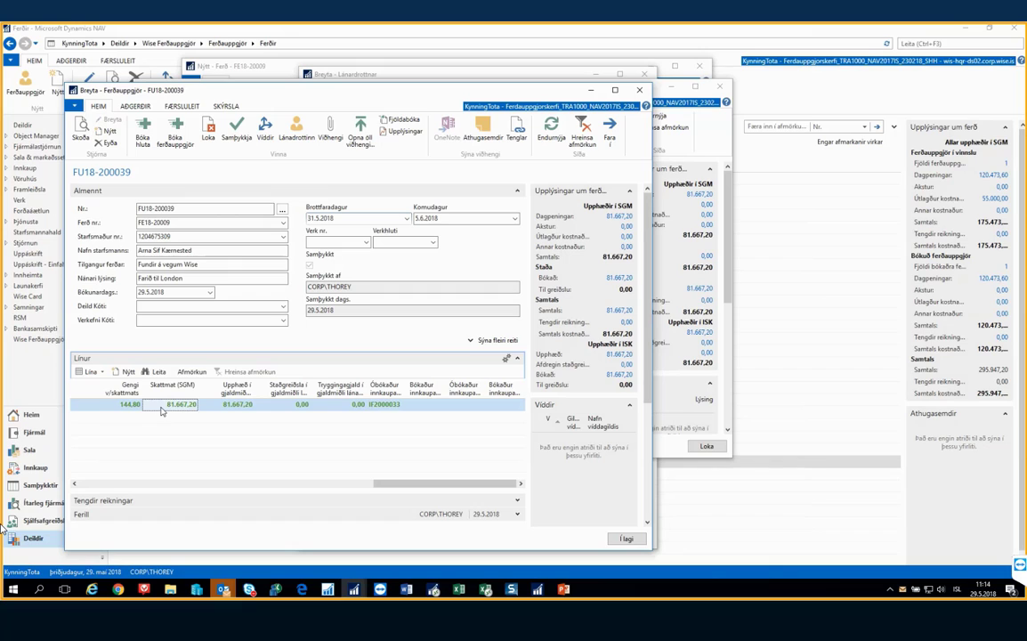
pyautogui.press('Down')
pyautogui.press('Left')
pyautogui.press('Left')
pyautogui.press('Left')
pyautogui.press('Left')
pyautogui.press('Left')
pyautogui.press('Left')
pyautogui.press('Left')
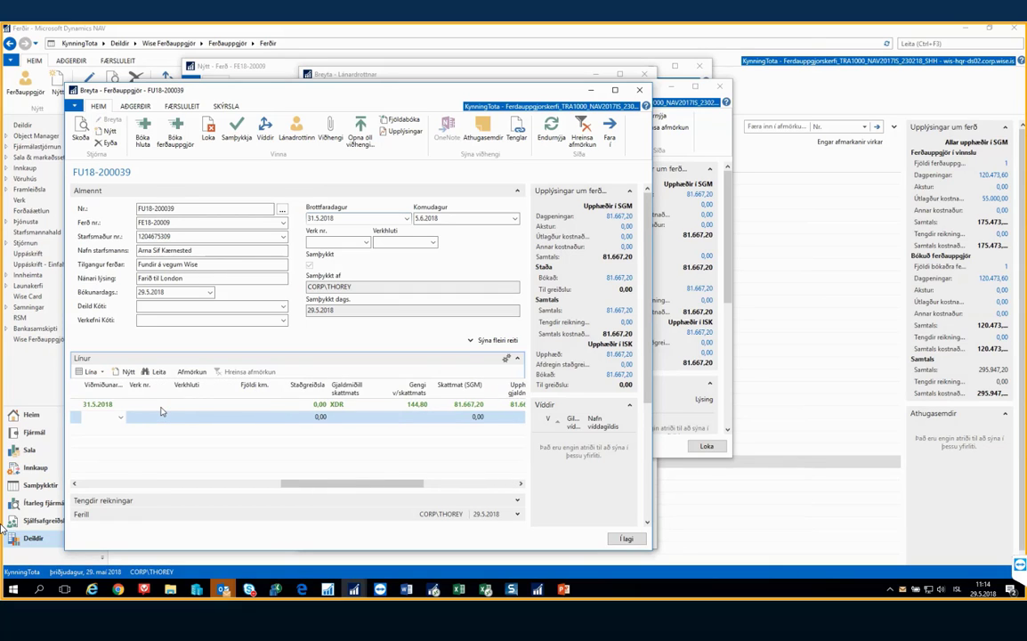
pyautogui.press('Left')
pyautogui.press('Left')
pyautogui.press('Left')
pyautogui.press('Left')
pyautogui.press('Left')
pyautogui.press('Left')
pyautogui.press('Left')
pyautogui.press('Left')
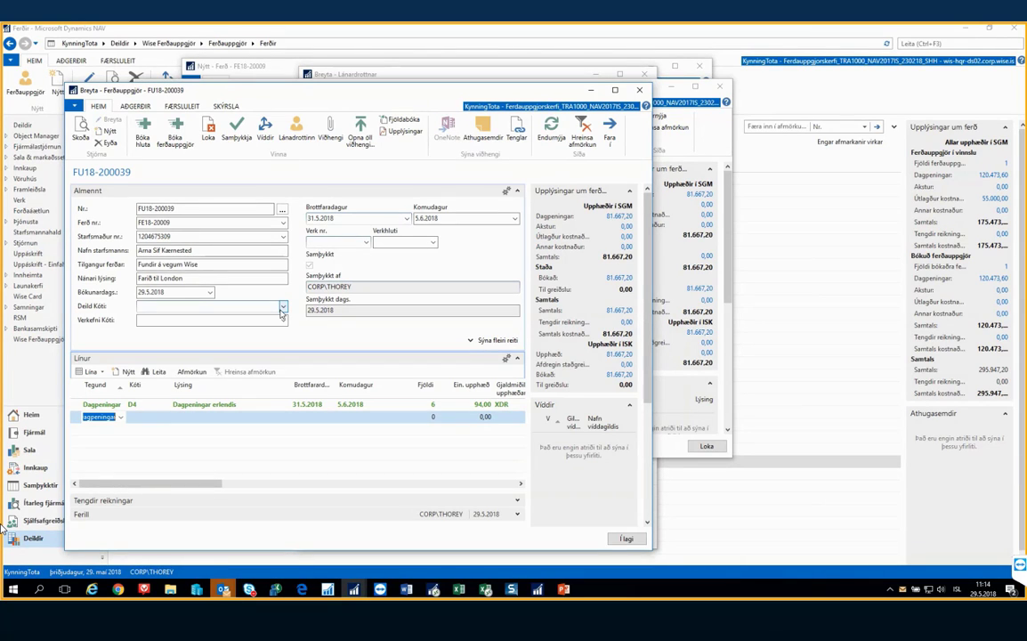
pyautogui.click(121, 417)
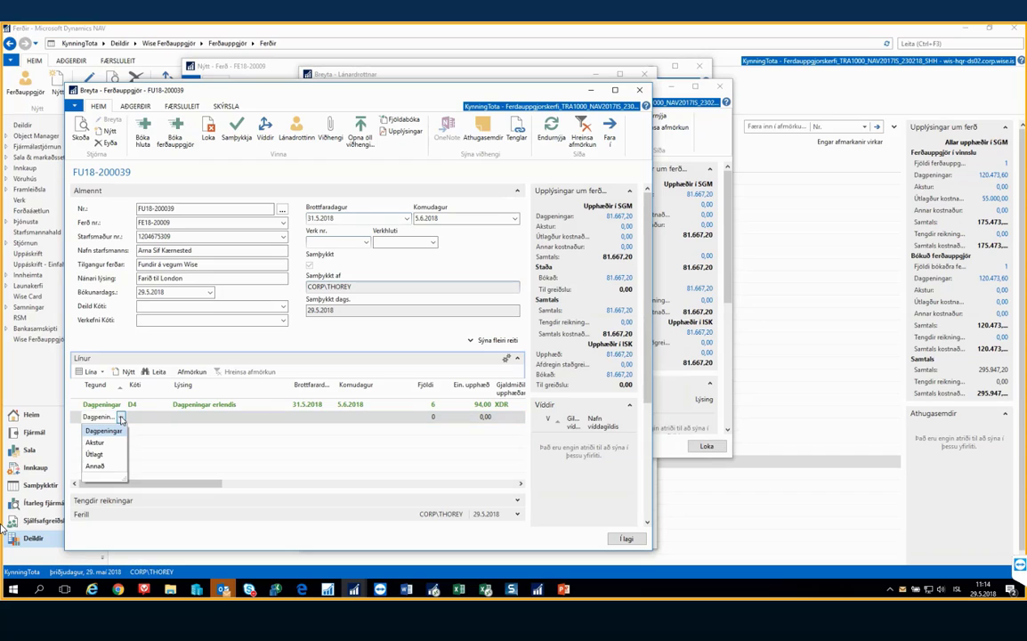
pyautogui.click(96, 455)
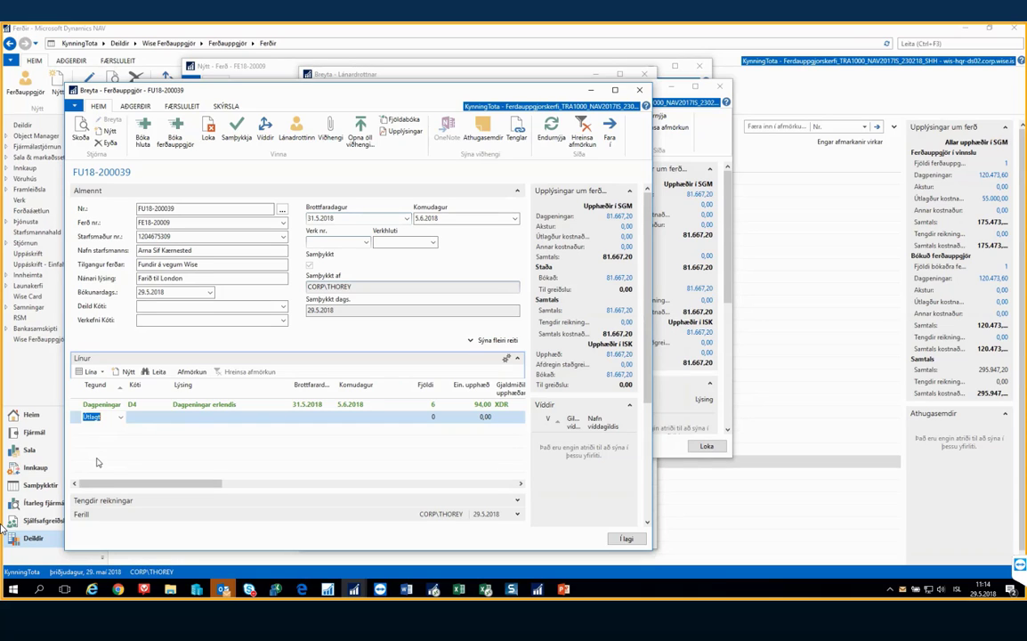
# Assign the TRAVEL (Travel cost) code to the new Útlagt line from the travel cost types
pyautogui.click(142, 420)
pyautogui.click(165, 420)
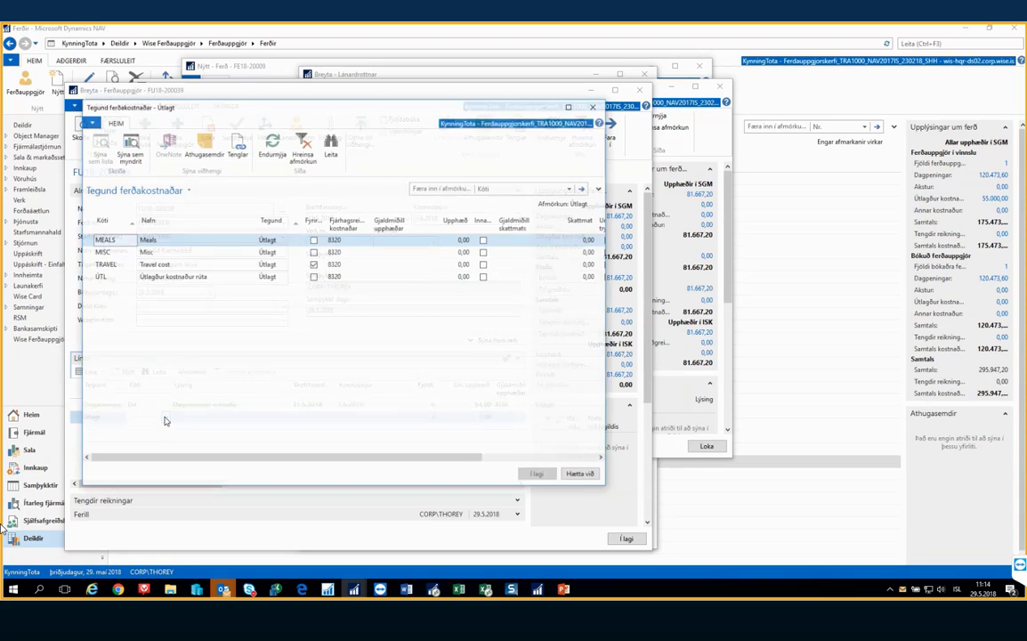
pyautogui.click(161, 278)
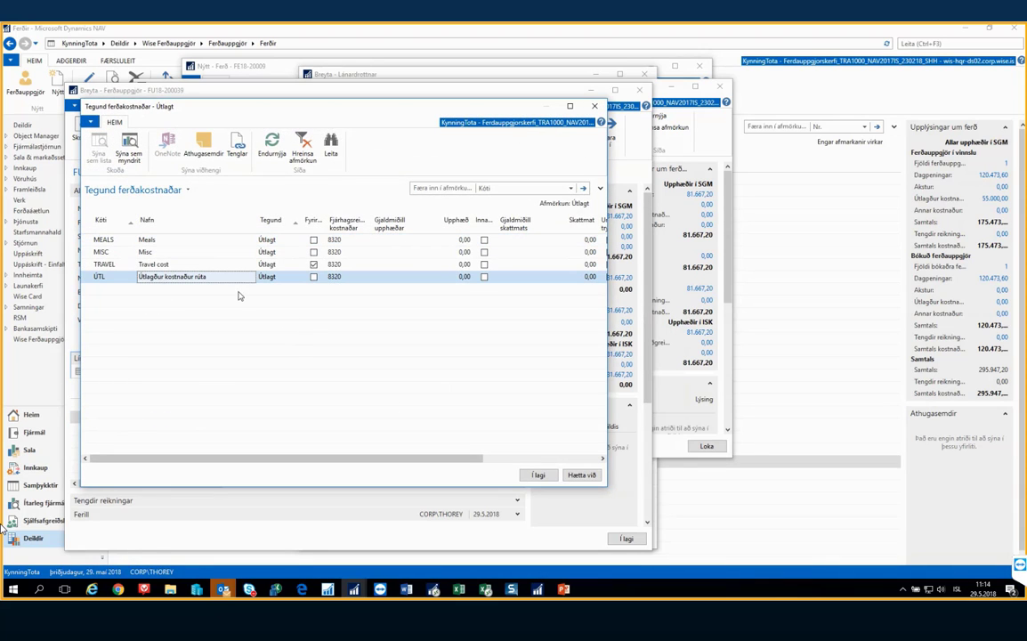
pyautogui.click(162, 265)
pyautogui.click(537, 474)
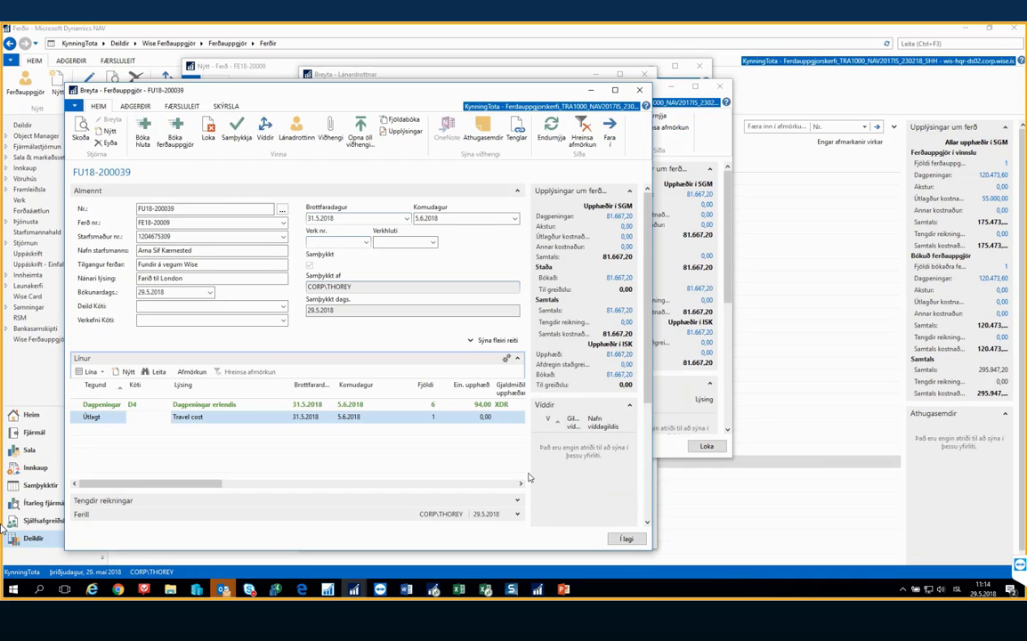
# Set the unit amount of the Travel cost line to 85.000
pyautogui.press('Tab')
pyautogui.press('Tab')
pyautogui.press('Tab')
pyautogui.press('Tab')
pyautogui.press('Tab')
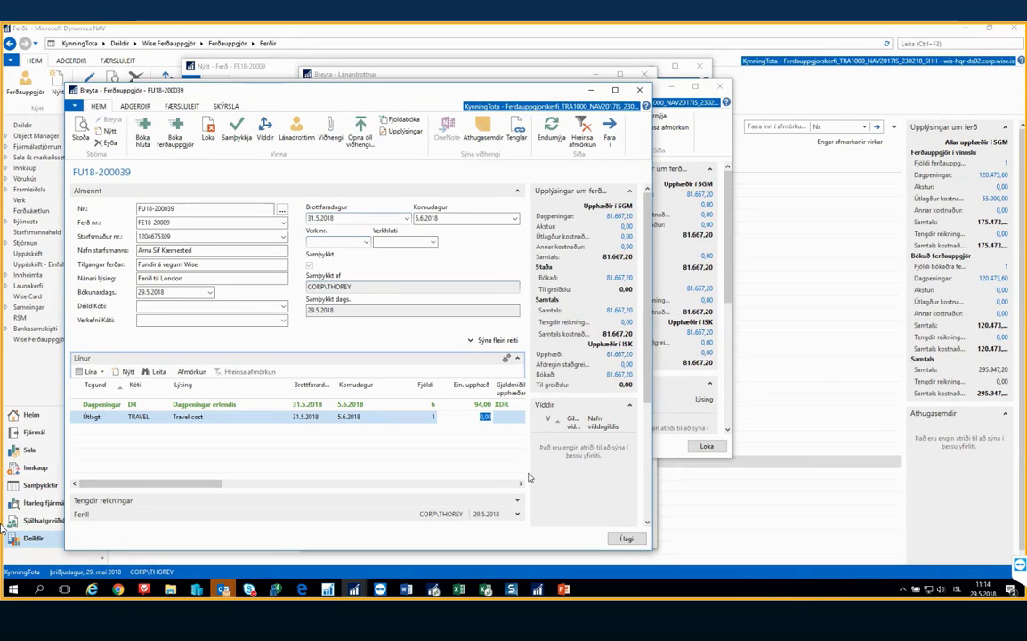
pyautogui.write('850.00')
pyautogui.press('Tab')
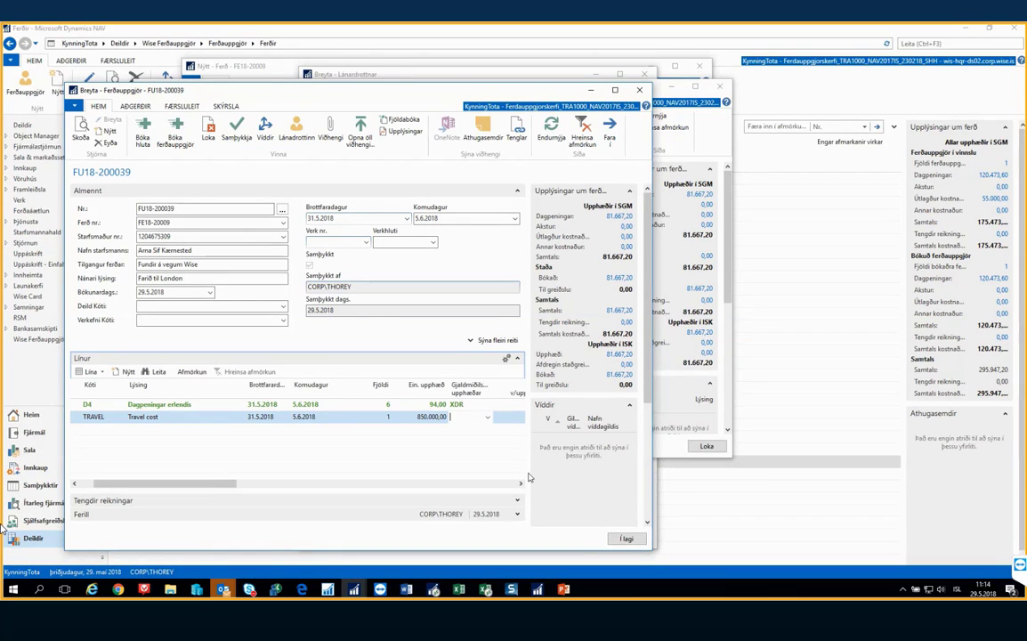
pyautogui.press('Tab')
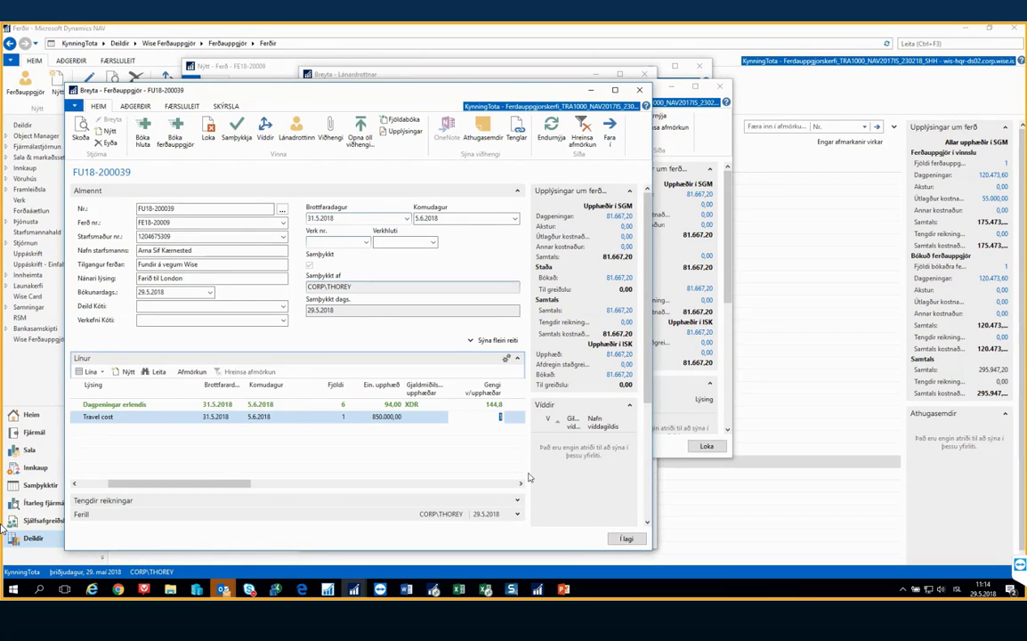
pyautogui.hotkey('shift', 'Tab')
pyautogui.hotkey('shift', 'Tab')
pyautogui.write('85.')
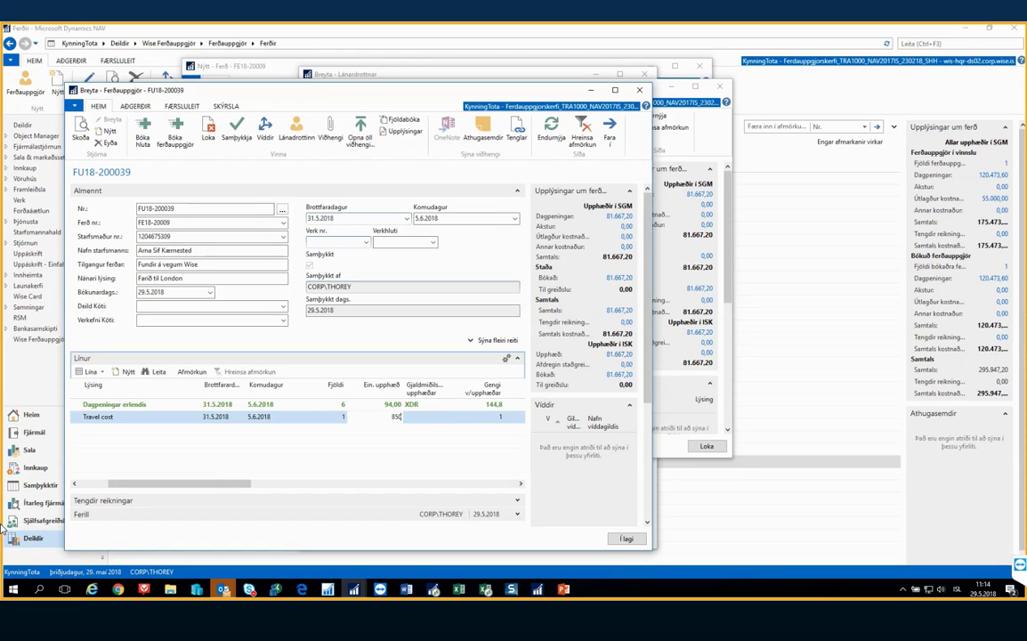
pyautogui.write('000')
# Check the unposted and posted purchase invoice columns for the per diem and Travel cost lines
pyautogui.press('Tab')
pyautogui.press('Tab')
pyautogui.press('Tab')
pyautogui.press('Tab')
pyautogui.press('Tab')
pyautogui.press('Tab')
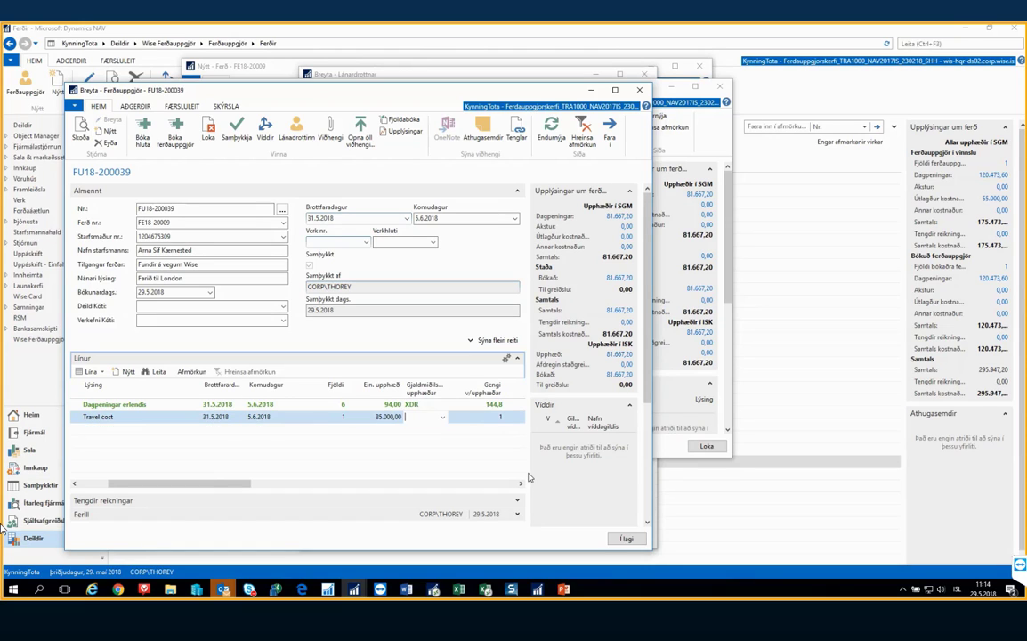
pyautogui.press('Tab')
pyautogui.press('Tab')
pyautogui.press('Tab')
pyautogui.press('Tab')
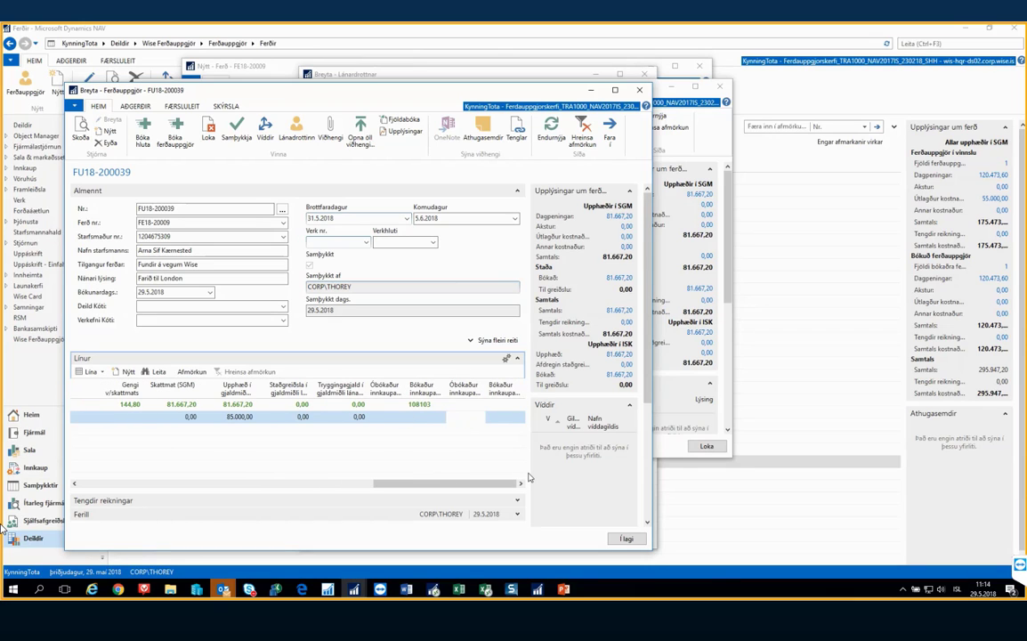
pyautogui.press('Up')
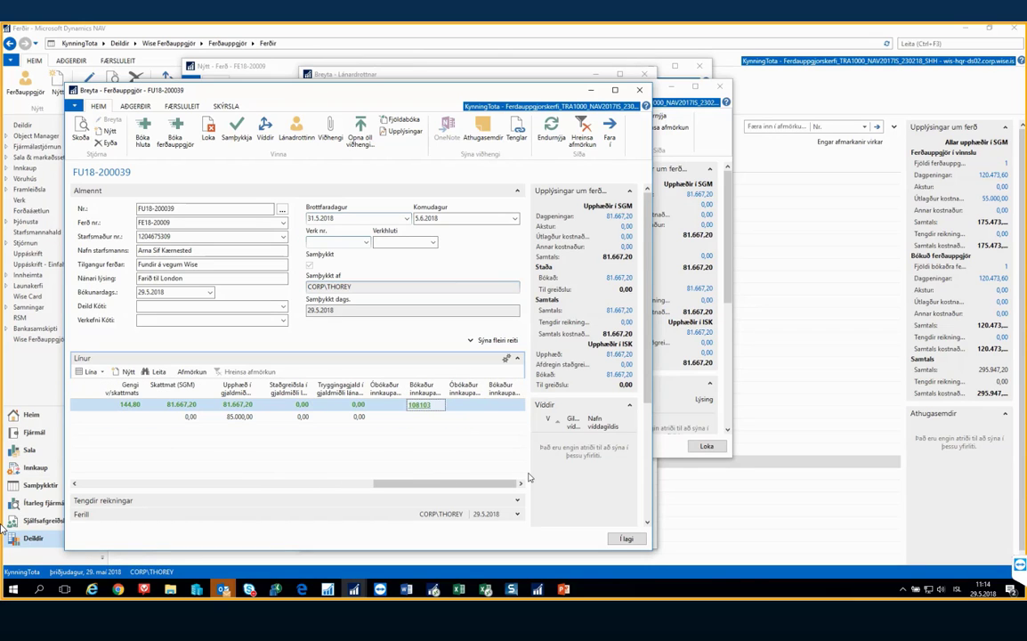
pyautogui.press('Down')
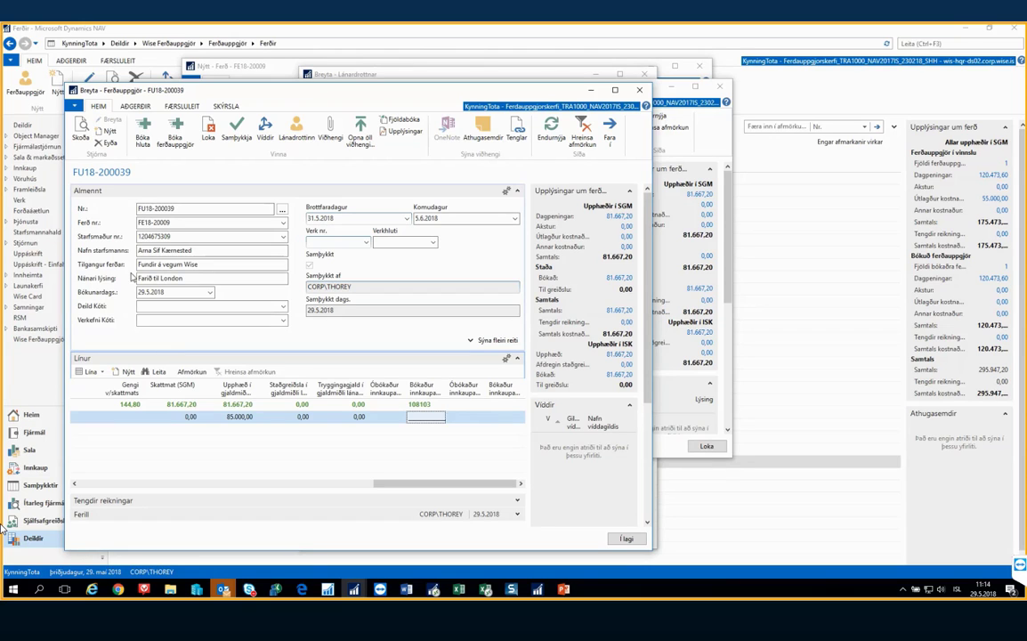
# Partially post the settlement for the Travel cost line and post its linked purchase invoice without opening the posted document
pyautogui.click(143, 131)
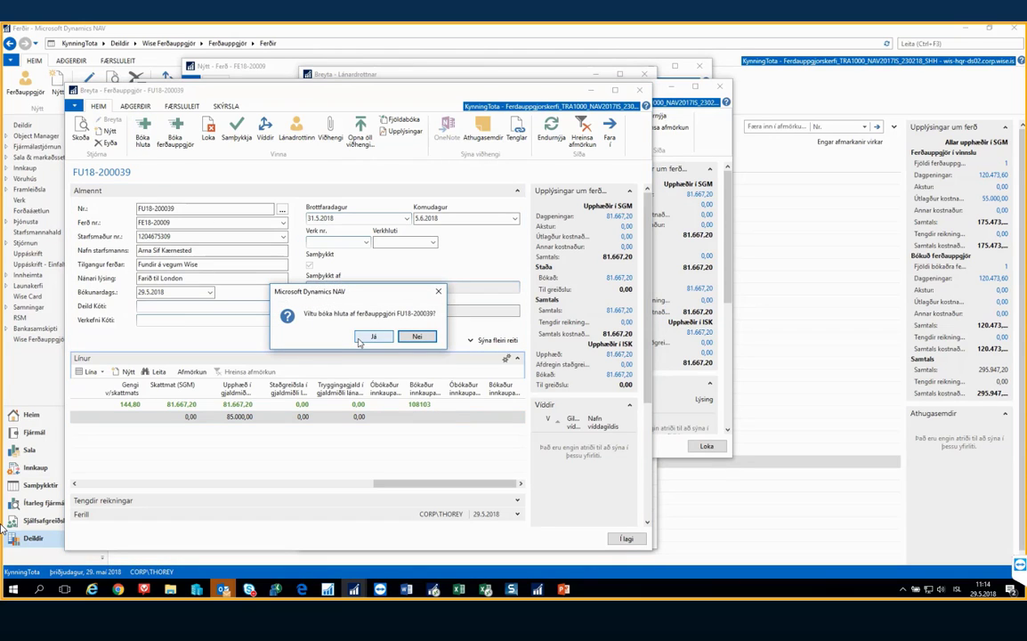
pyautogui.click(372, 336)
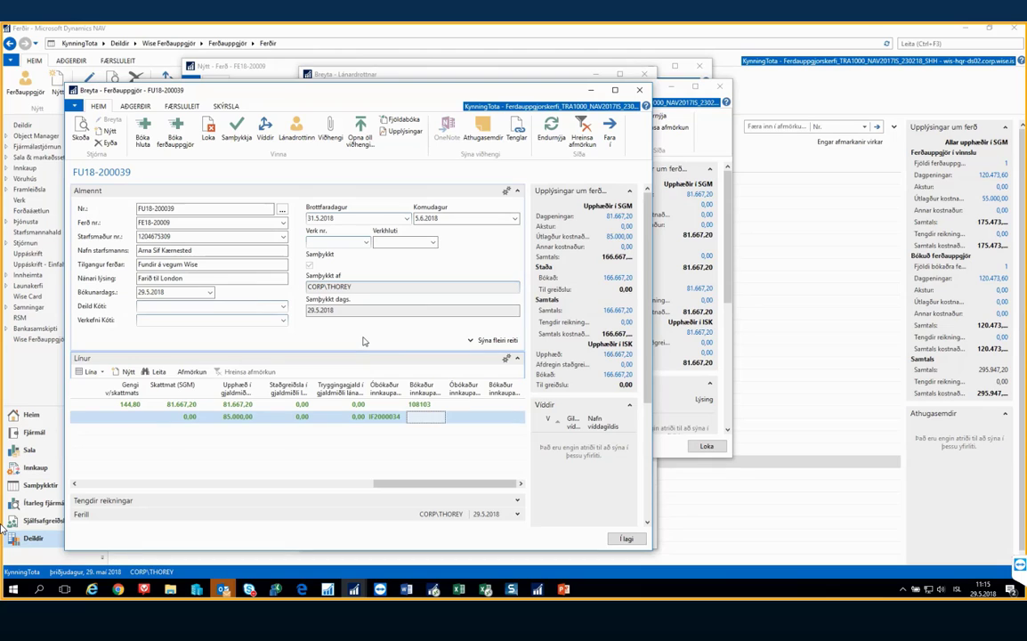
pyautogui.click(379, 422)
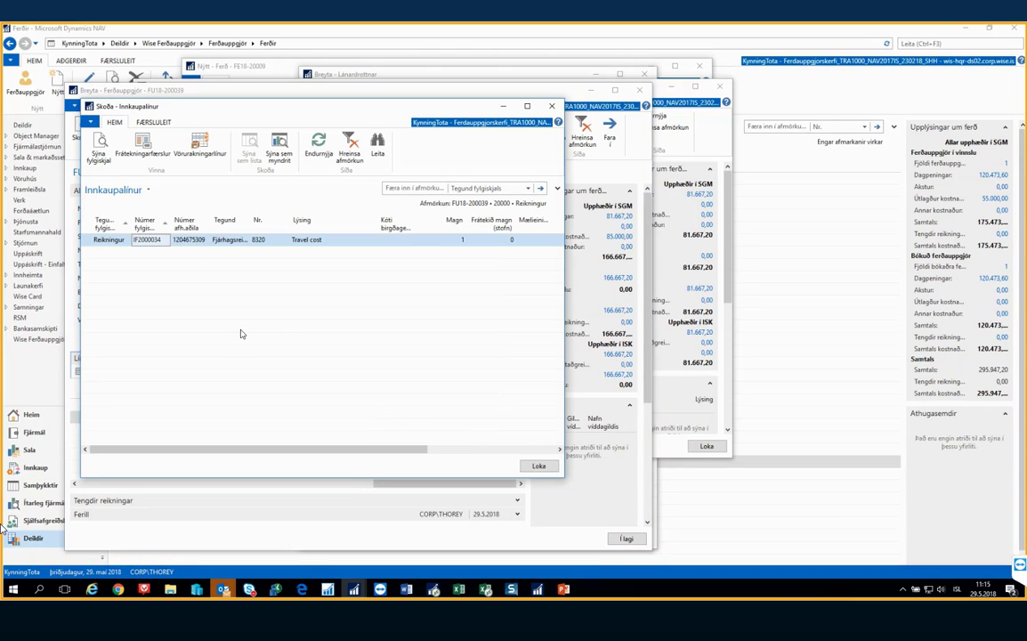
pyautogui.click(99, 147)
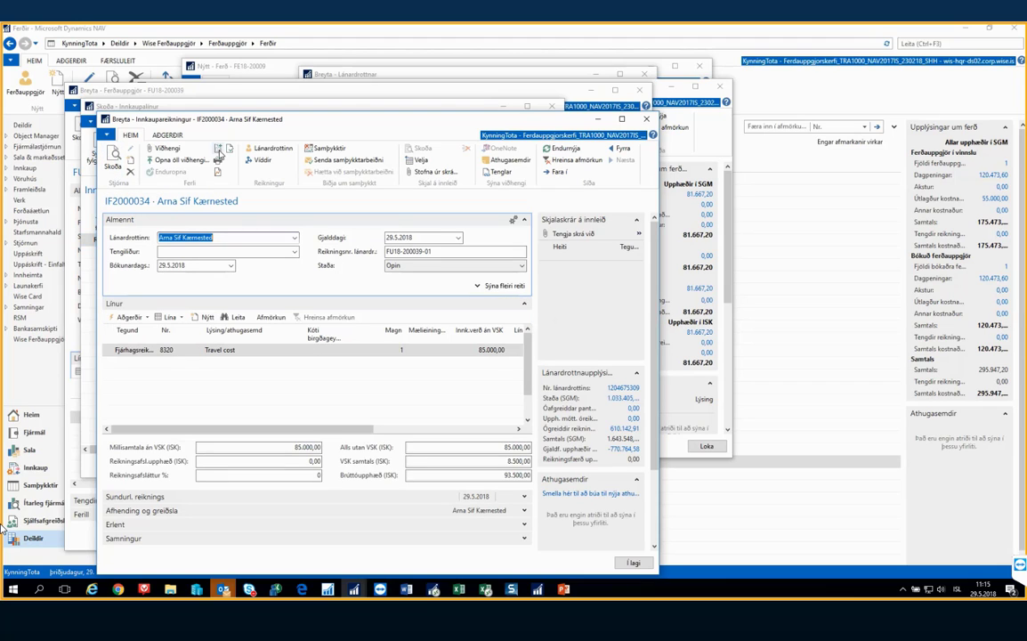
pyautogui.click(218, 149)
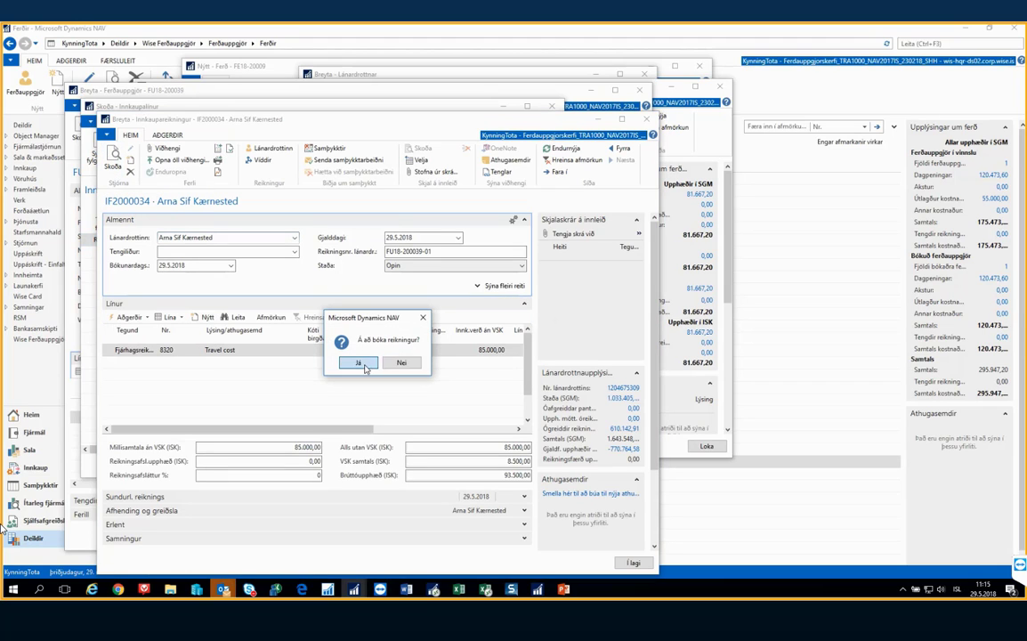
pyautogui.click(323, 328)
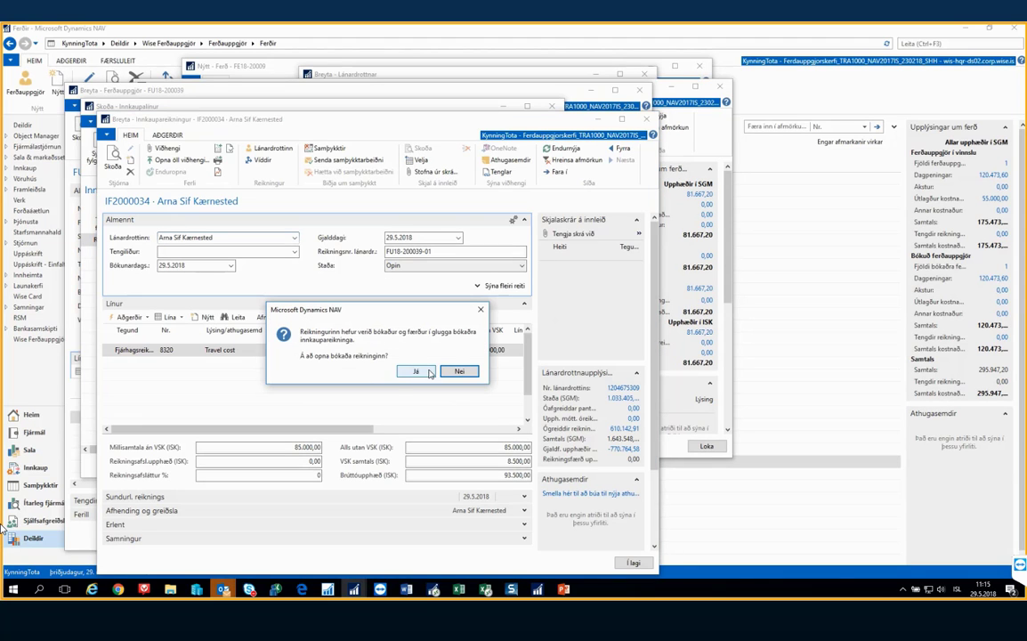
pyautogui.click(460, 371)
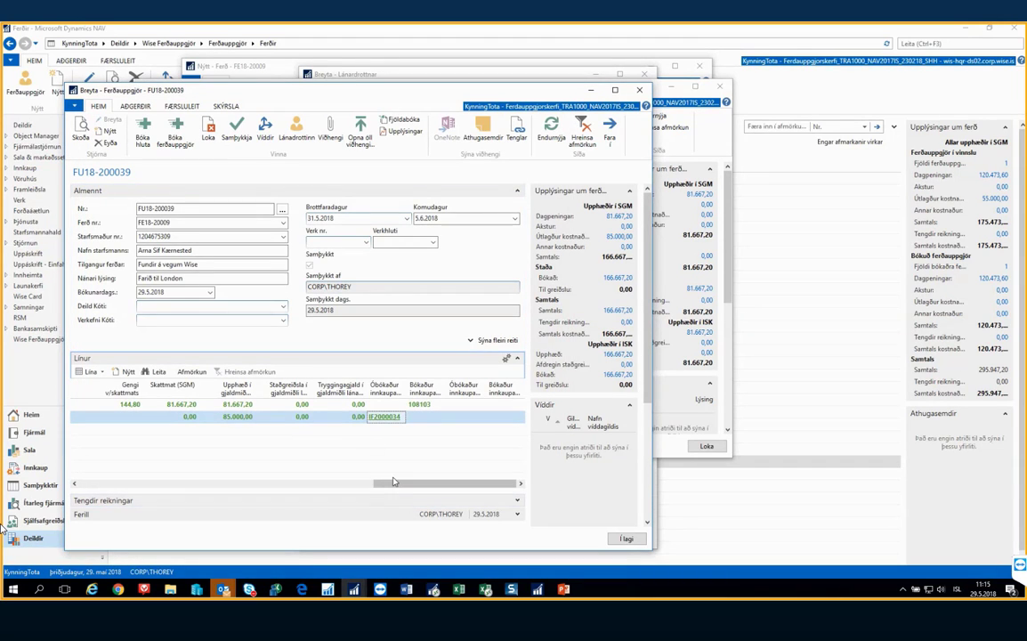
pyautogui.click(551, 132)
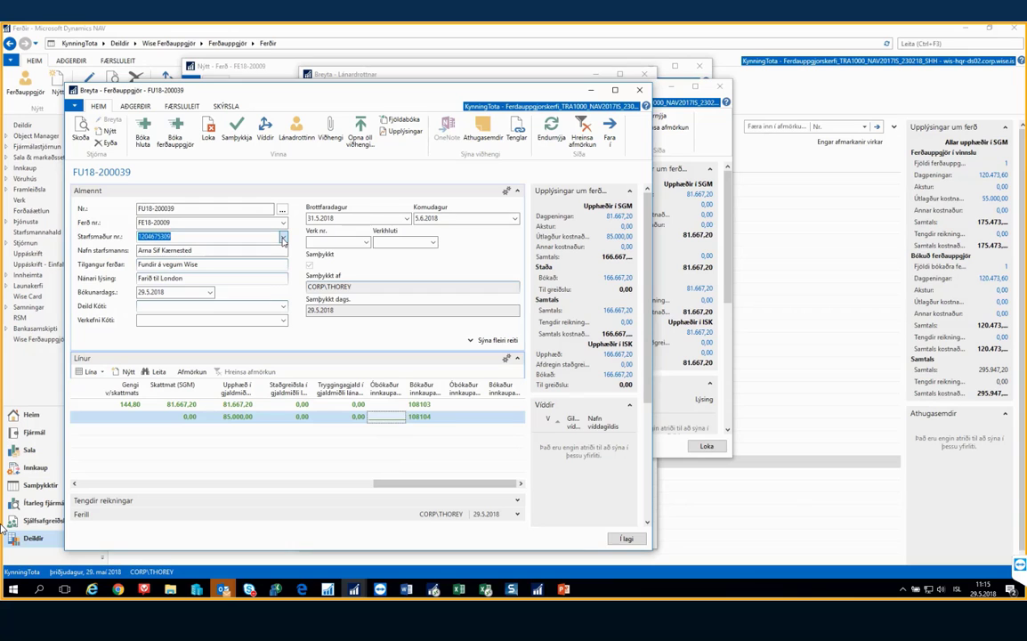
# Open the vendor ledger entries of the settlement's employee from the full vendor list, widening the window to show more columns
pyautogui.click(283, 237)
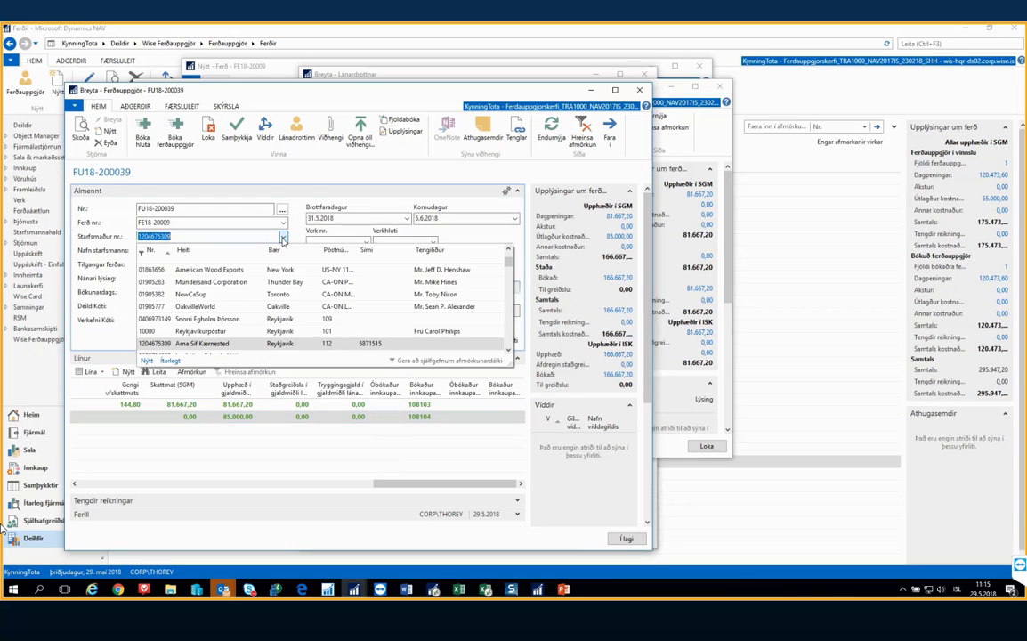
pyautogui.click(169, 361)
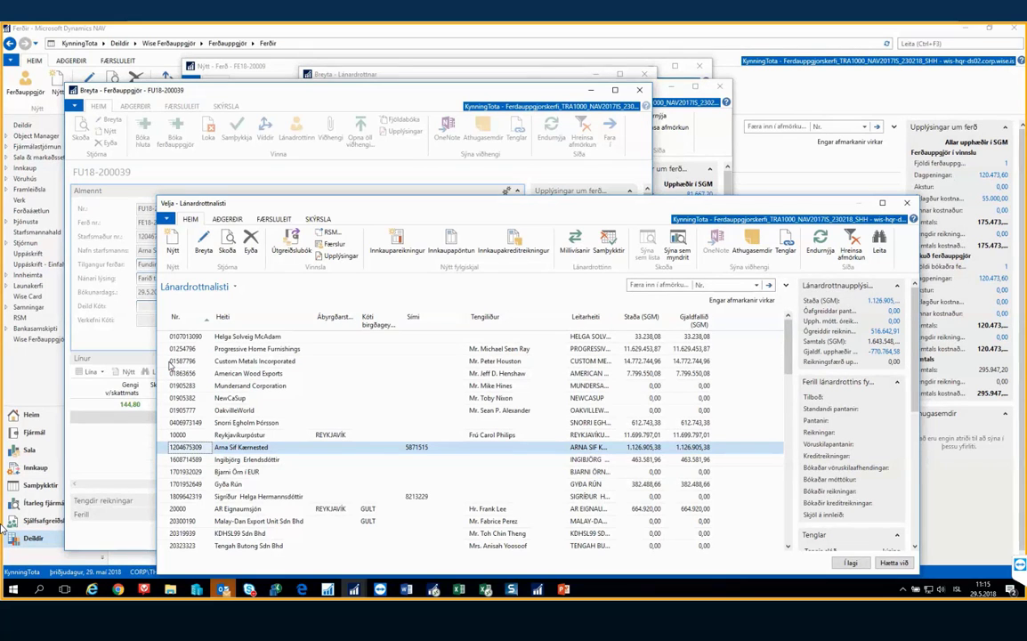
pyautogui.hotkey('ctrl', 'F7')
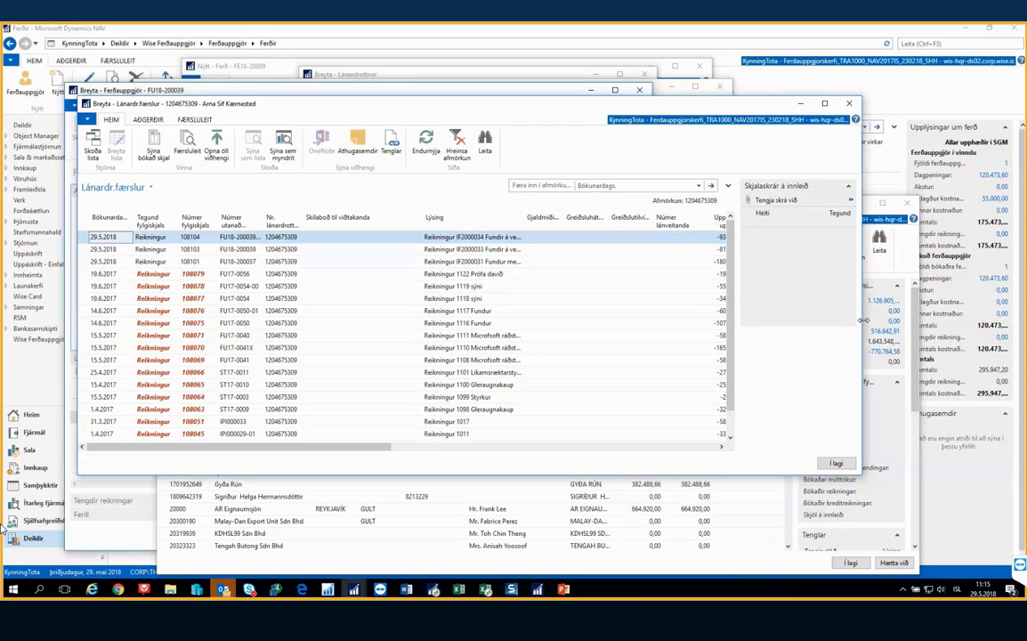
pyautogui.moveTo(864, 320); pyautogui.dragTo(924, 320)
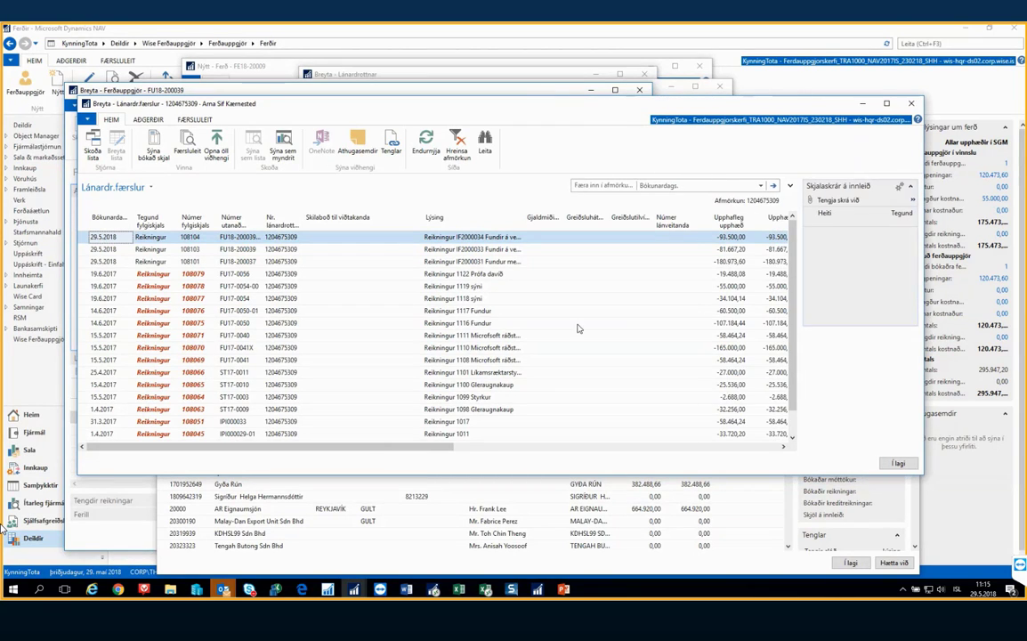
# Compare the external document numbers of the employee's two newest invoice entries, 108104 and 108103, and return to the settlement
pyautogui.moveTo(83, 241); pyautogui.dragTo(87, 254)
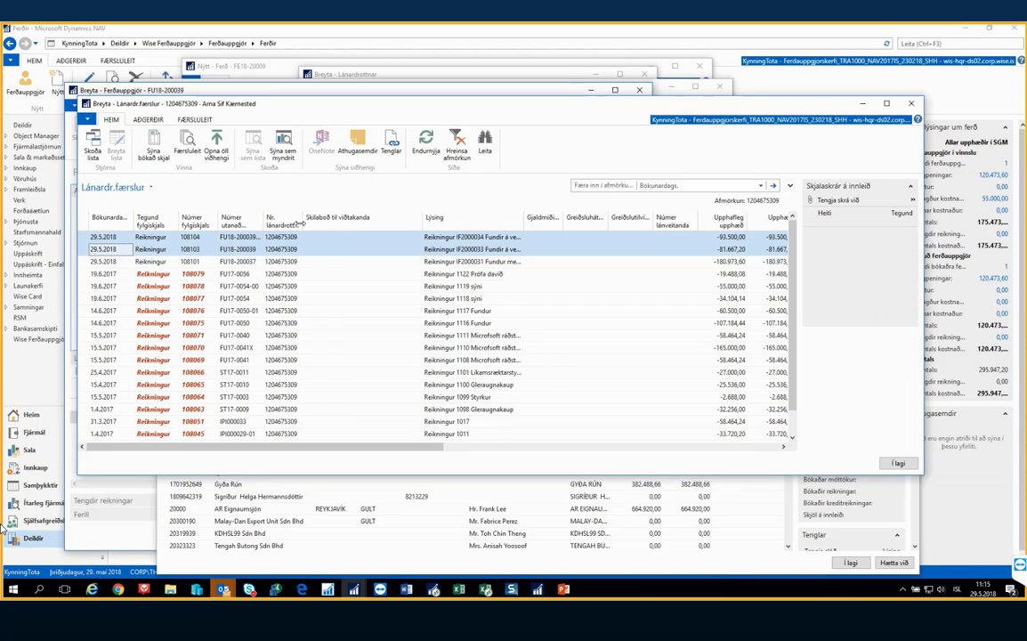
pyautogui.moveTo(264, 223); pyautogui.dragTo(300, 223)
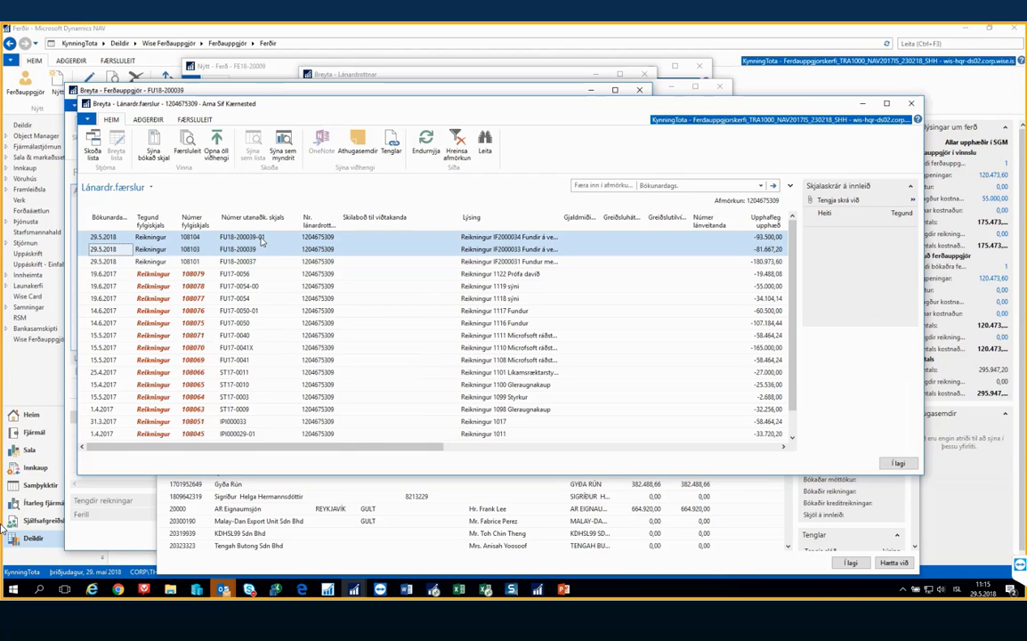
pyautogui.click(238, 237)
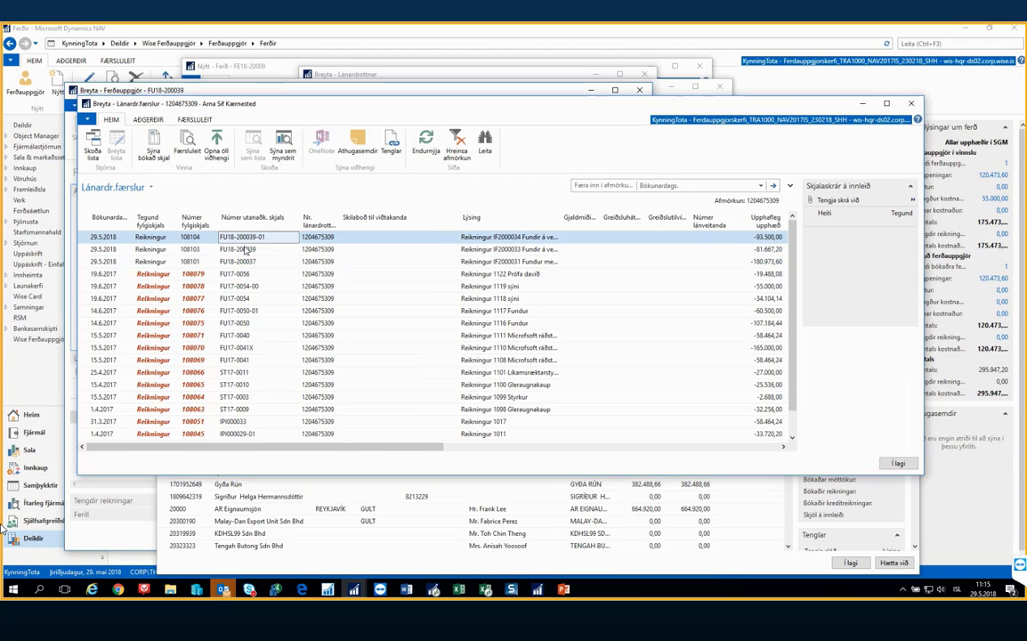
pyautogui.click(244, 251)
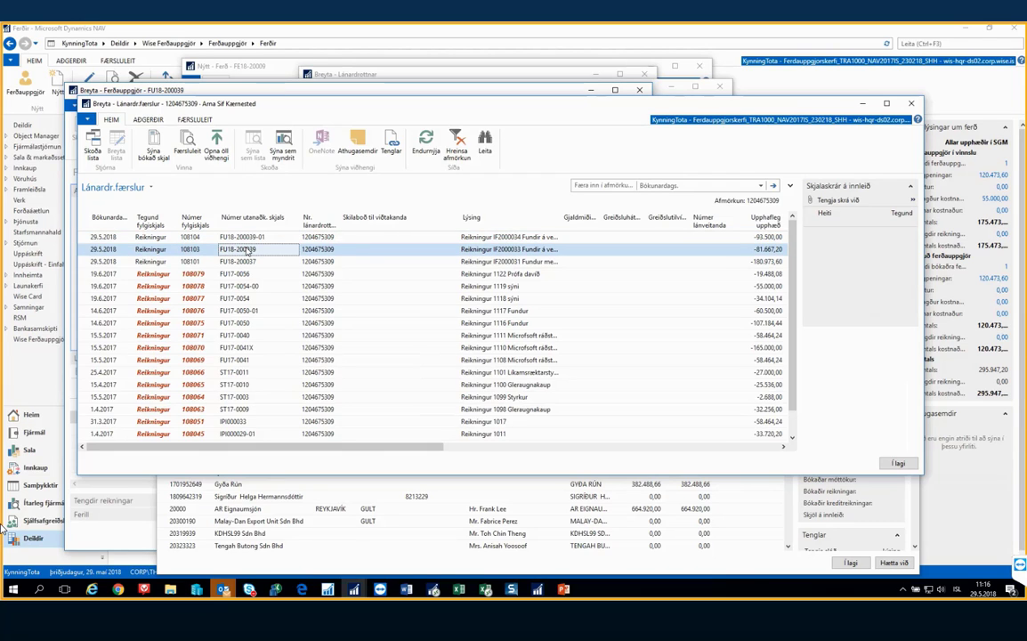
pyautogui.click(247, 238)
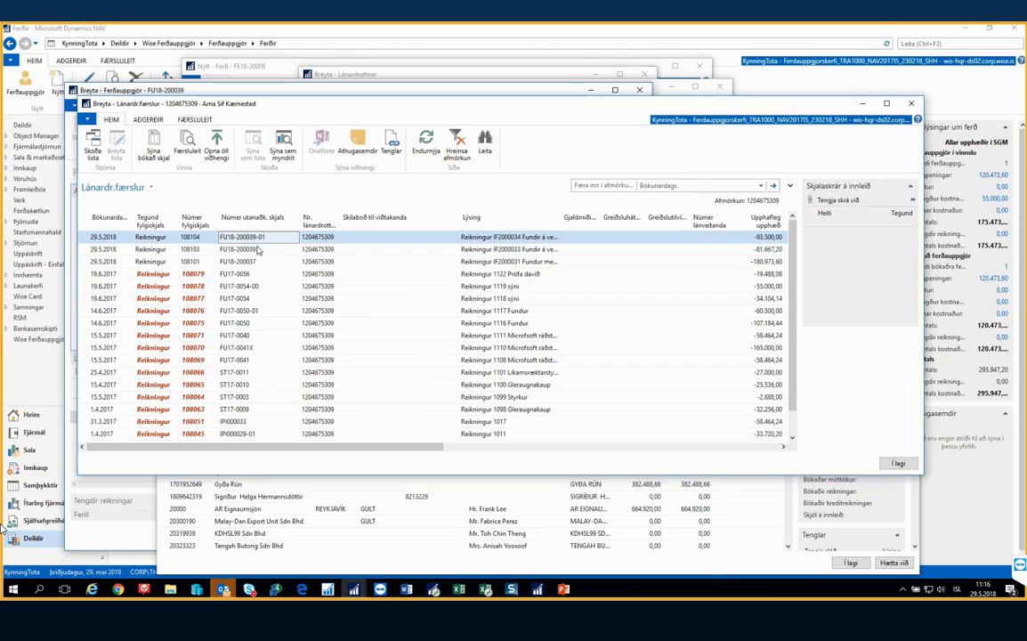
pyautogui.press('Escape')
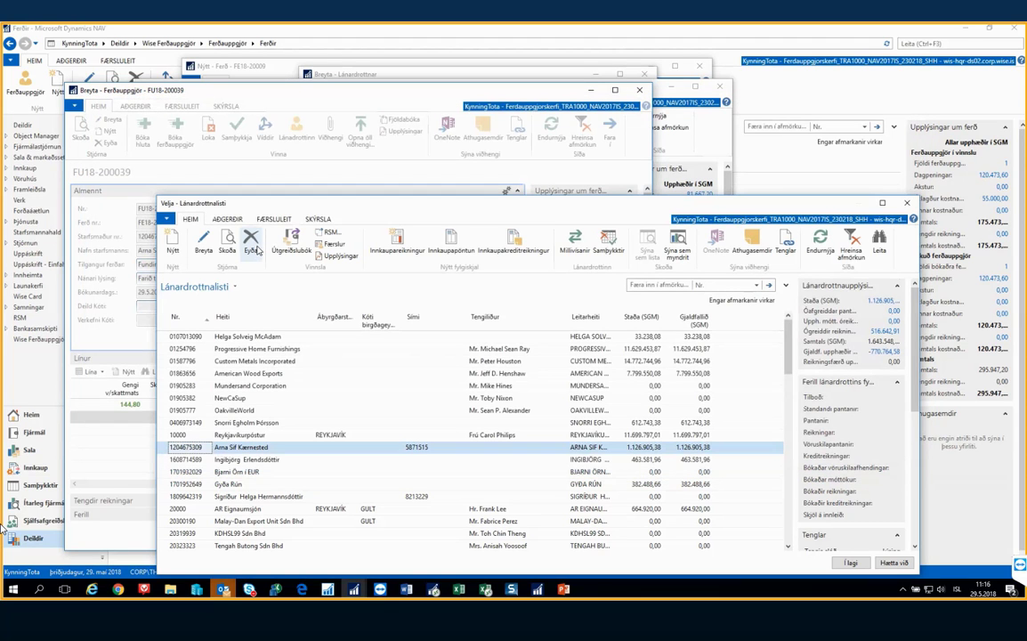
pyautogui.press('Return')
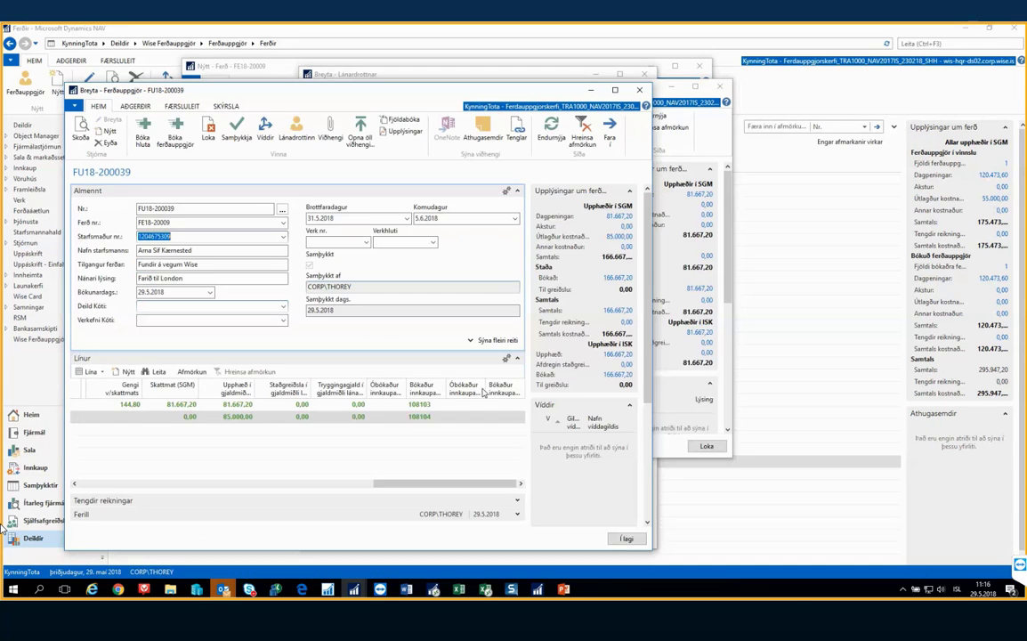
# Add a related invoice line (Tengdir reikningar) of type Annar kostnaður to the settlement
pyautogui.click(518, 504)
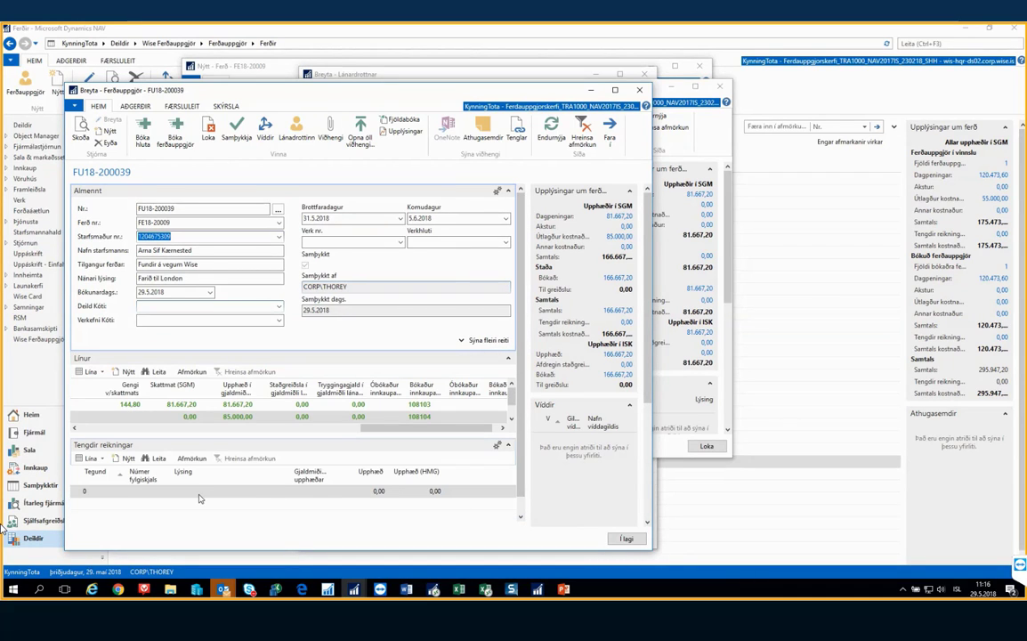
pyautogui.click(113, 492)
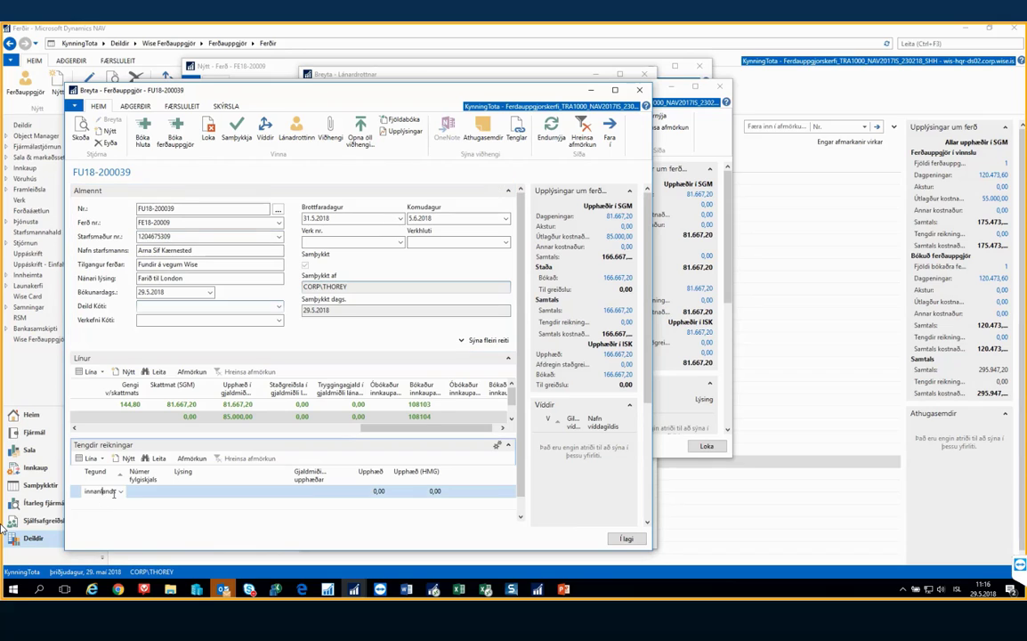
pyautogui.click(121, 493)
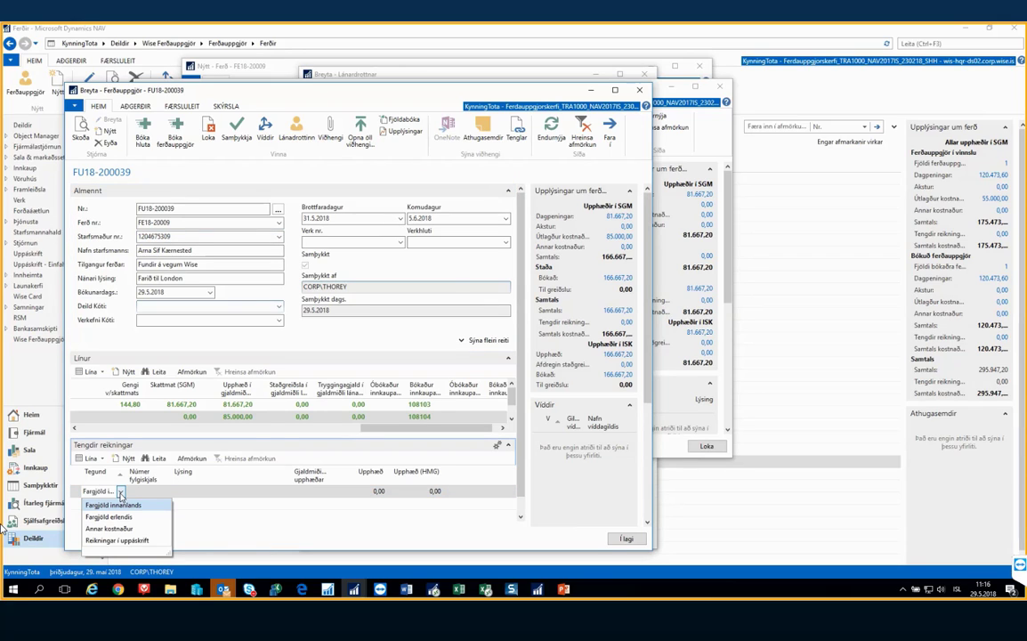
pyautogui.click(132, 529)
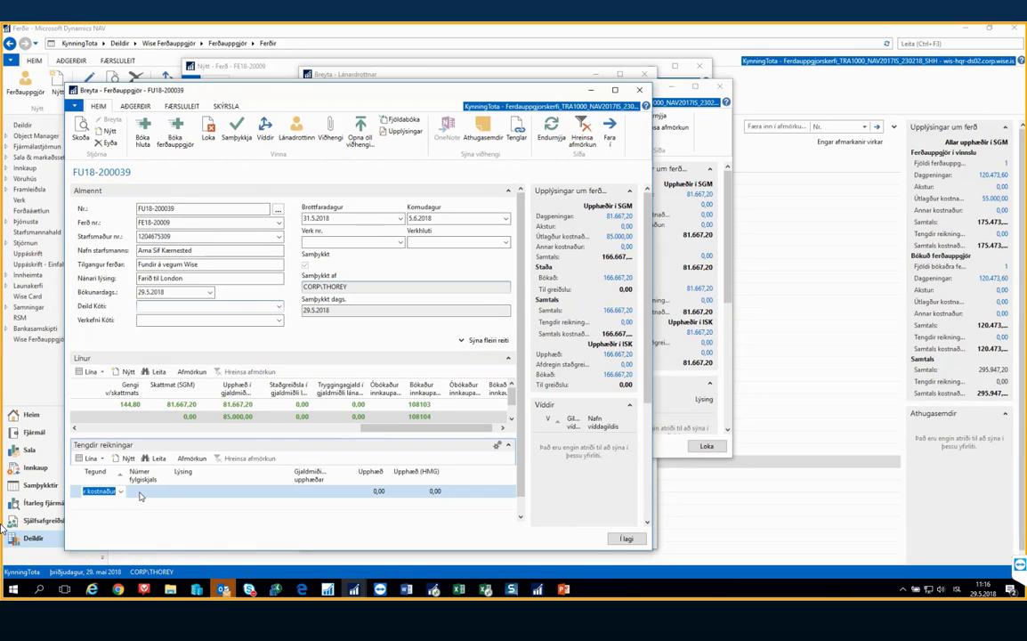
# Link ledger entry G00002, ICELANDAIR SAGA S, to the related invoice line and refresh the settlement totals
pyautogui.click(150, 491)
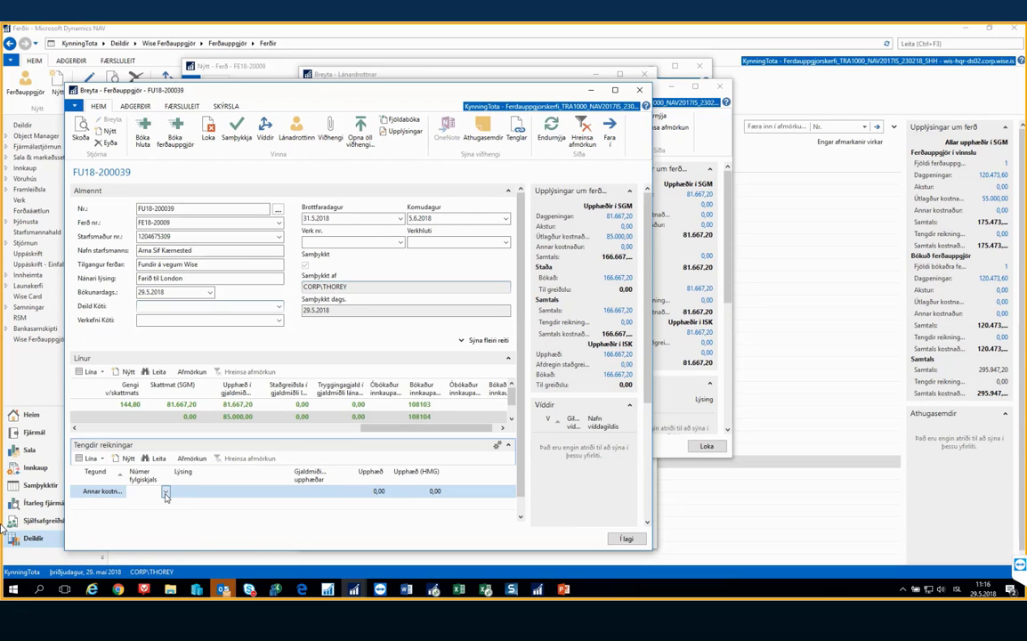
pyautogui.click(165, 495)
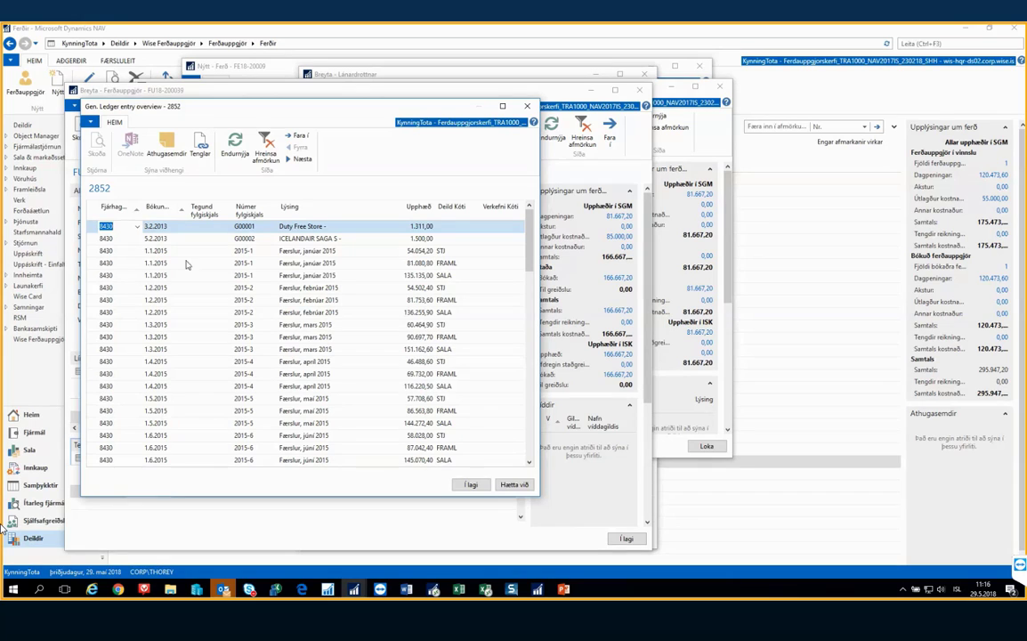
pyautogui.moveTo(179, 103); pyautogui.dragTo(412, 117)
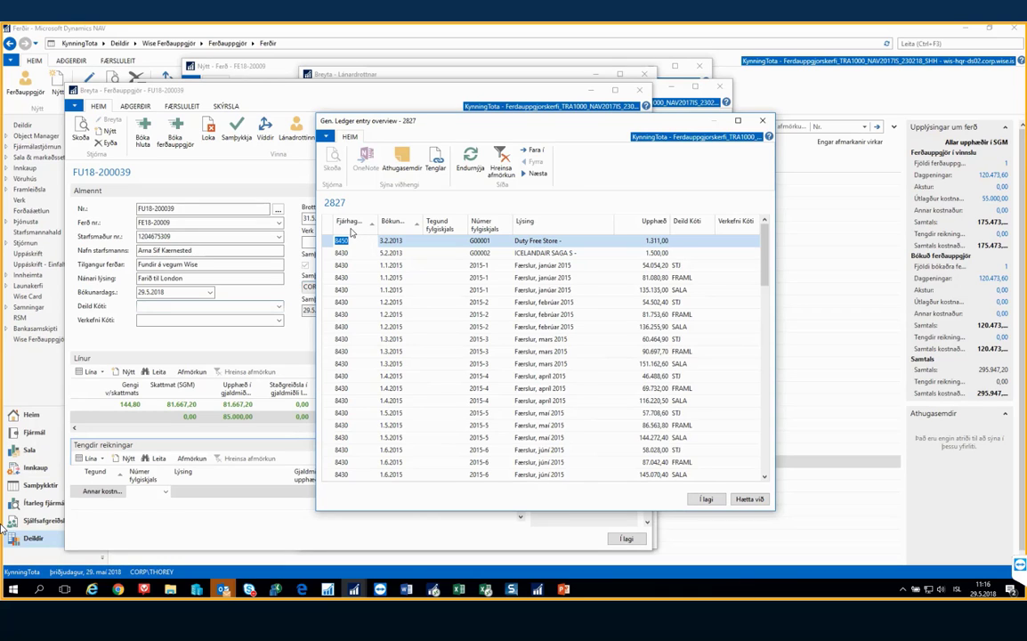
pyautogui.click(350, 224)
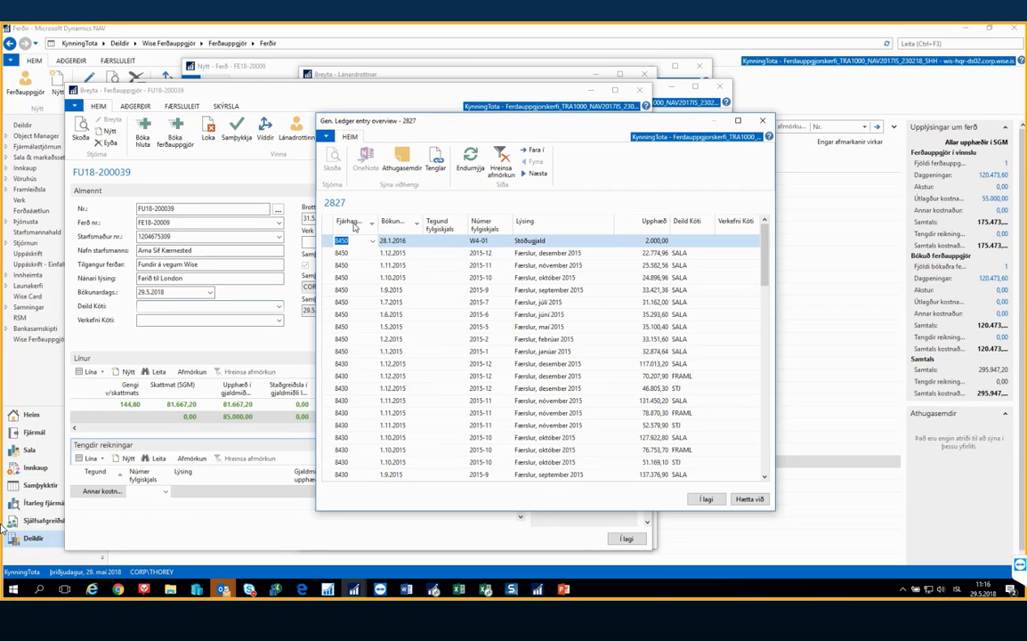
pyautogui.click(352, 225)
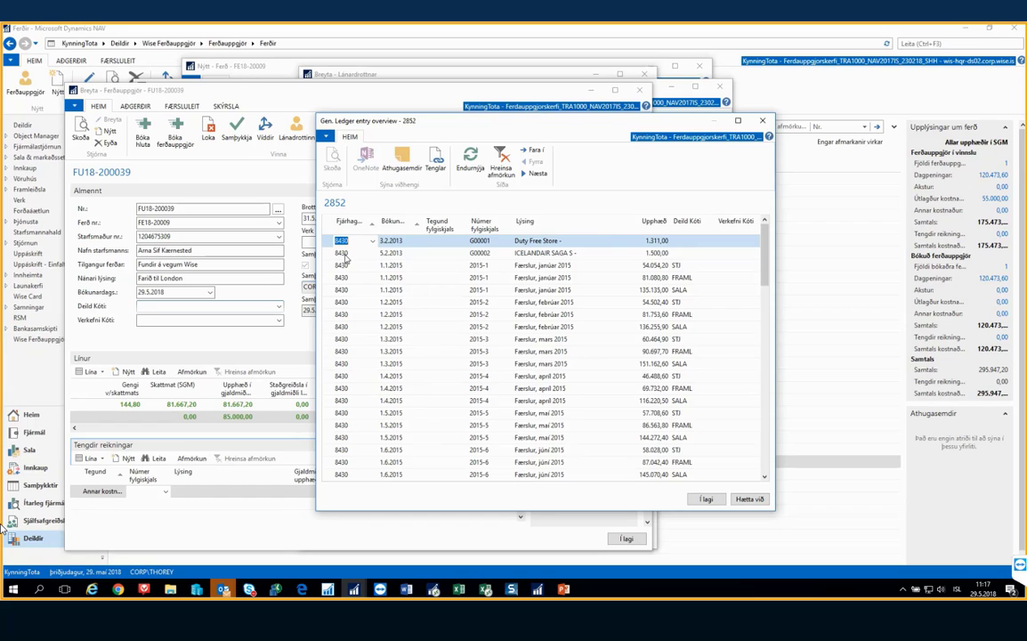
pyautogui.click(342, 253)
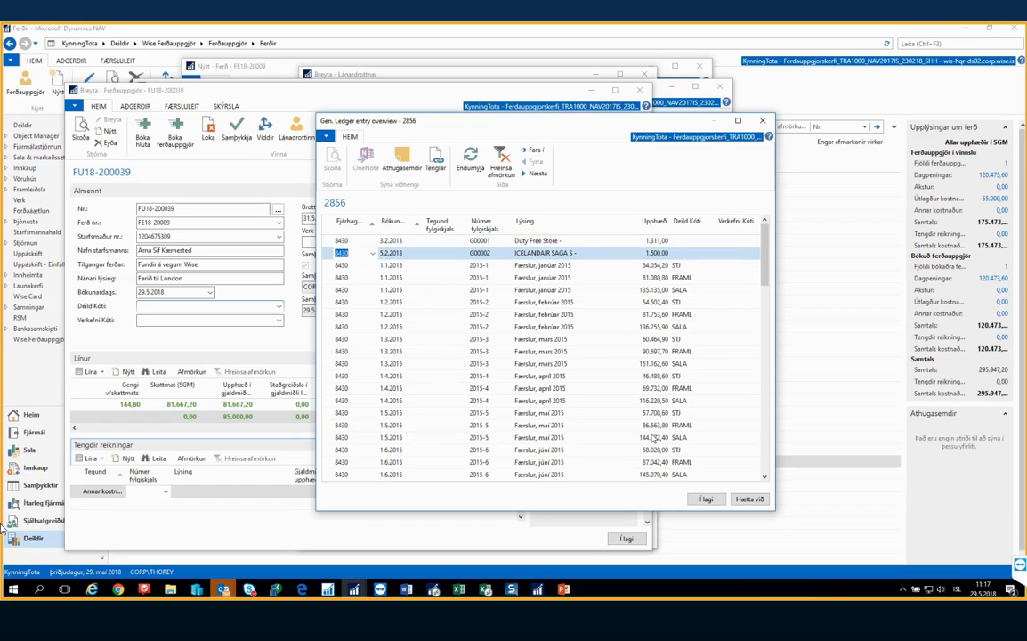
pyautogui.click(706, 499)
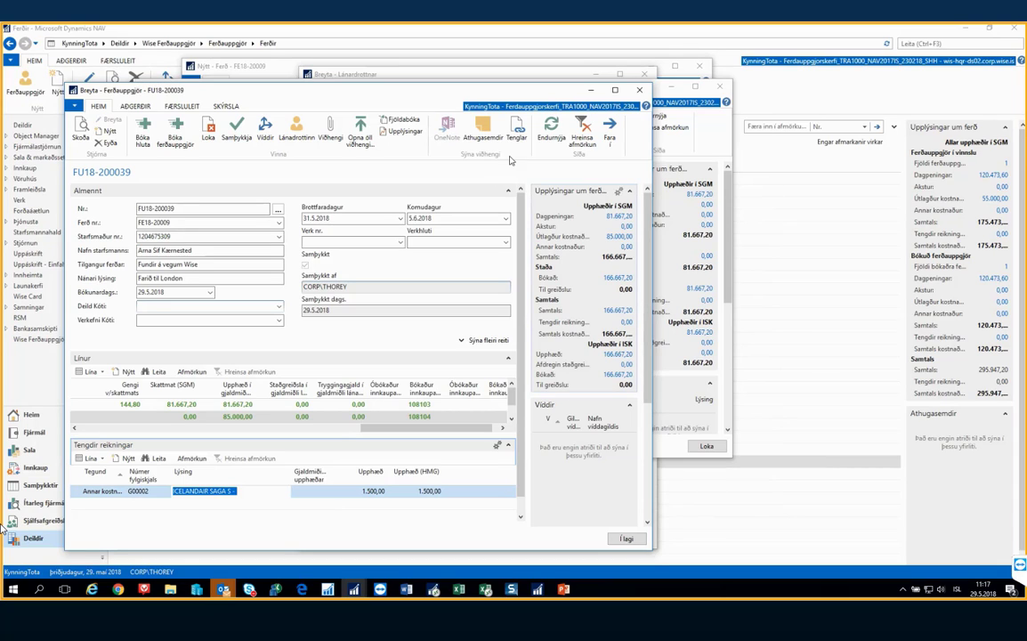
pyautogui.click(552, 130)
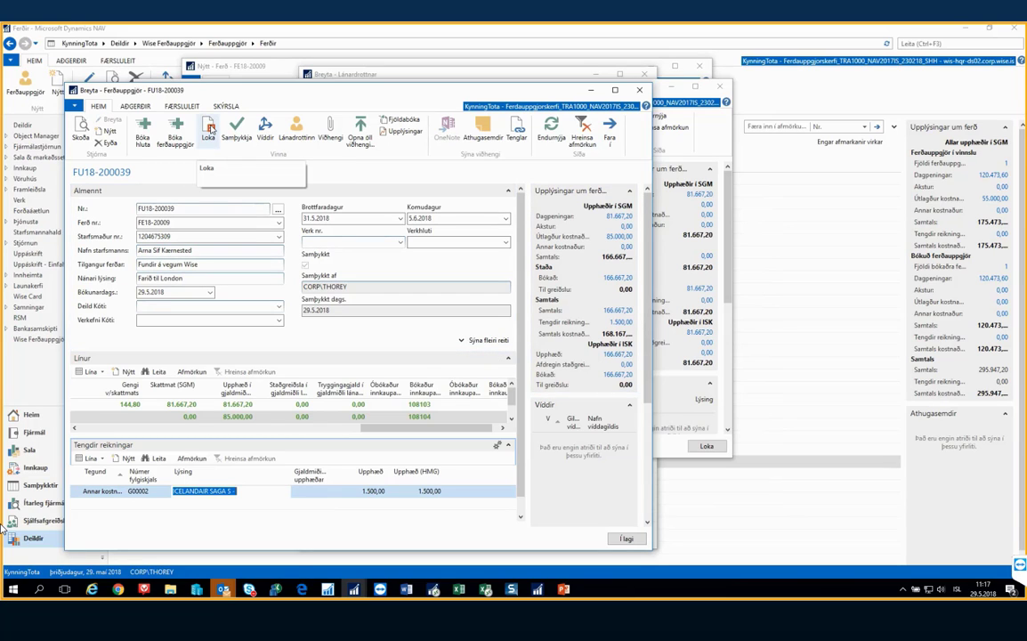
# Close (Loka) settlement FU18-200039 with confirmation and exit the remaining settlement, vendor and trip windows to the trips list
pyautogui.click(211, 129)
pyautogui.click(361, 339)
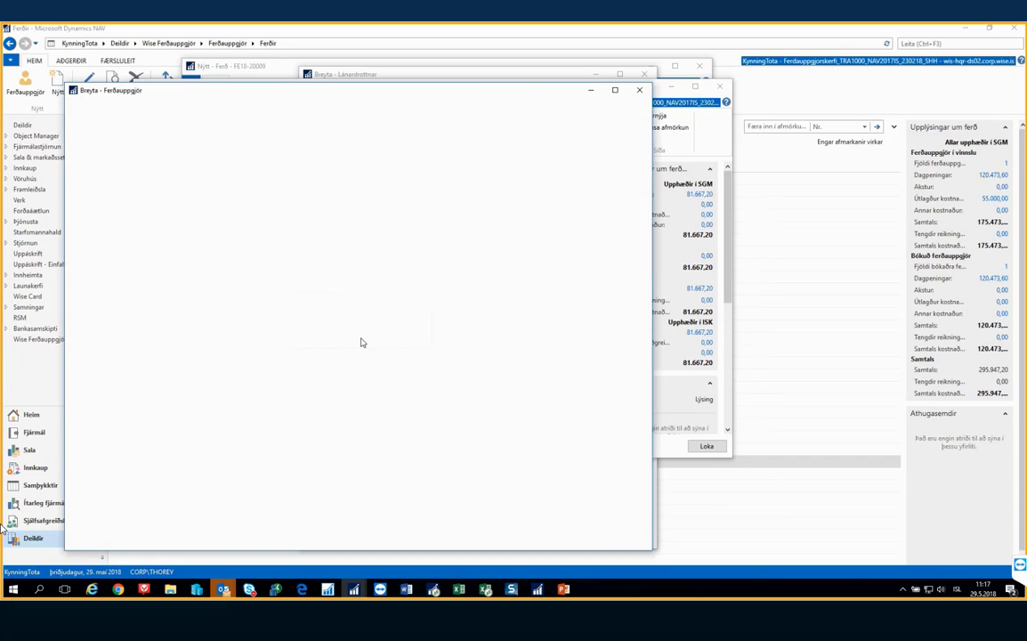
pyautogui.click(720, 86)
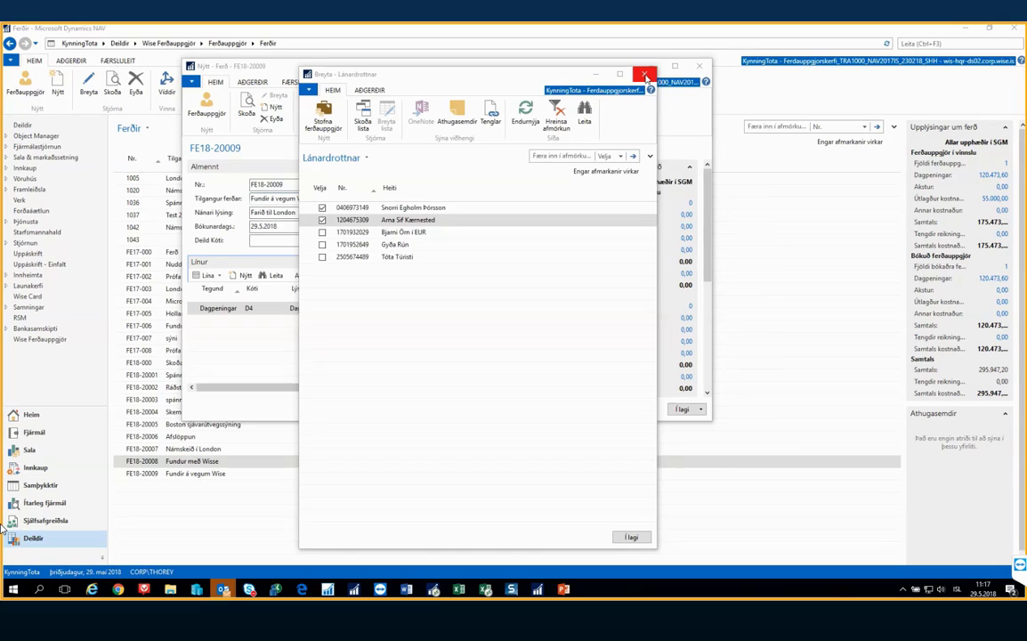
pyautogui.click(645, 76)
pyautogui.click(699, 66)
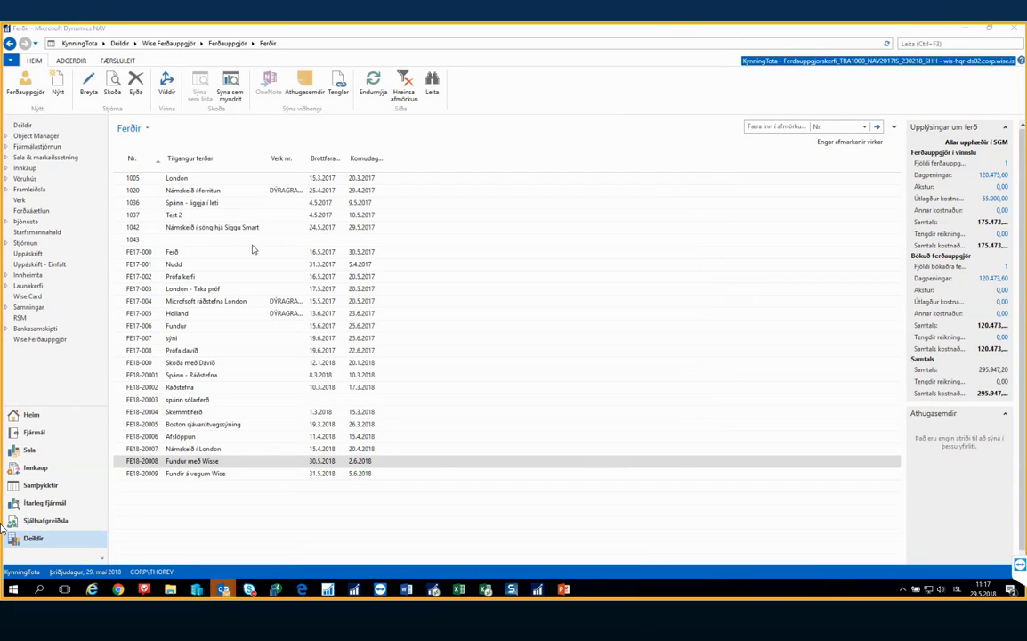
# View the card of trip FE18-20009 and review its posted settlement, related invoice and total cost figures
pyautogui.click(182, 477)
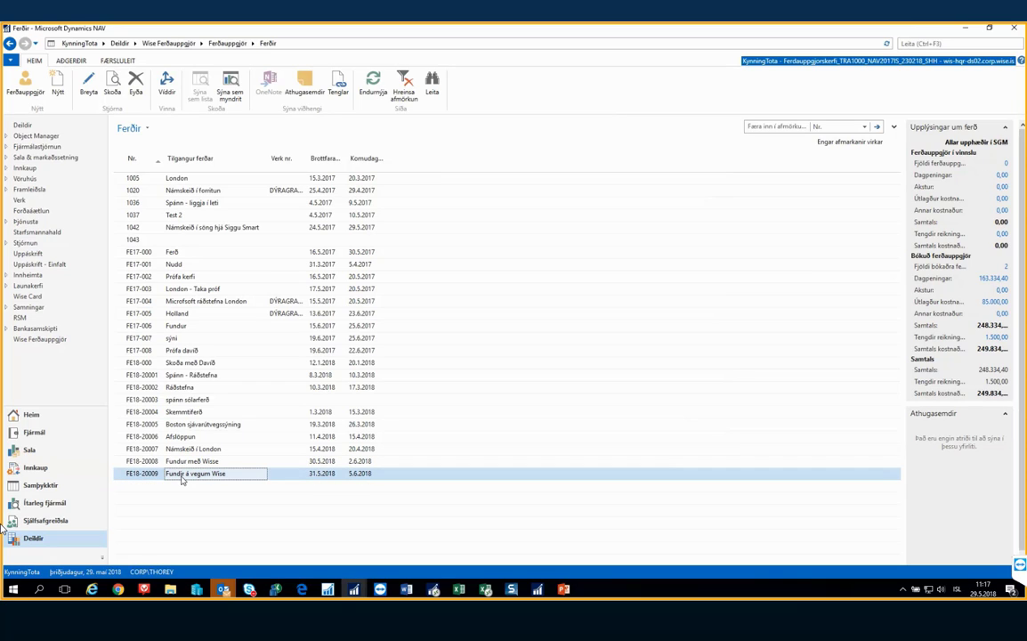
pyautogui.click(112, 85)
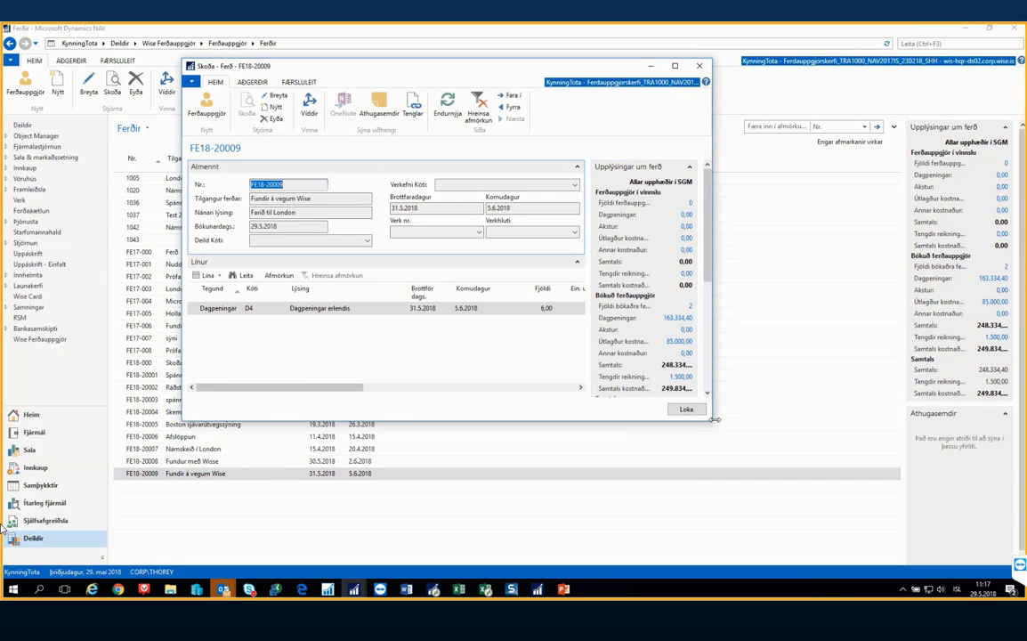
pyautogui.moveTo(713, 421); pyautogui.dragTo(745, 470)
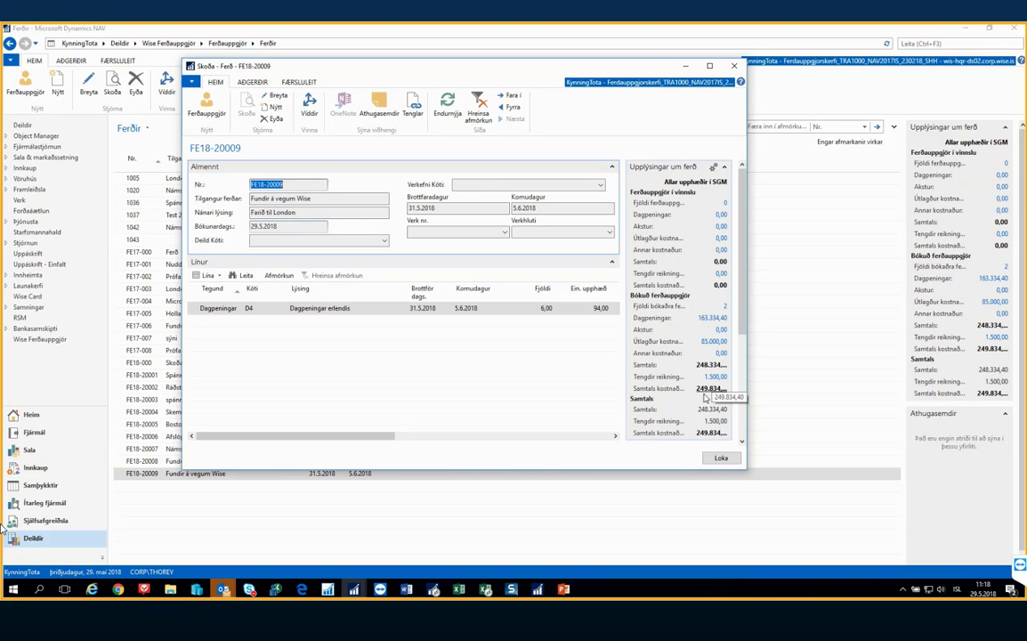
pyautogui.click(721, 457)
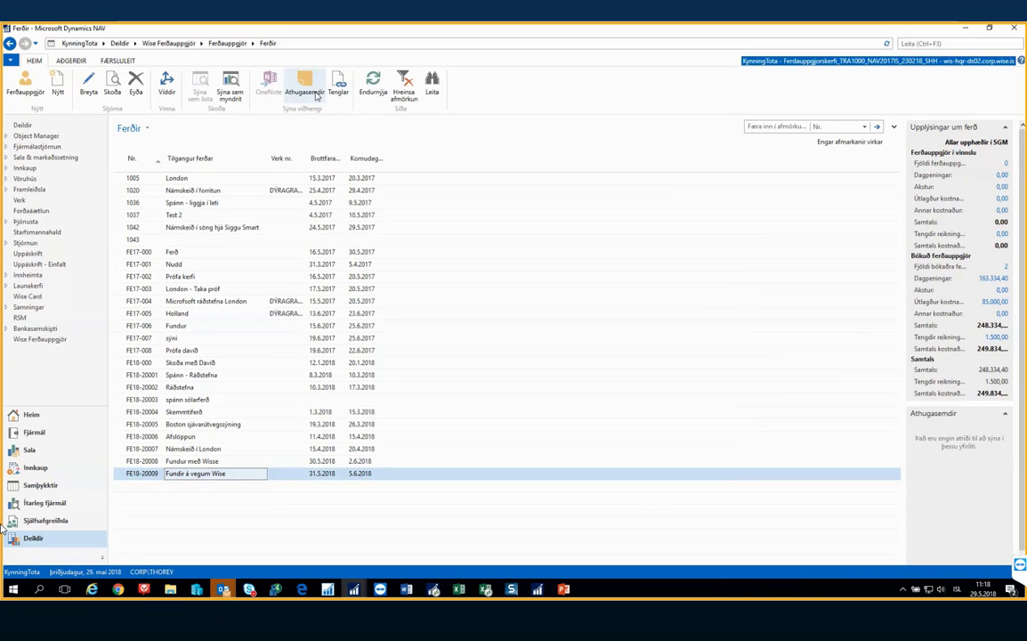
# Start a new settlement from the Ferðauppgjör list and look through the available trips without choosing one
pyautogui.click(229, 47)
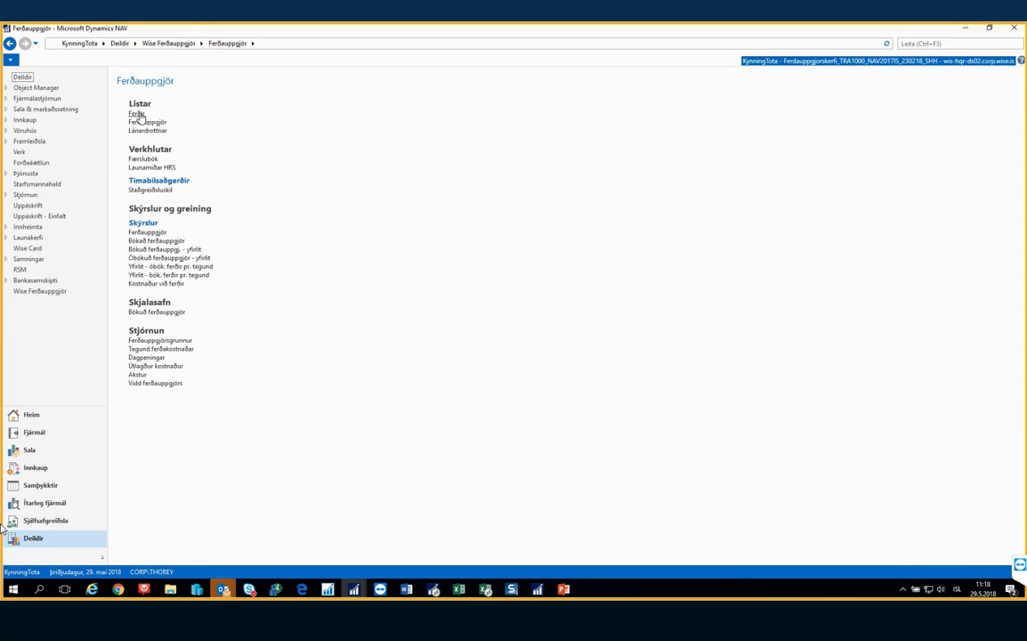
pyautogui.click(145, 123)
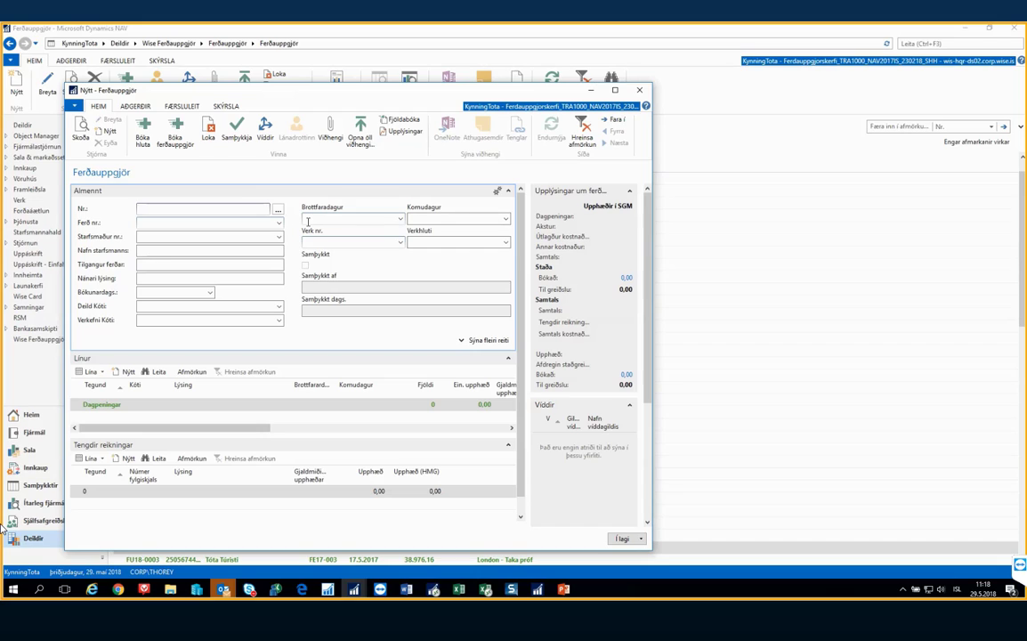
pyautogui.press('Tab')
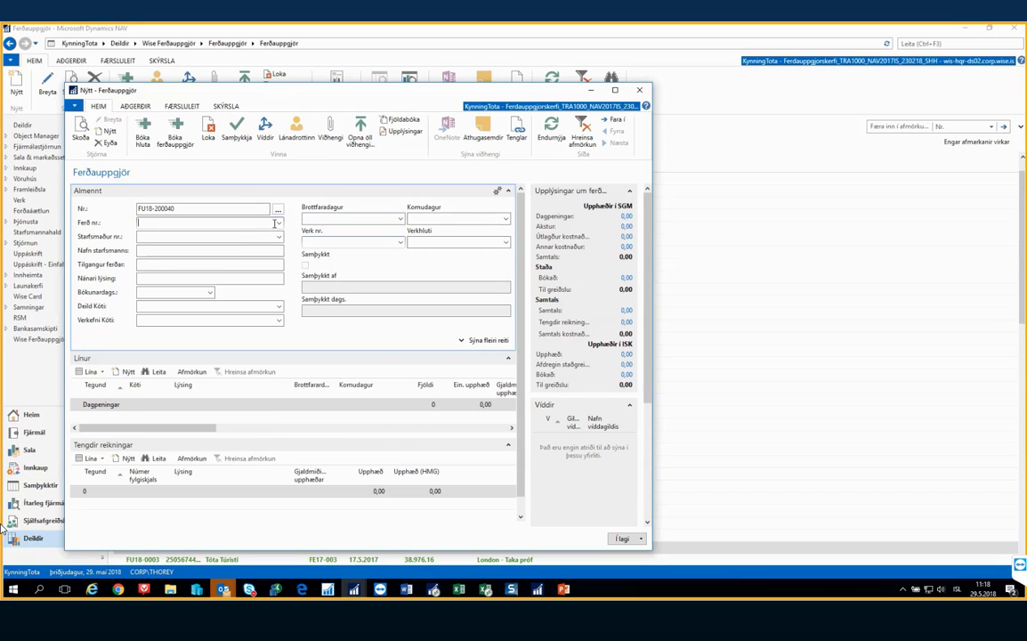
pyautogui.click(279, 222)
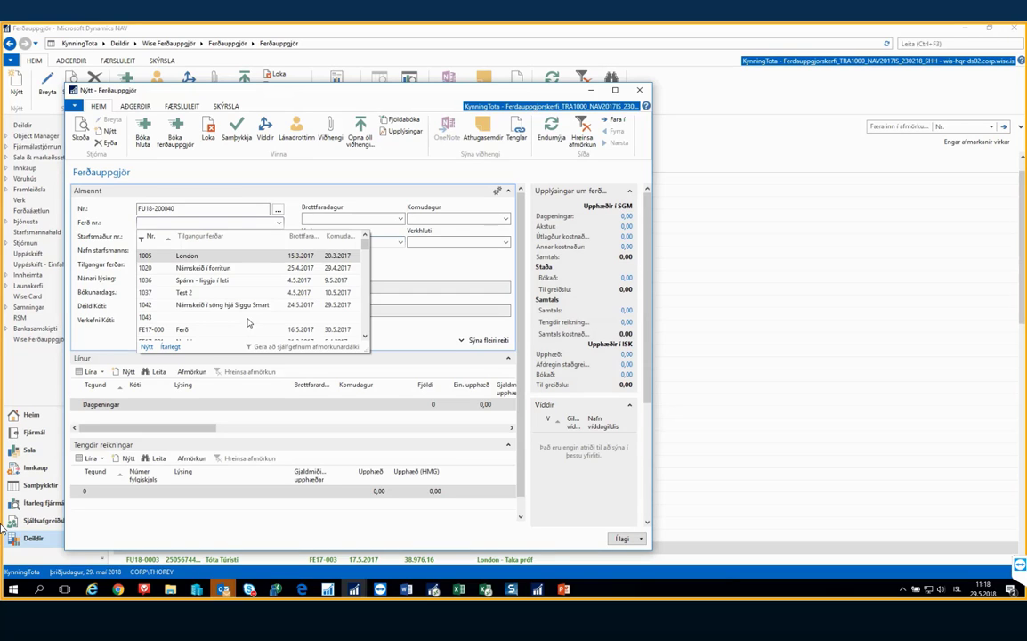
pyautogui.press('Escape')
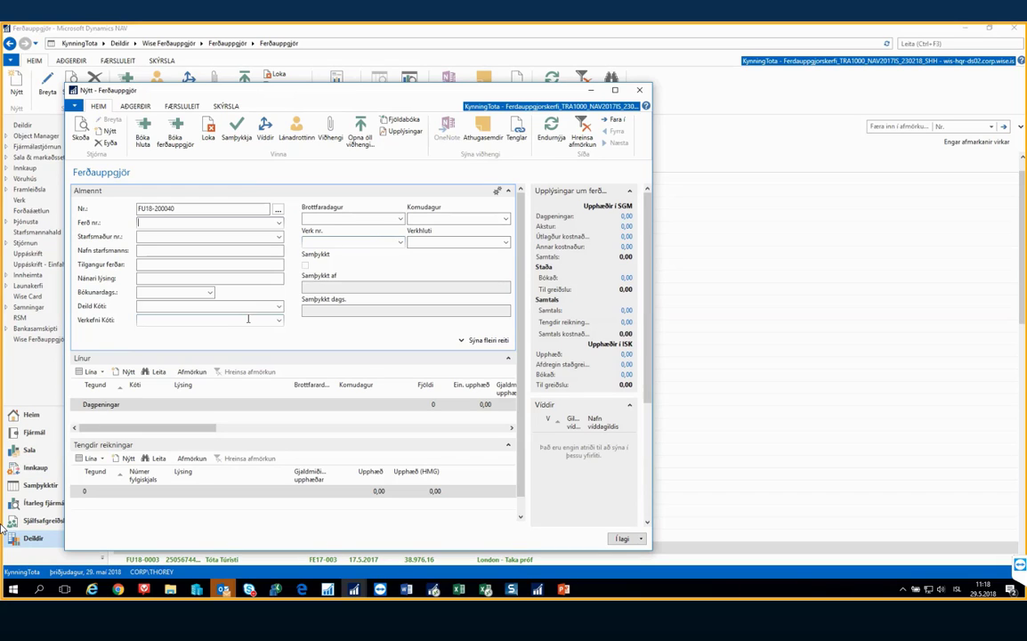
# Leave the new settlement card and open the unsent payments list (Greiðslur - Ósendar) by searching for "greiðslufer"
pyautogui.press('Escape')
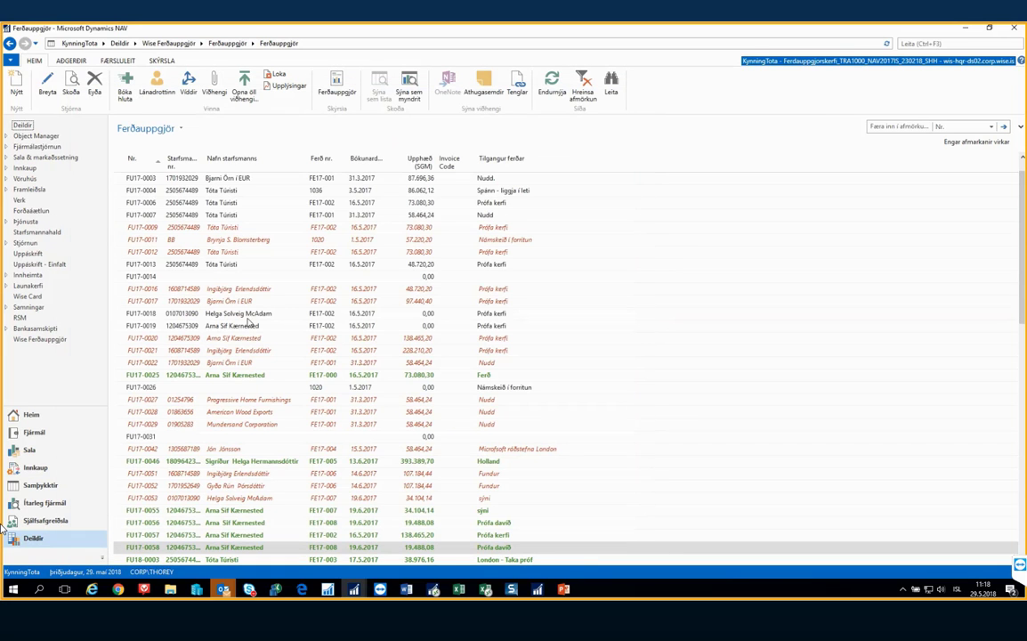
pyautogui.click(925, 43)
pyautogui.write('greiðslu')
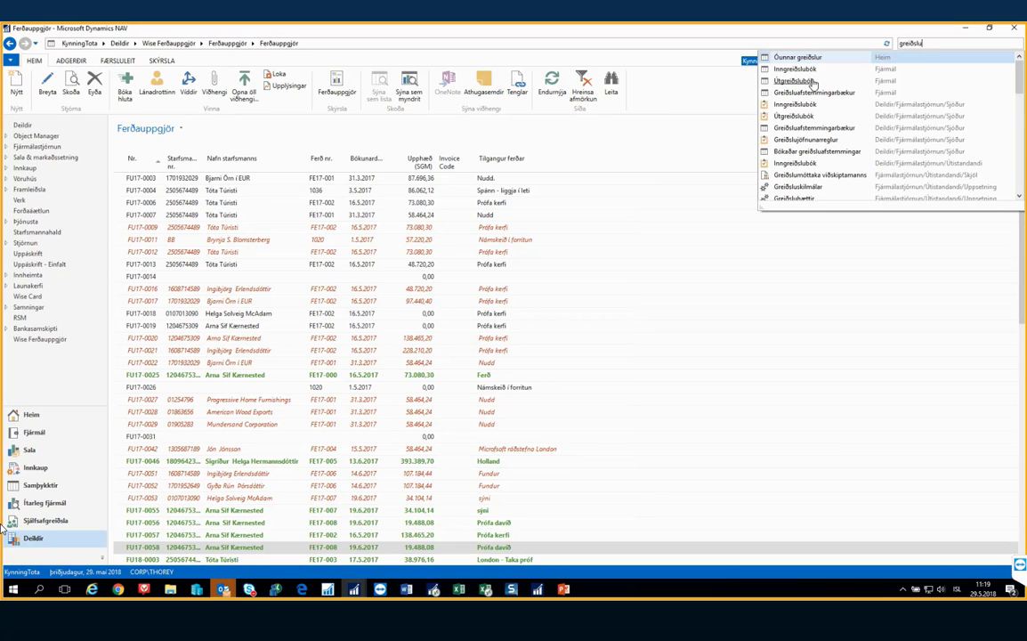
pyautogui.write('fer')
pyautogui.click(781, 61)
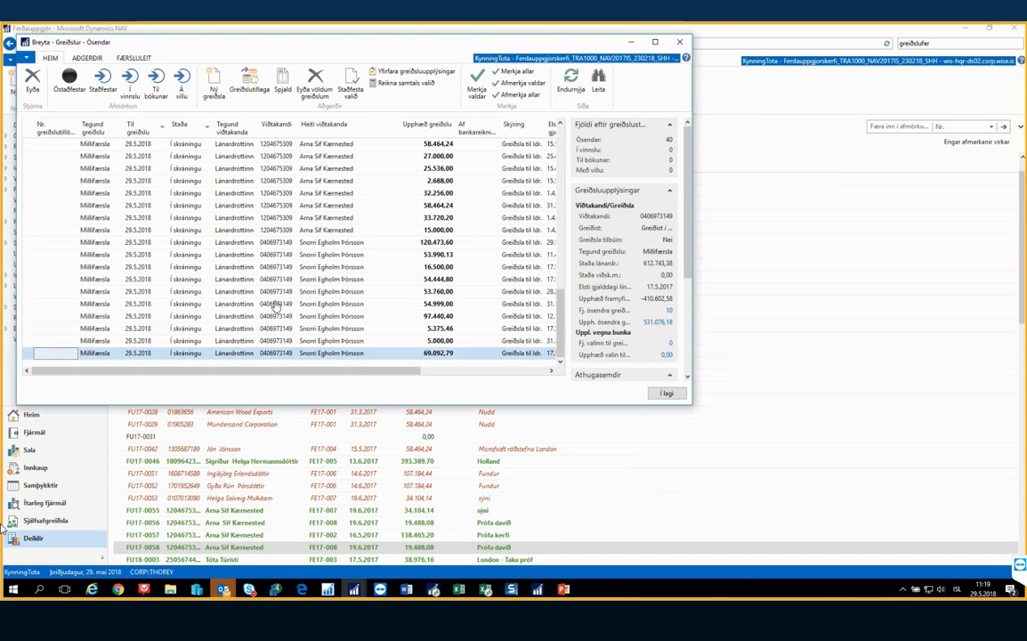
# Select all existing lines in the unsent payments list and delete them with confirmation
pyautogui.click(27, 116)
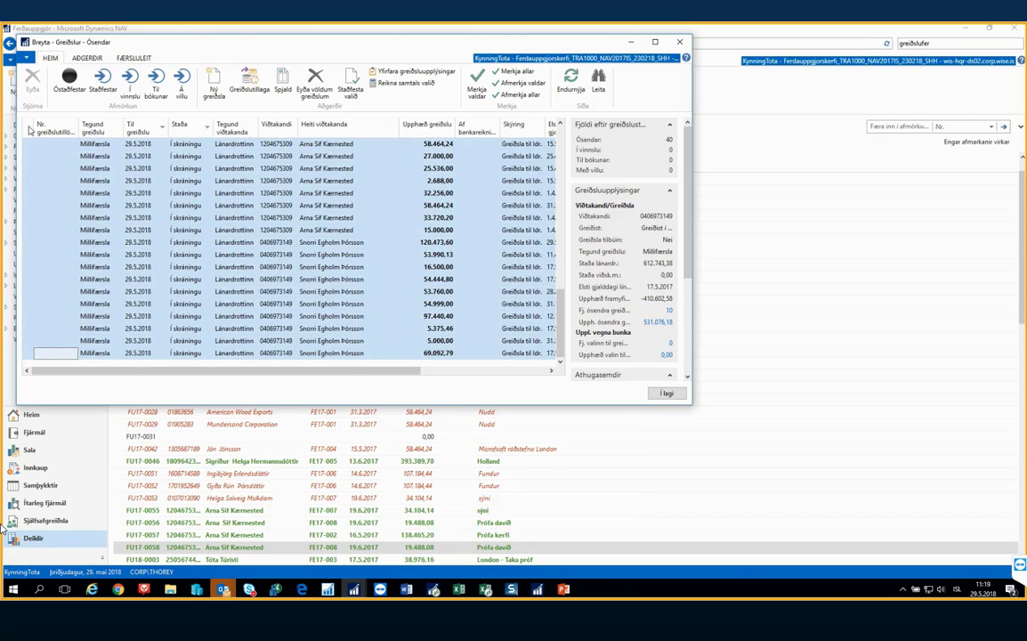
pyautogui.click(311, 82)
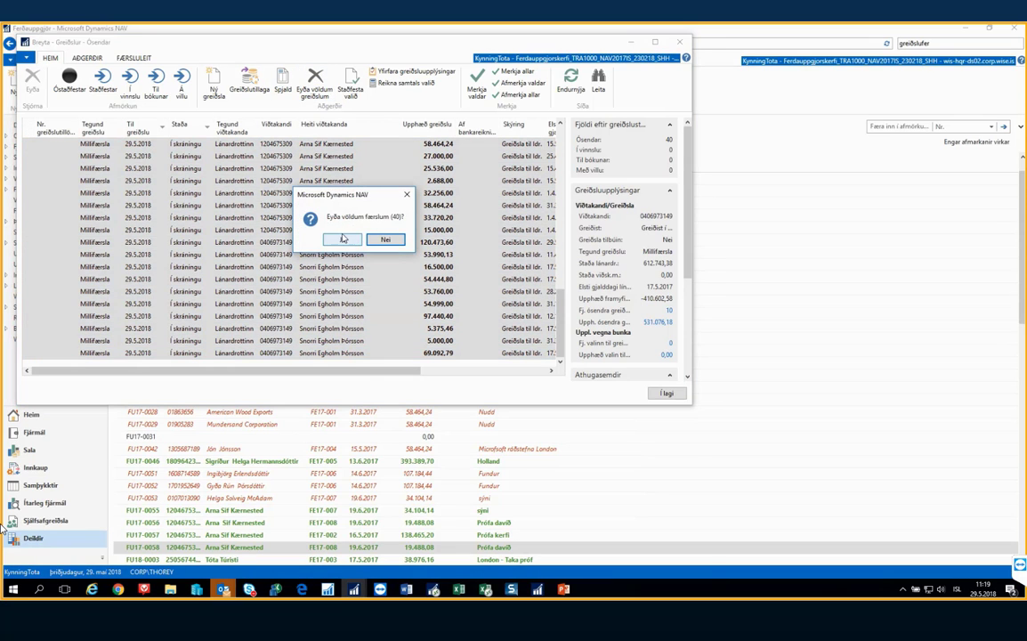
pyautogui.click(340, 241)
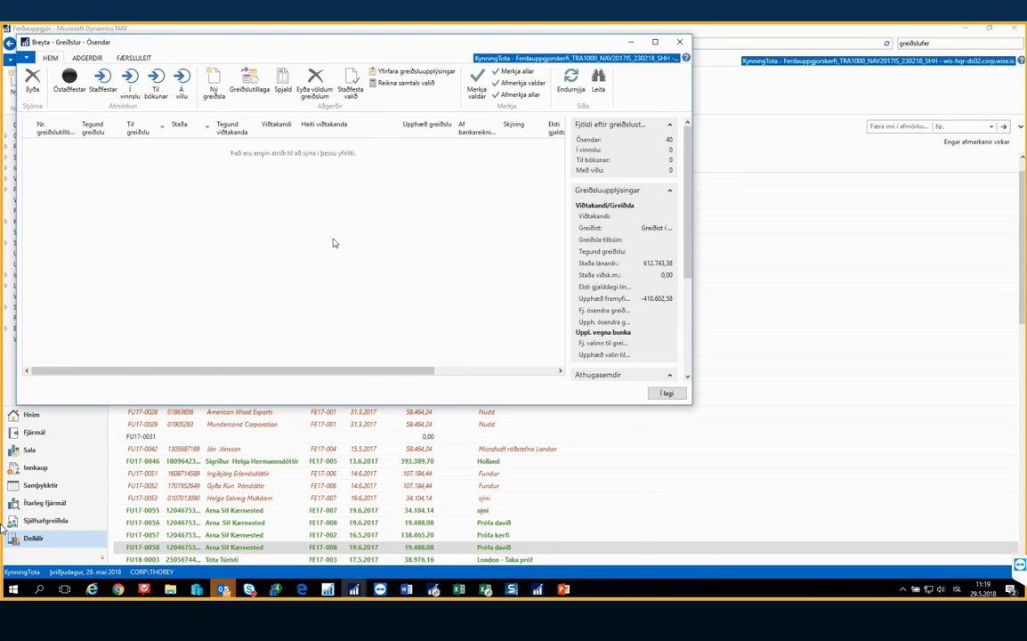
# Start a vendor payment proposal (Greiðslutillaga) with last payment date 30.6.2018 and enable the option to skip "mínus" payments
pyautogui.click(244, 92)
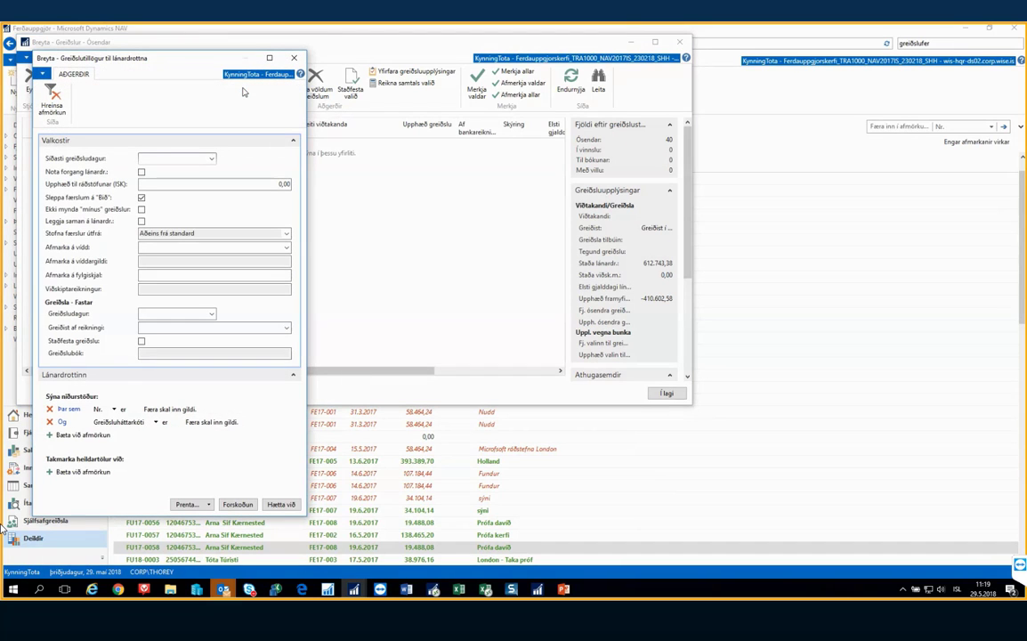
pyautogui.write('3006')
pyautogui.press('Tab')
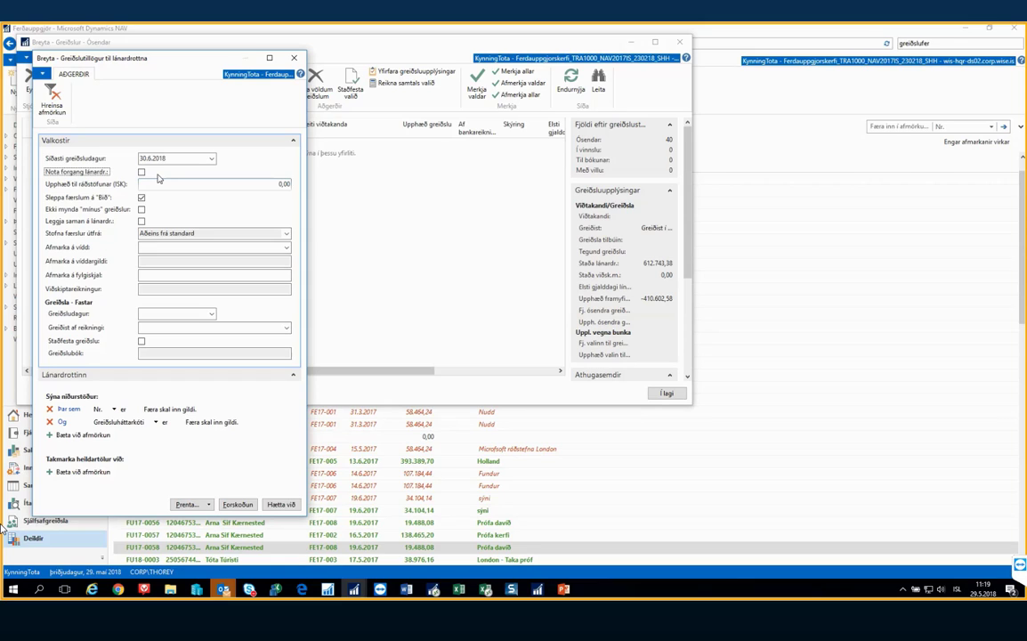
pyautogui.click(143, 211)
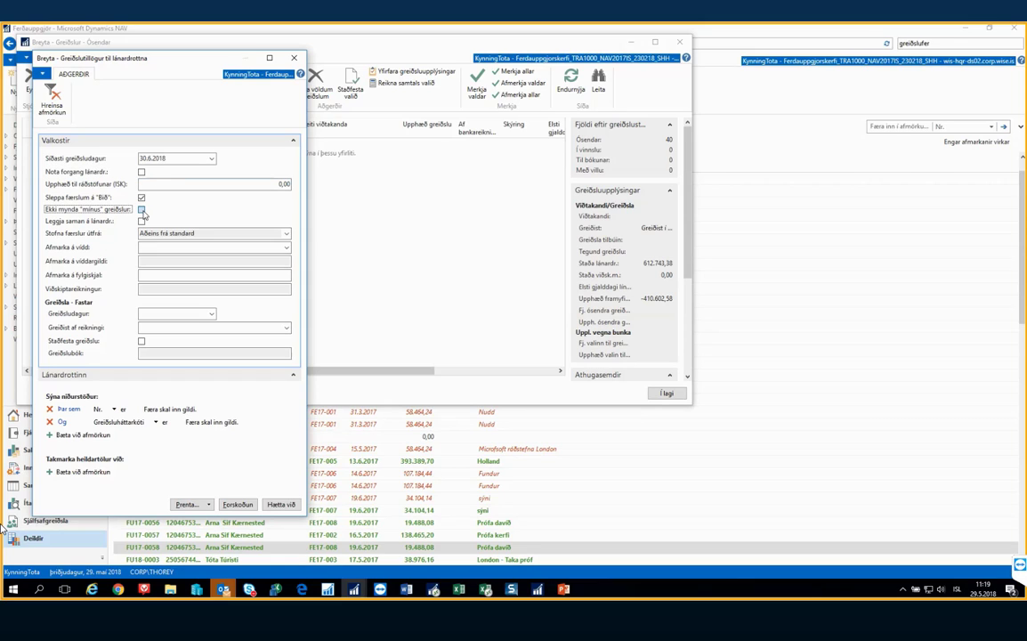
# Filter the payment proposal's vendors by Bókunarflokkur lánardr. with the value STARF
pyautogui.click(157, 428)
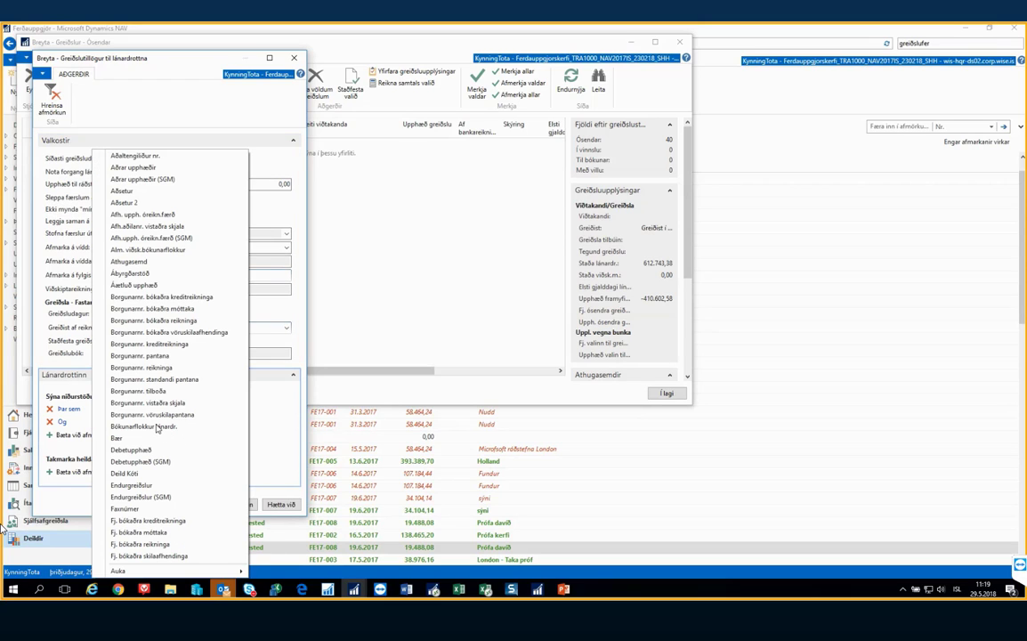
pyautogui.click(158, 428)
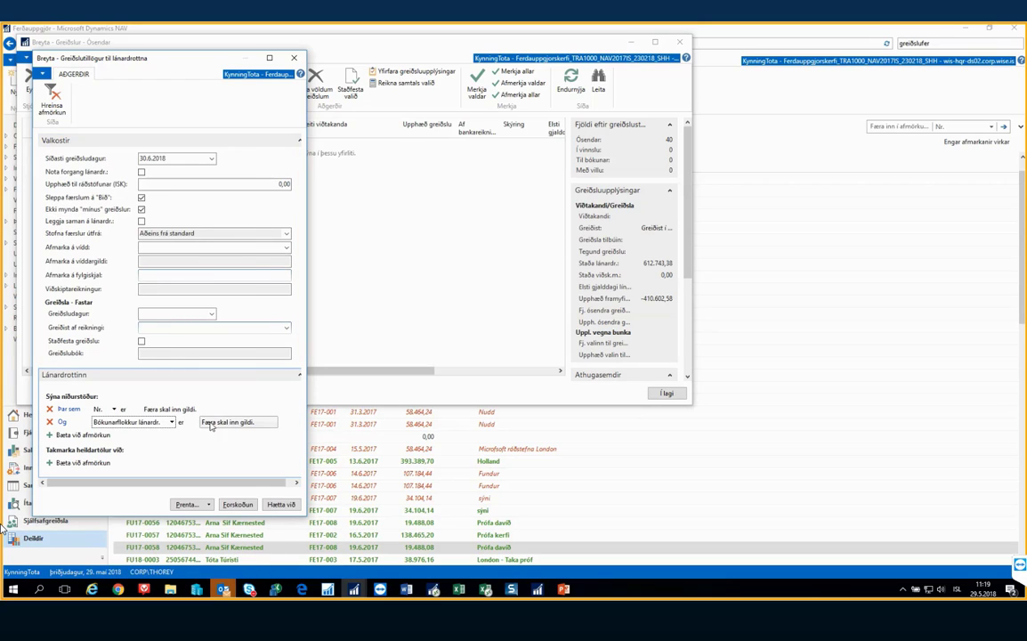
pyautogui.click(272, 424)
pyautogui.click(273, 425)
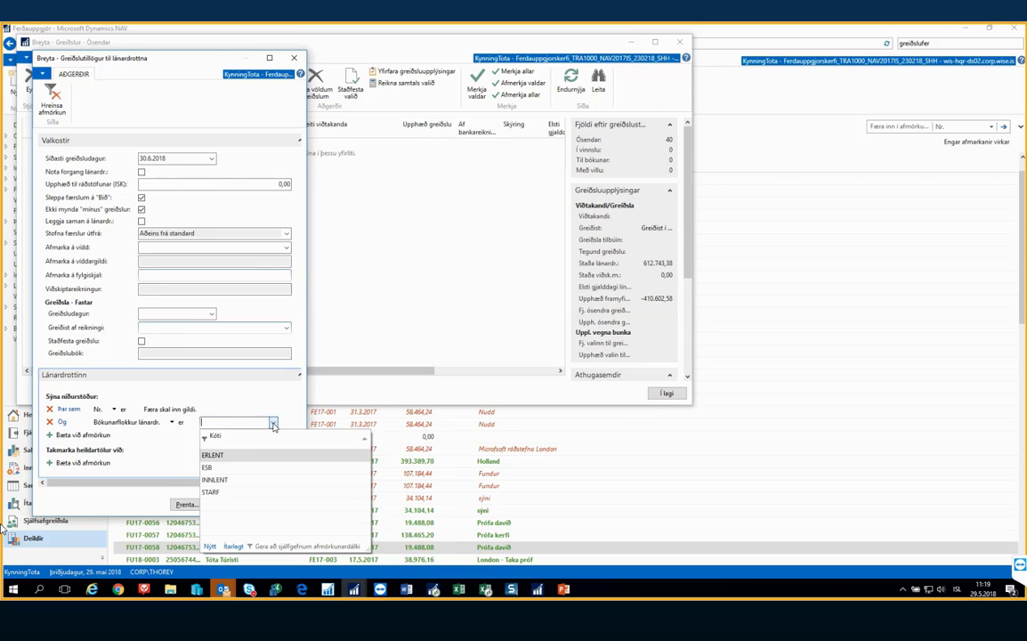
pyautogui.click(207, 492)
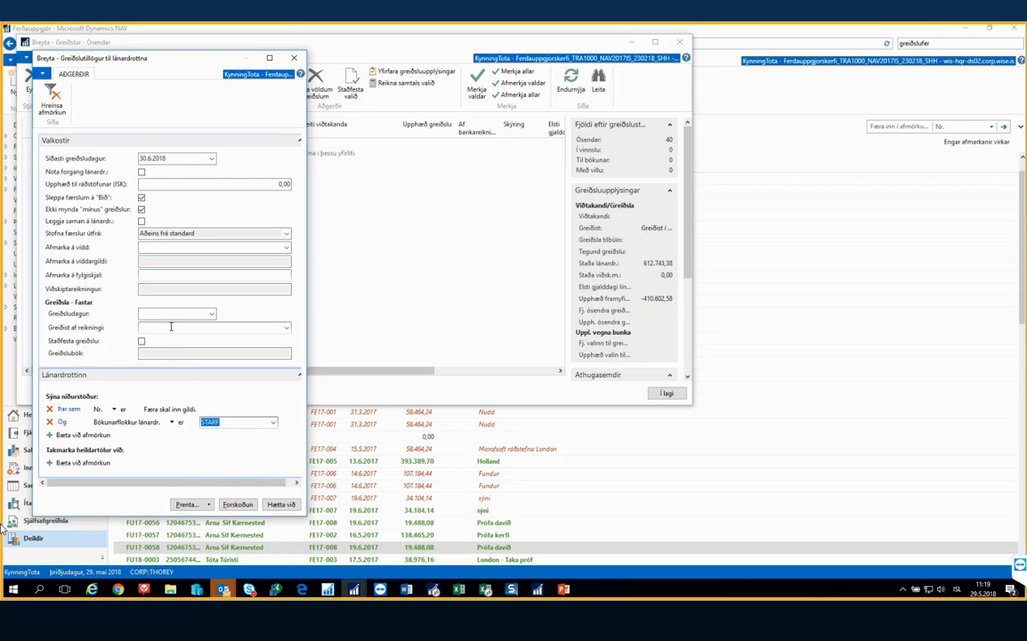
# Set the proposal's Greiðsludagur to 29.5.2018, run it as a preview and close the preview
pyautogui.click(175, 312)
pyautogui.write('d')
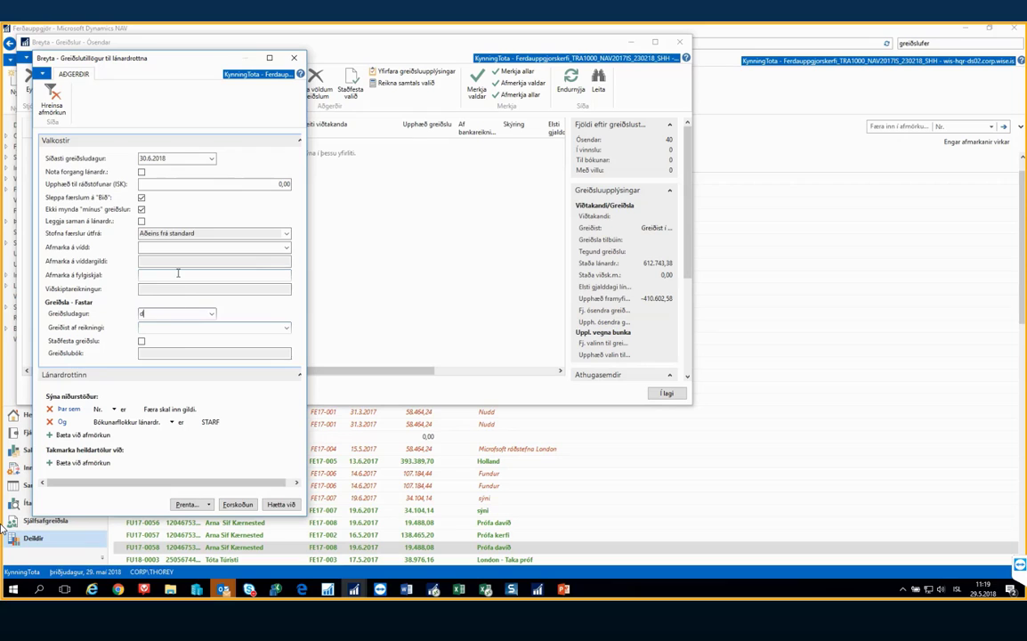
pyautogui.click(173, 274)
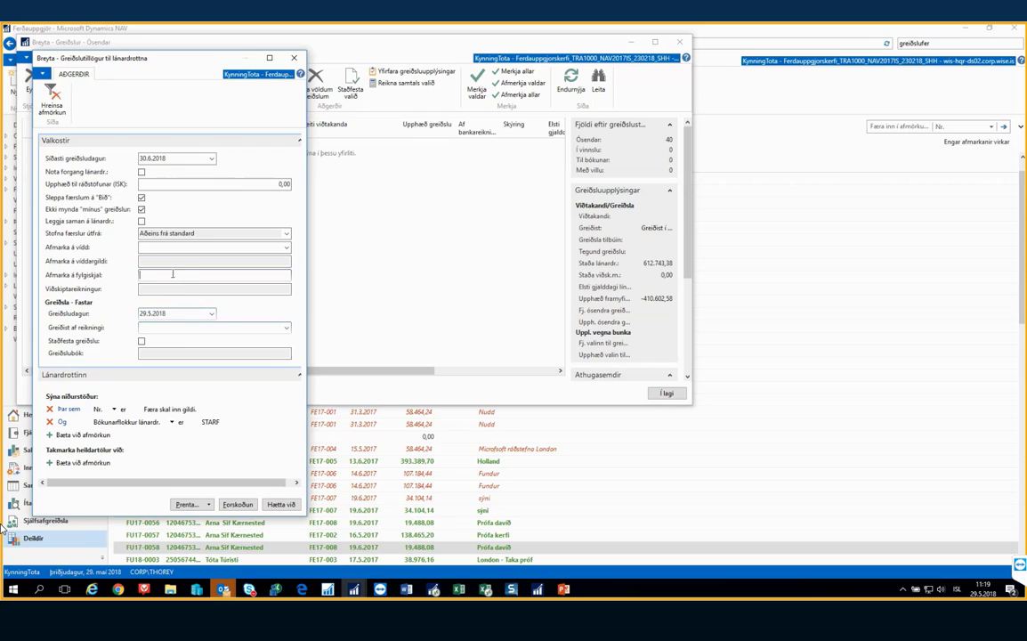
pyautogui.click(237, 503)
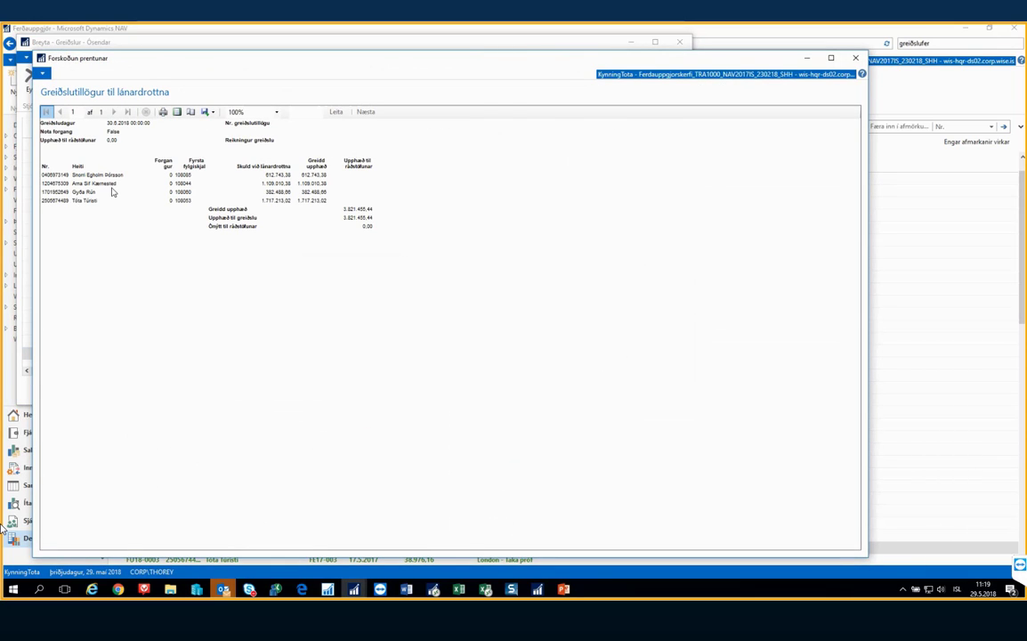
pyautogui.press('Escape')
# Examine the generated payment lines of the employees on the trip, including the daily allowance and expense amounts, and close the payments list
pyautogui.scroll(7, 236, 270)
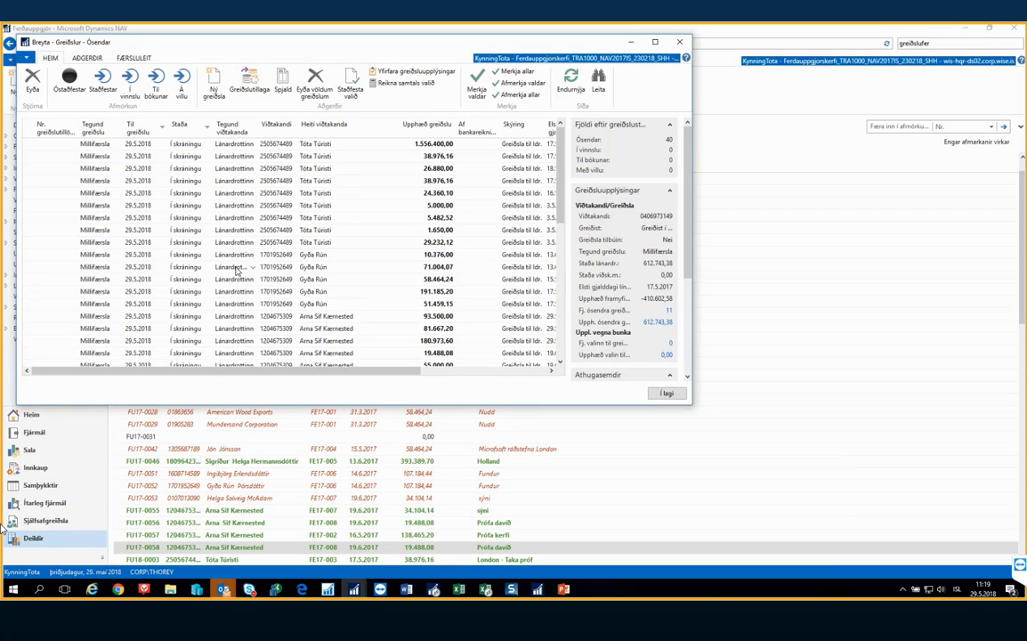
pyautogui.scroll(-2, 236, 271)
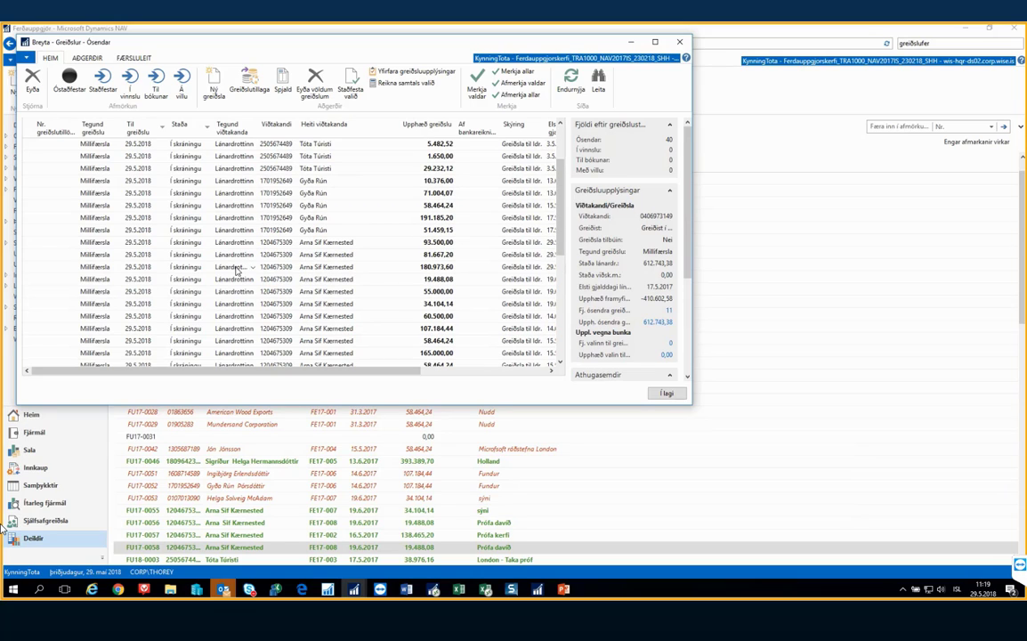
pyautogui.click(57, 242)
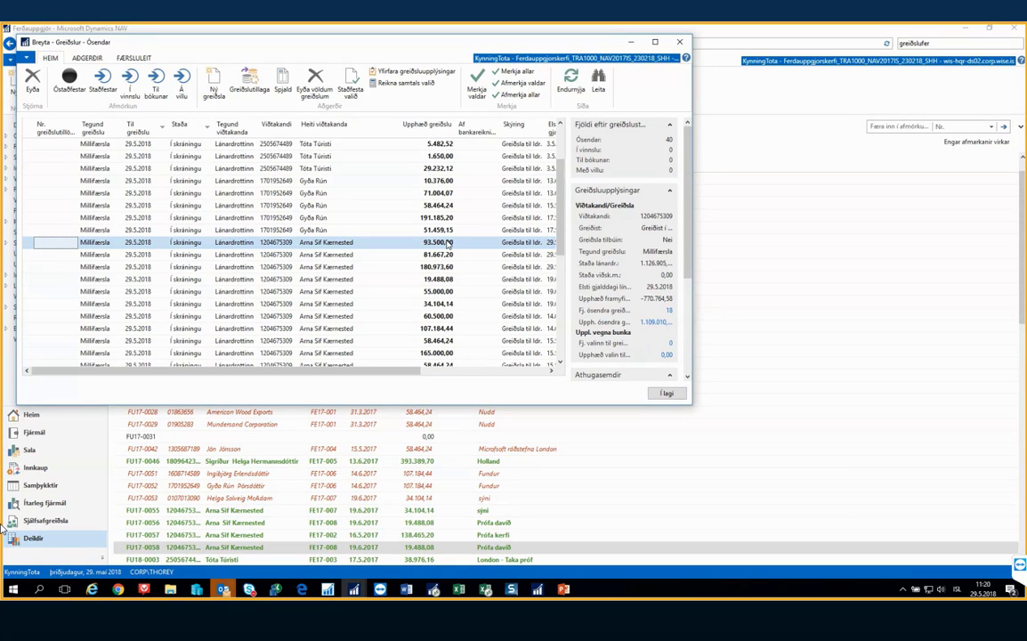
pyautogui.scroll(-1, 419, 256)
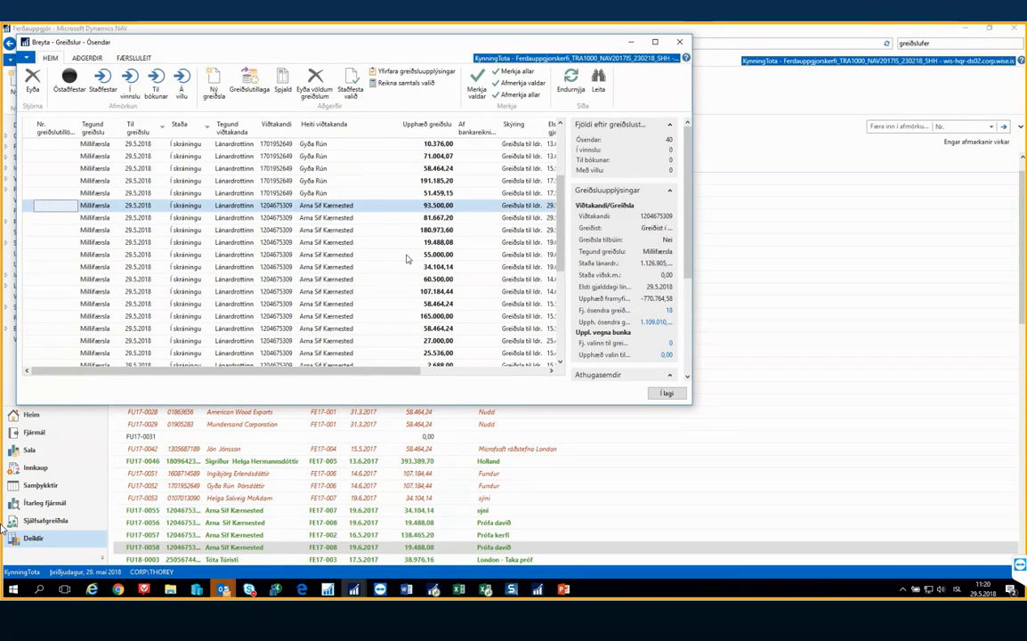
pyautogui.keyDown('shift'); pyautogui.click(27, 219); pyautogui.keyUp('shift')
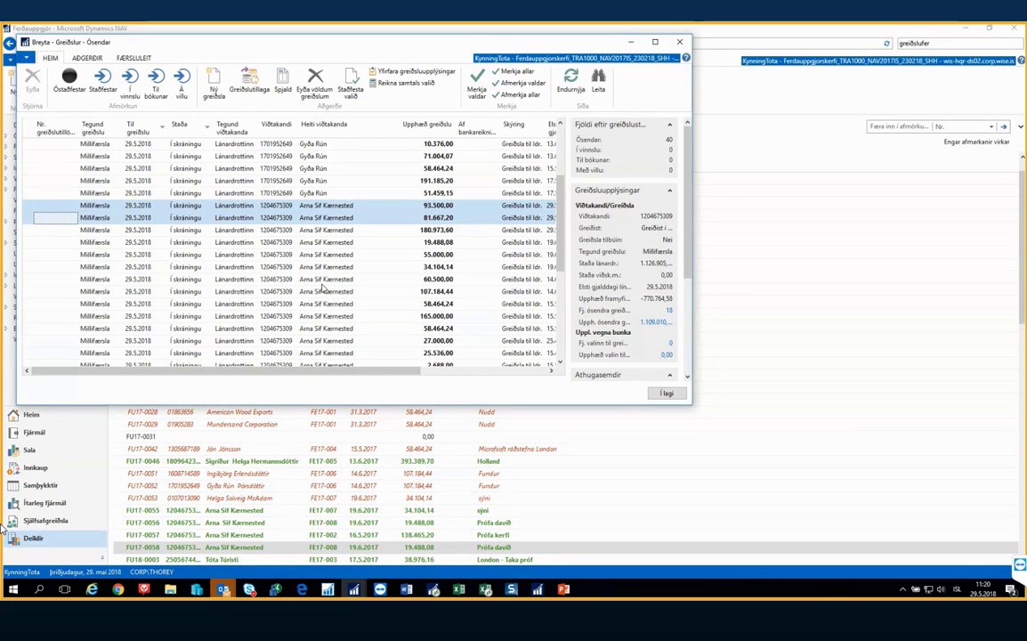
pyautogui.scroll(1, 324, 288)
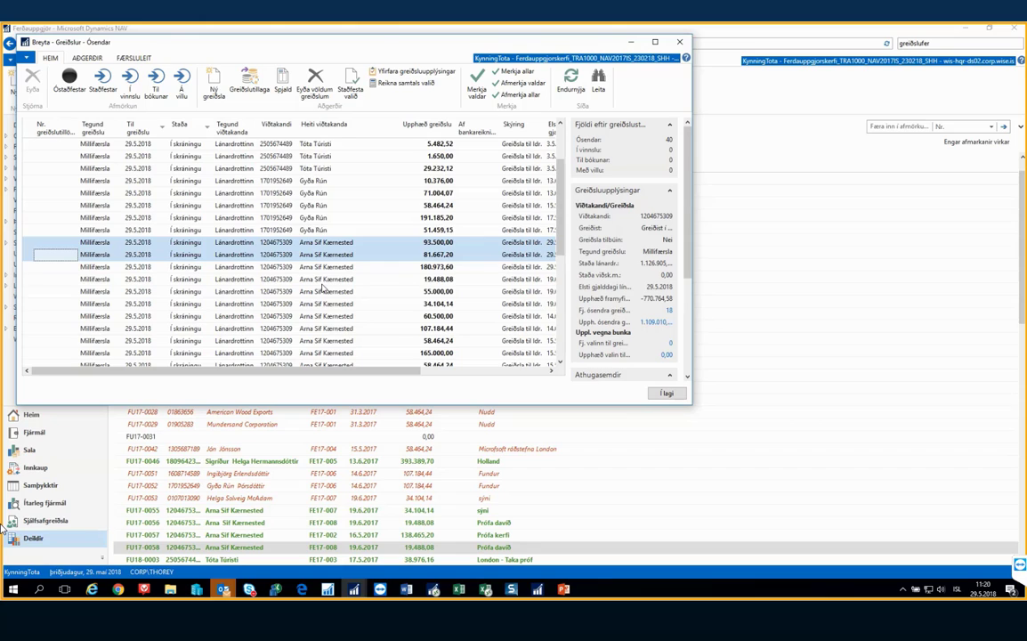
pyautogui.scroll(-6, 324, 288)
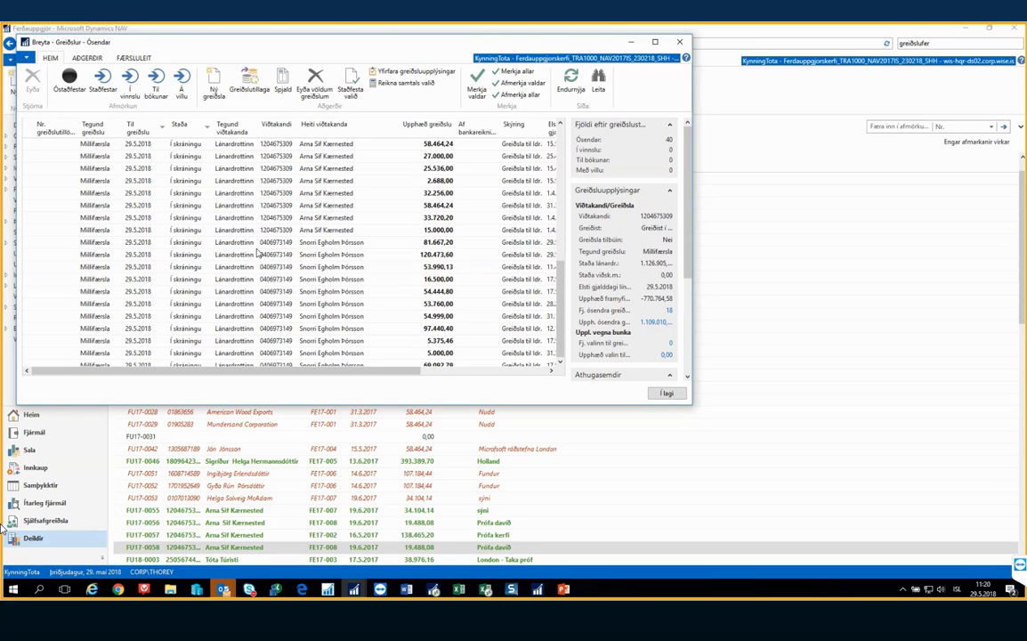
pyautogui.click(64, 257)
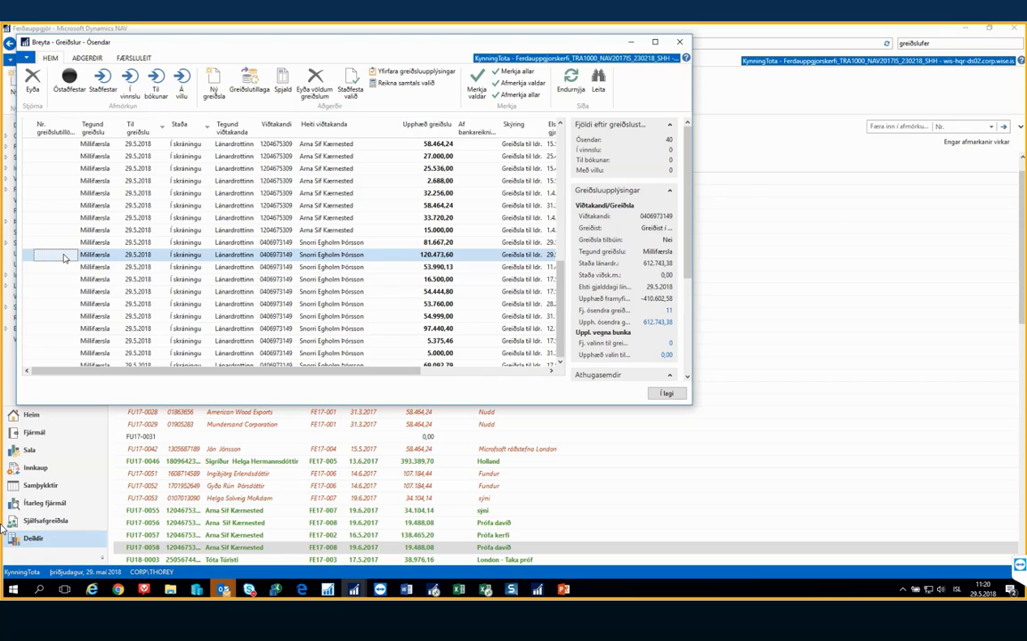
pyautogui.click(680, 42)
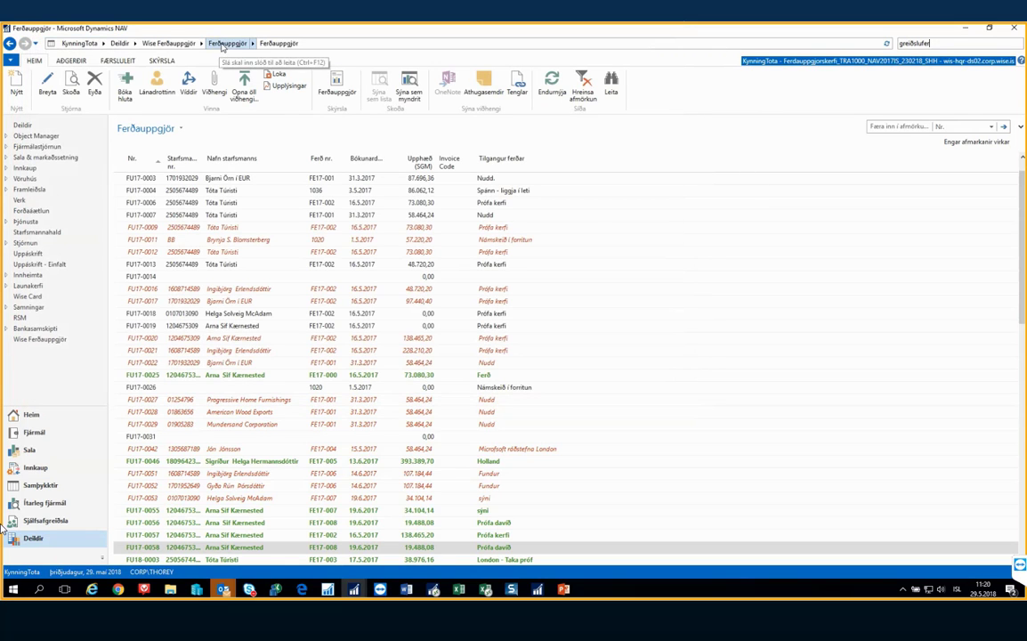
# Go to the Ferðauppgjör department page, view its settlements list and return to the department page
pyautogui.click(222, 43)
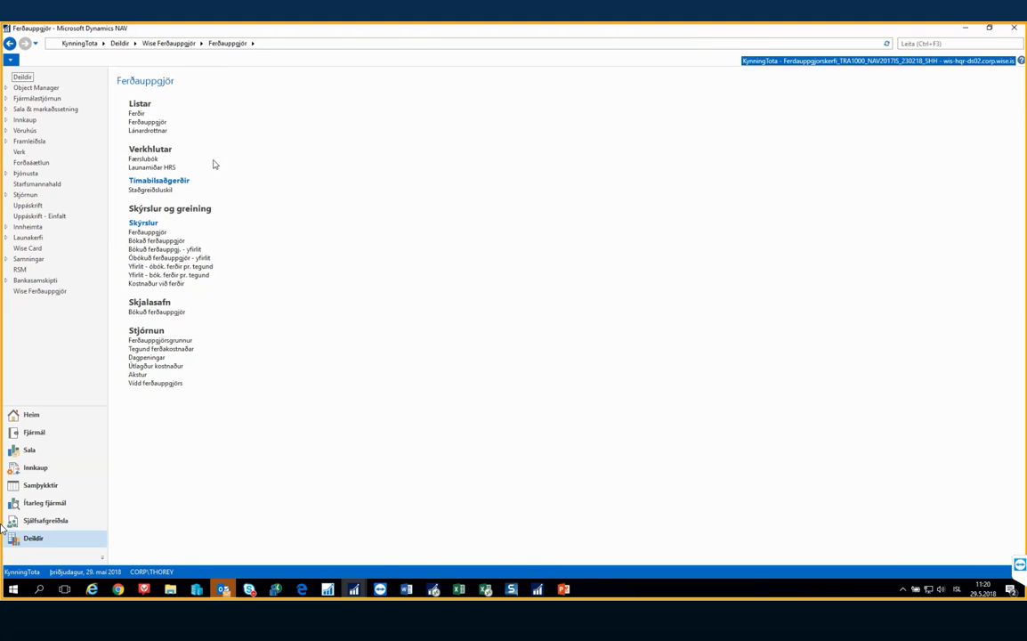
pyautogui.click(147, 121)
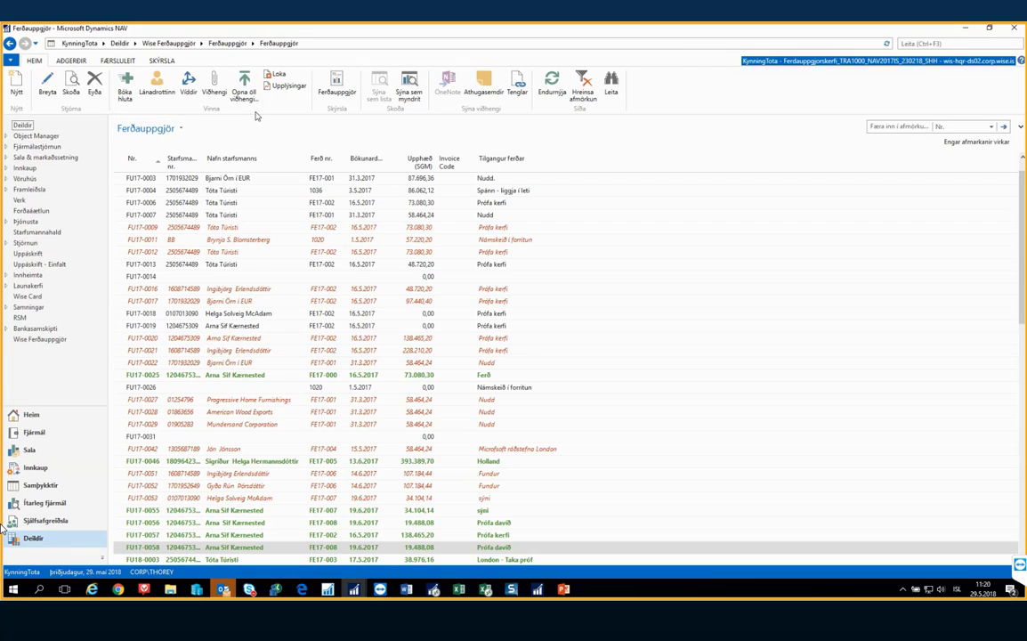
pyautogui.click(227, 42)
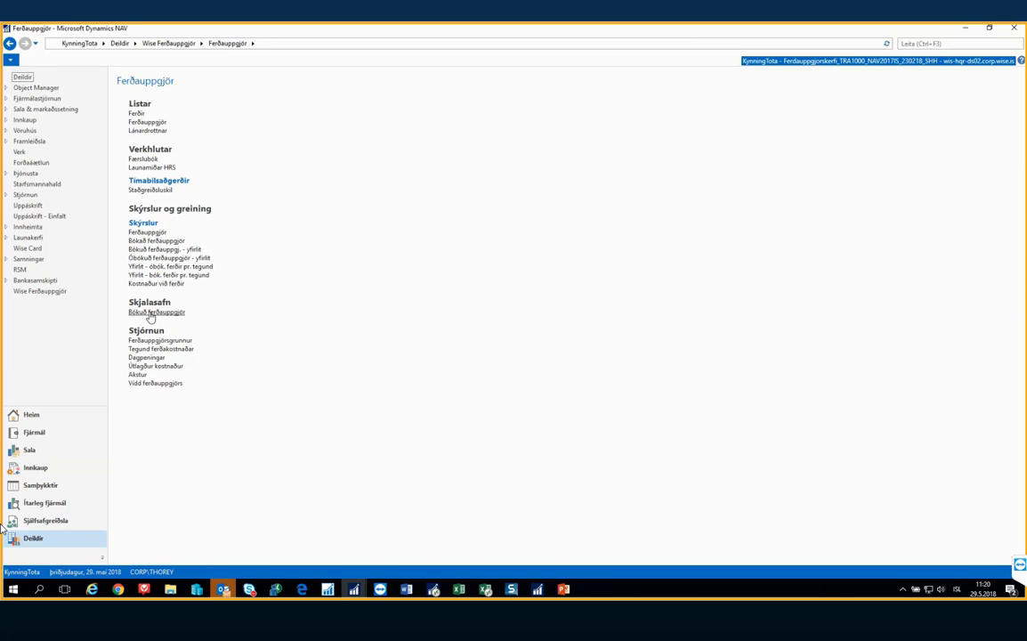
# Preview the Kostnaður við ferðir report filtered to trip FE18-20009, review its costs per employee and close it
pyautogui.click(163, 284)
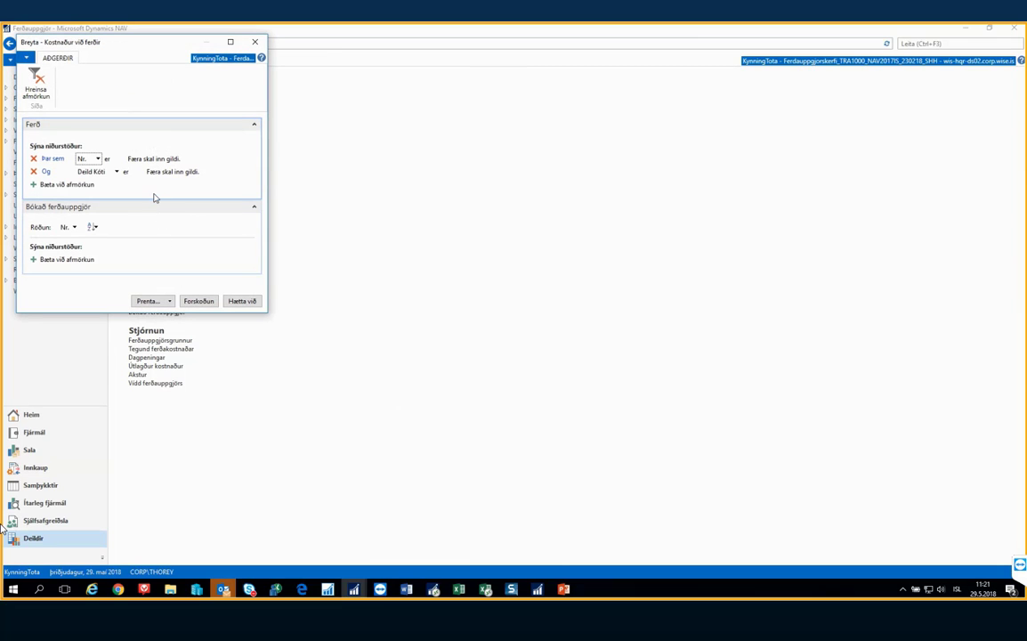
pyautogui.click(160, 159)
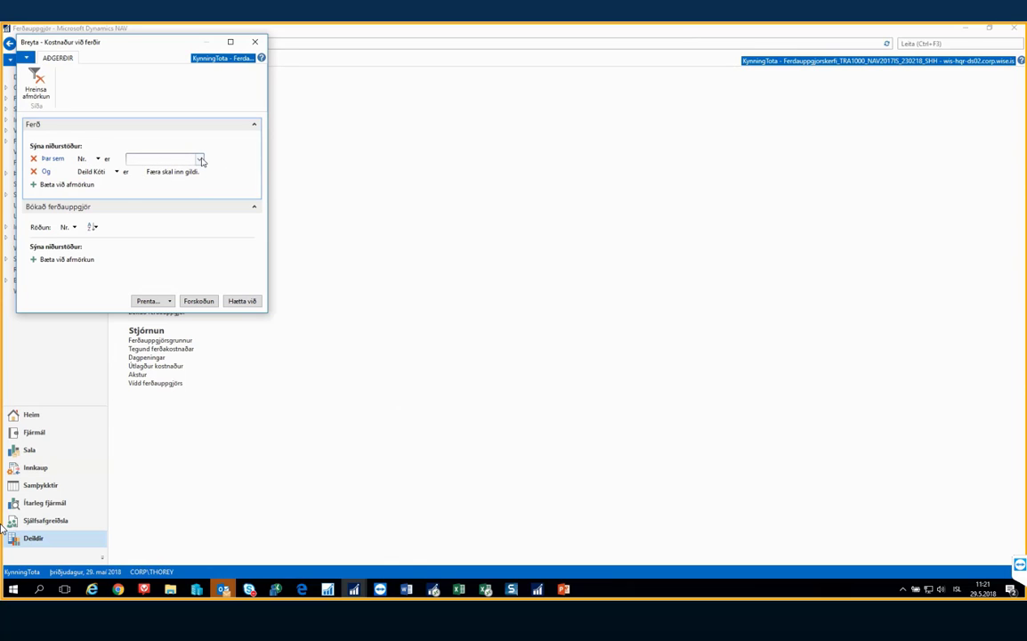
pyautogui.click(202, 161)
pyautogui.scroll(-5, 163, 192)
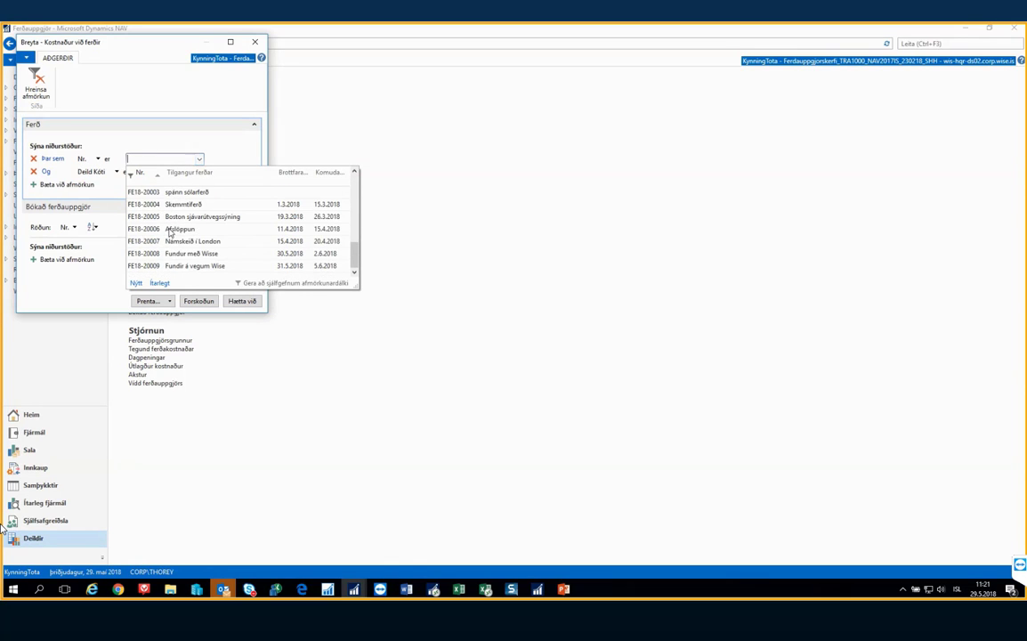
pyautogui.click(142, 265)
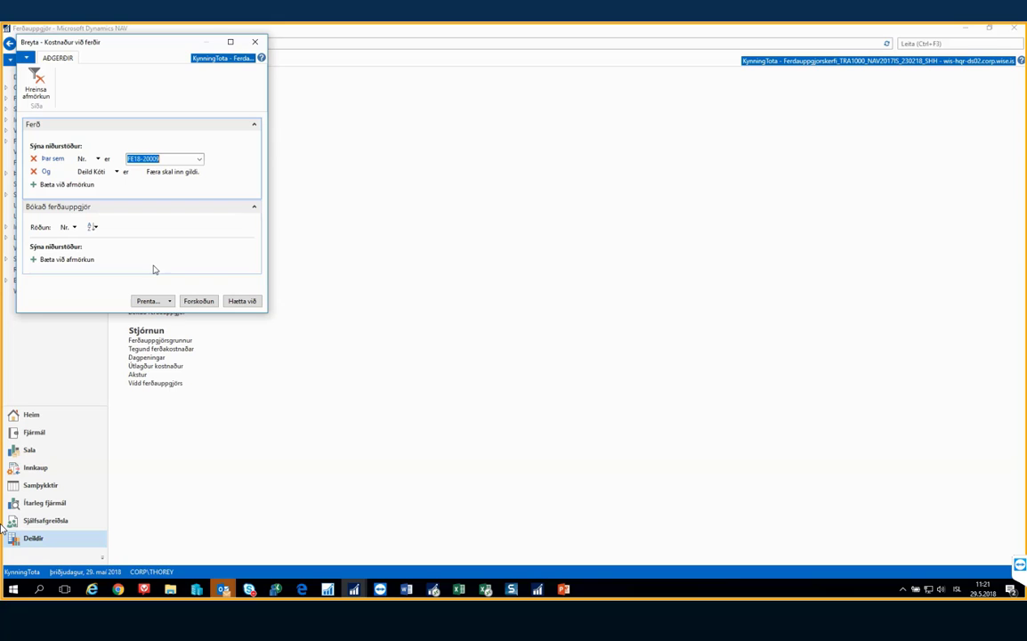
pyautogui.click(198, 300)
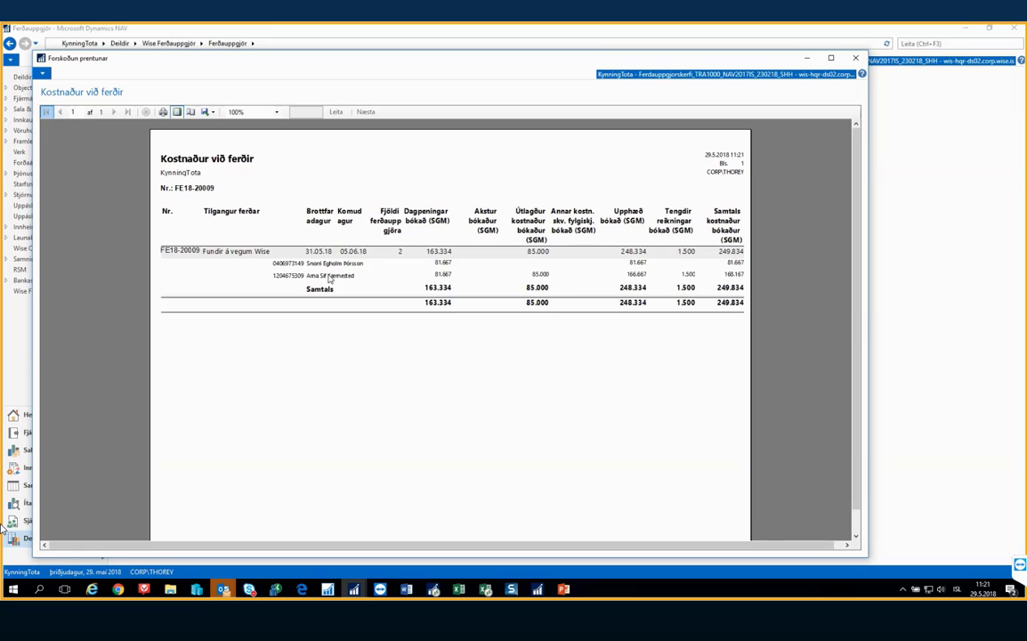
pyautogui.press('Escape')
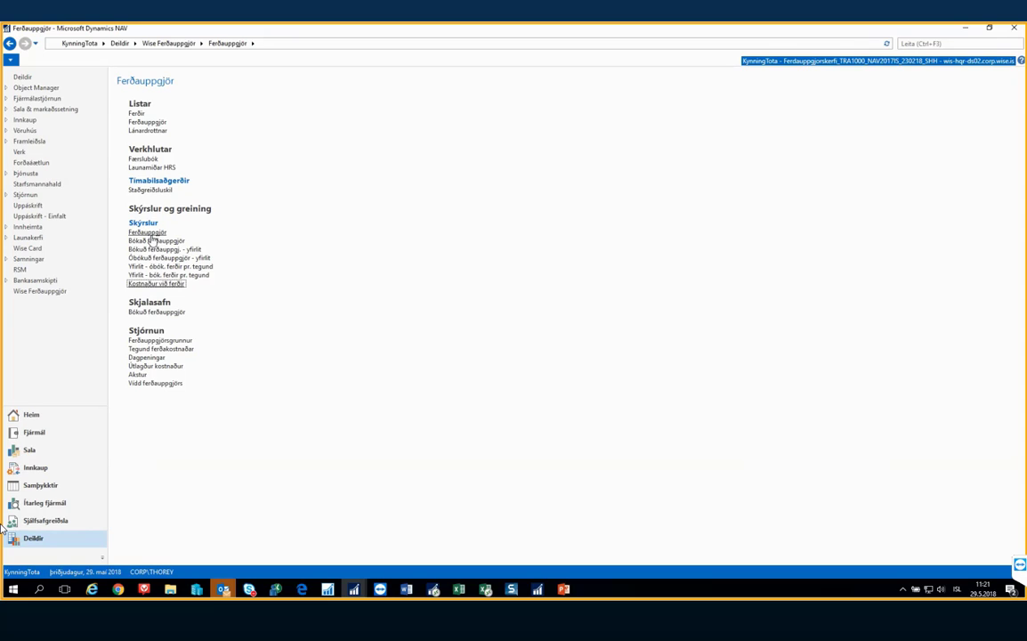
# Open the Yfirlit - bók. ferðir pr. tegund report and filter its Tegund to Dagpeningar
pyautogui.click(197, 276)
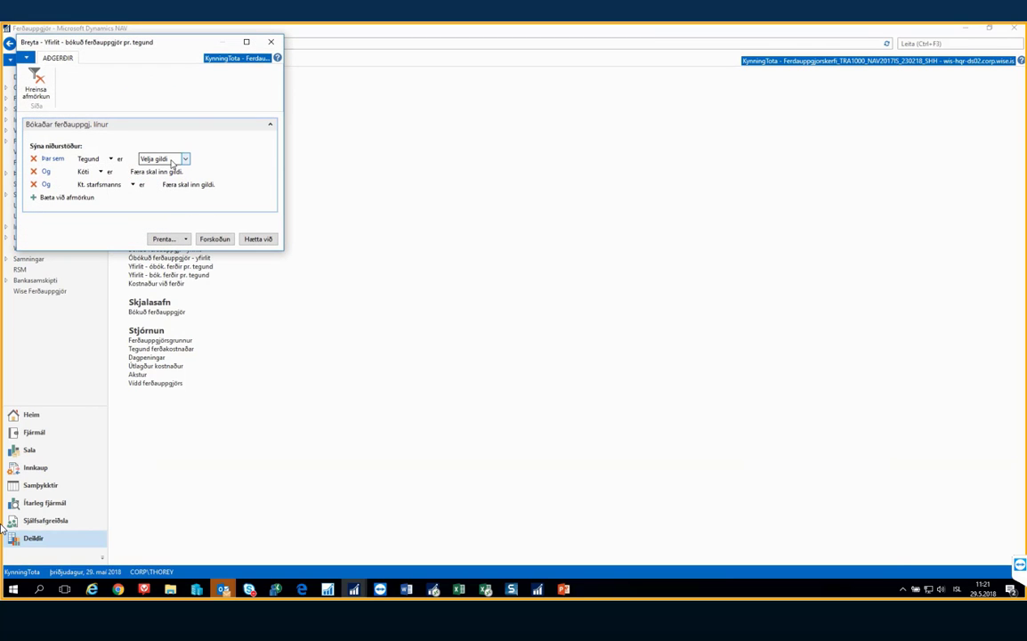
pyautogui.click(174, 160)
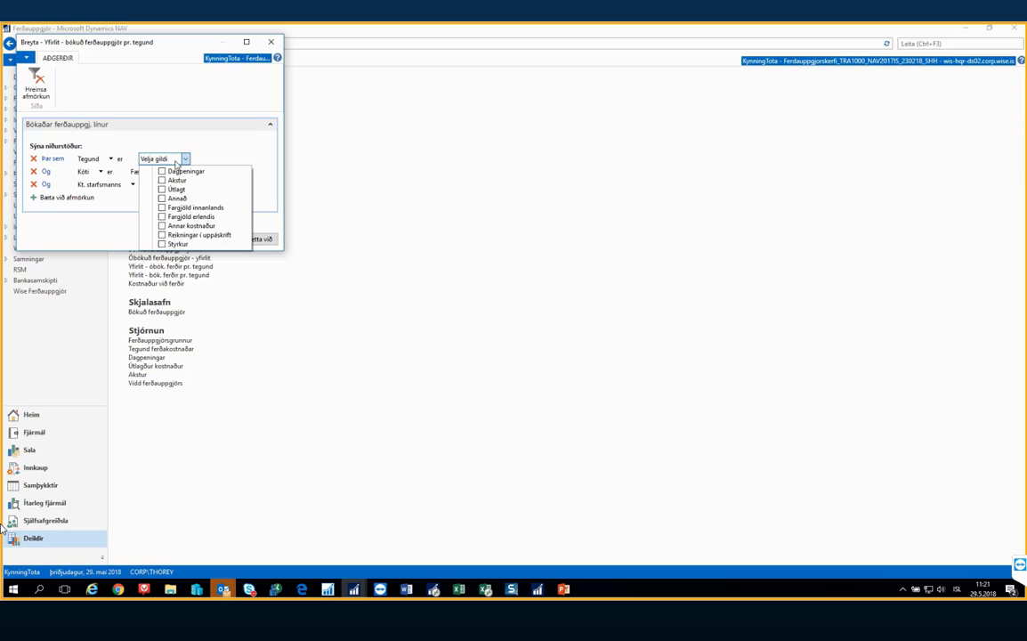
pyautogui.click(162, 171)
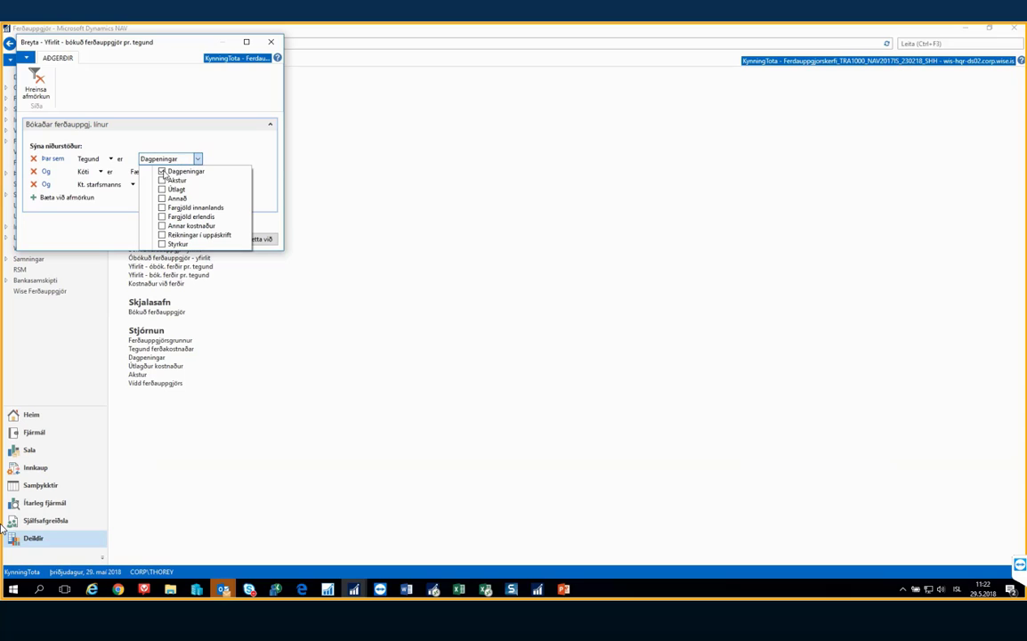
pyautogui.click(255, 180)
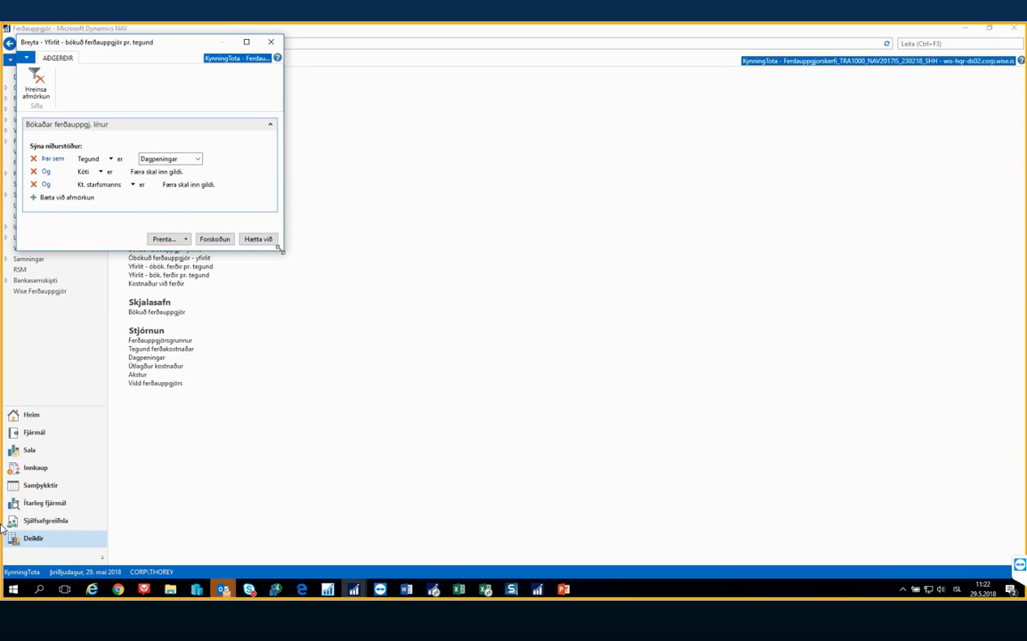
# Add a Brottför dags. filter of 01.01.18.. to the report, preview the posted daily allowance lines and close the preview
pyautogui.moveTo(281, 249); pyautogui.dragTo(313, 289)
pyautogui.click(38, 198)
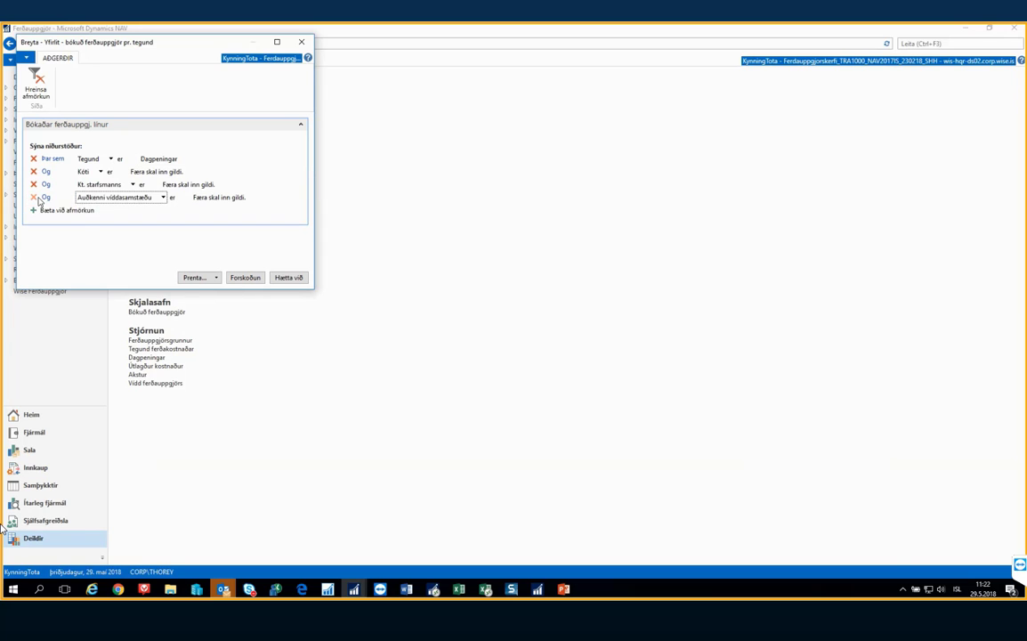
pyautogui.click(164, 197)
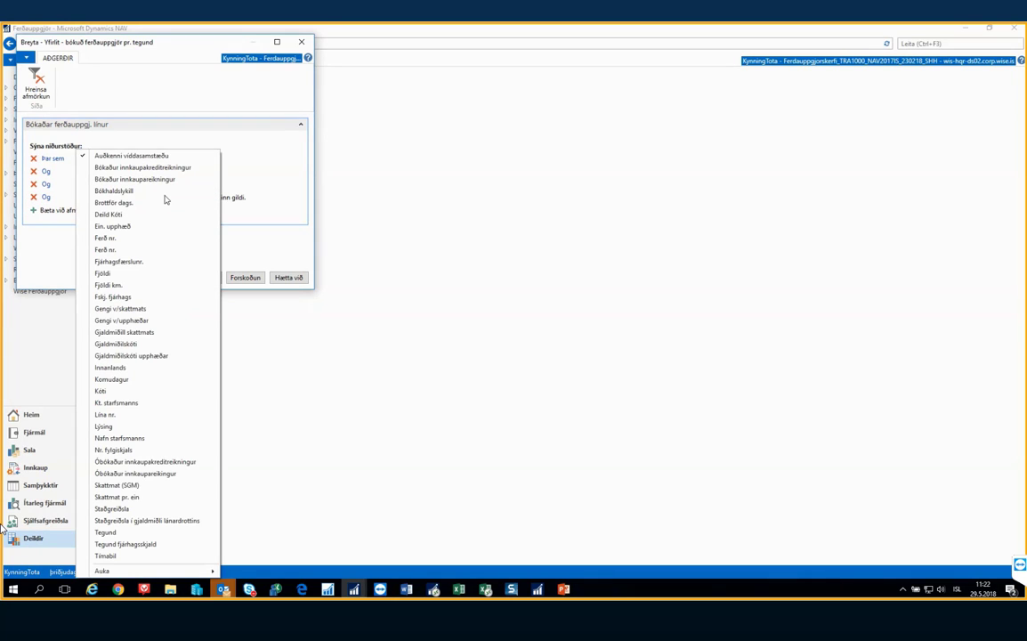
pyautogui.click(149, 203)
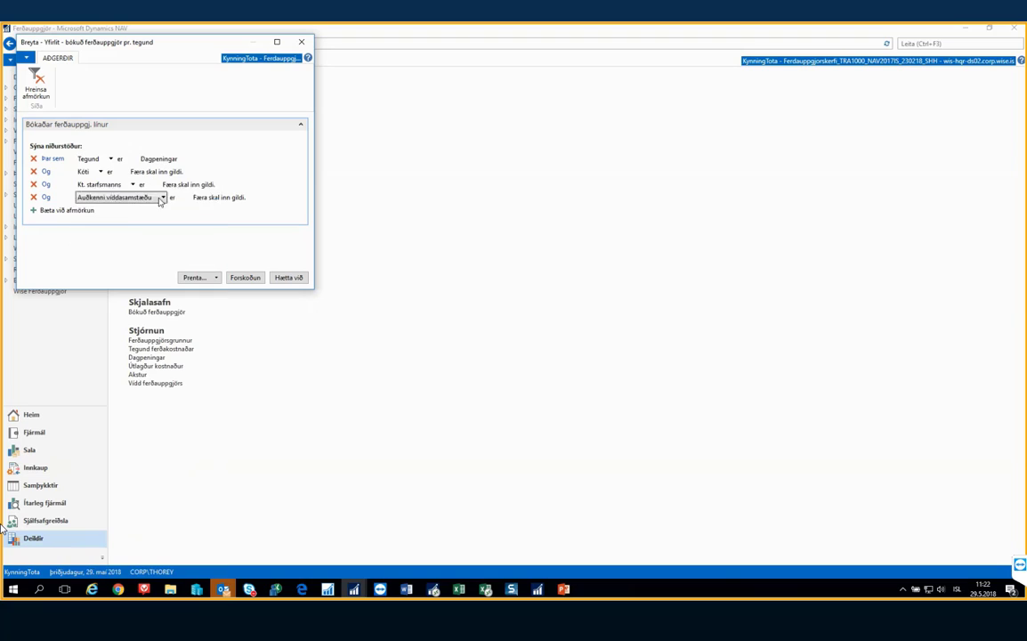
pyautogui.click(214, 198)
pyautogui.write('010')
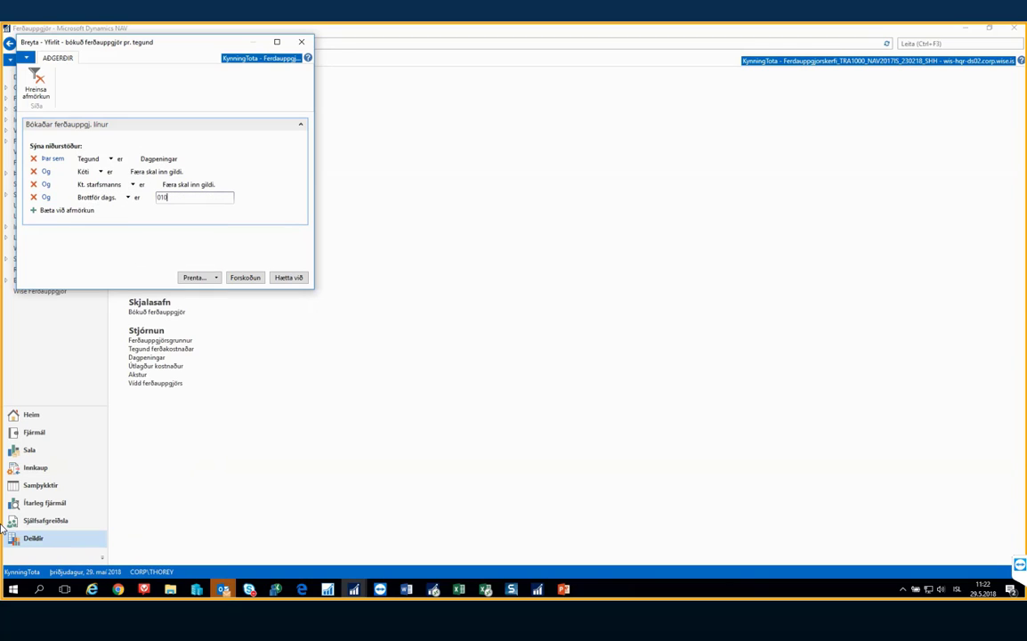
pyautogui.write('1')
pyautogui.click(243, 278)
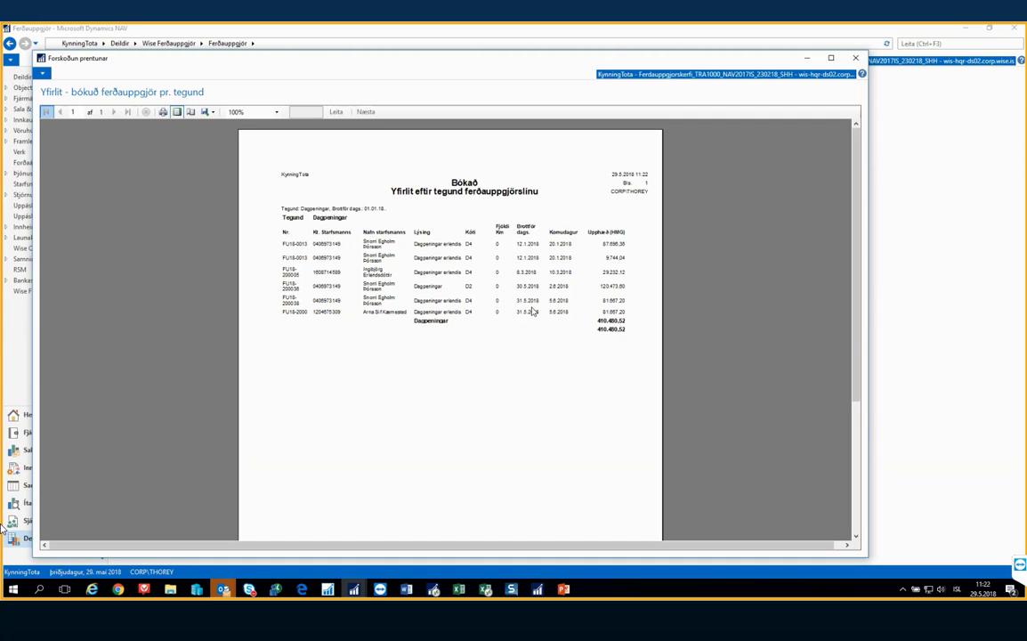
pyautogui.press('Escape')
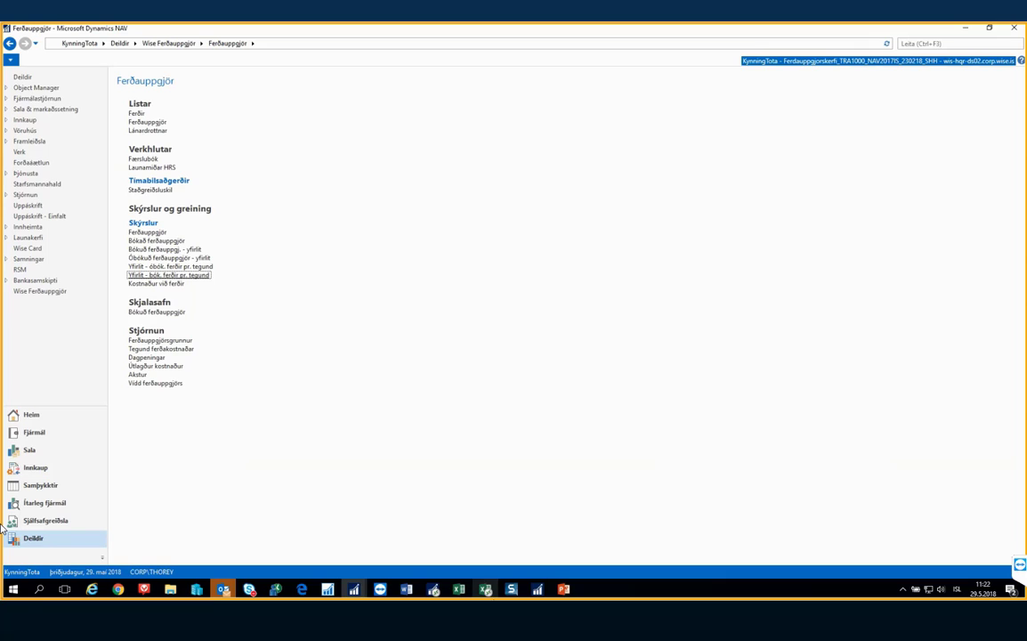
# Examine the travel settlement setup in Ferðauppgjörsgrunnur, including the number series, accounts, tax and approval fields, and close it
pyautogui.moveTo(555, 600)
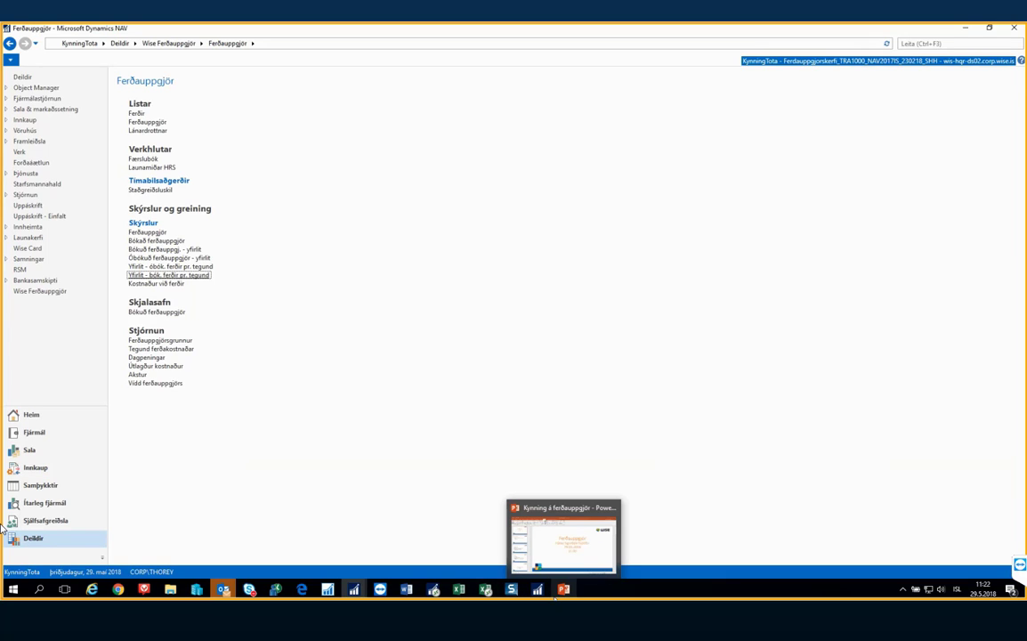
pyautogui.click(184, 340)
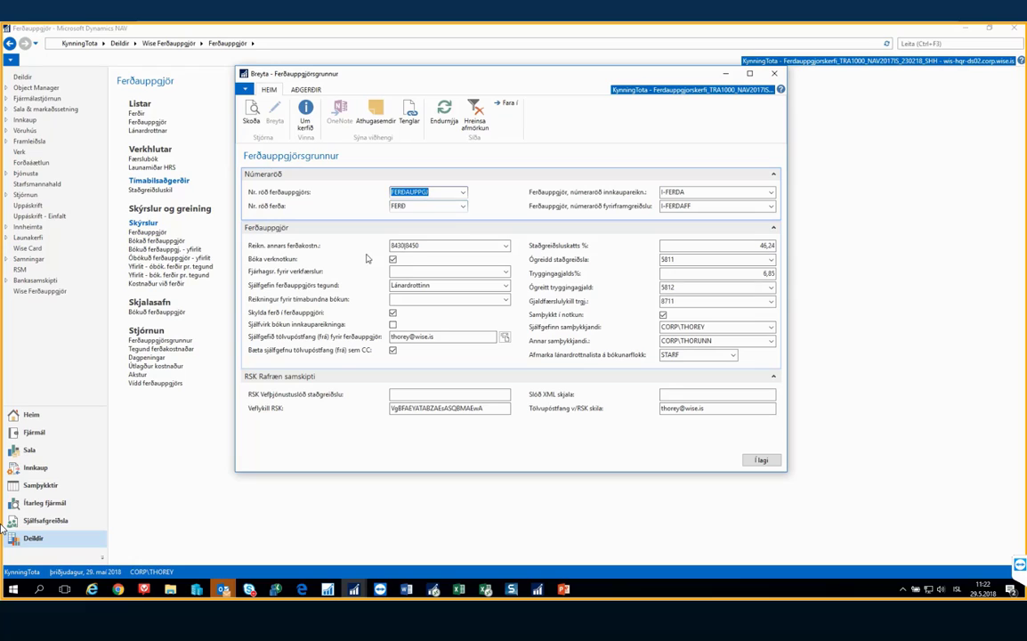
pyautogui.click(425, 245)
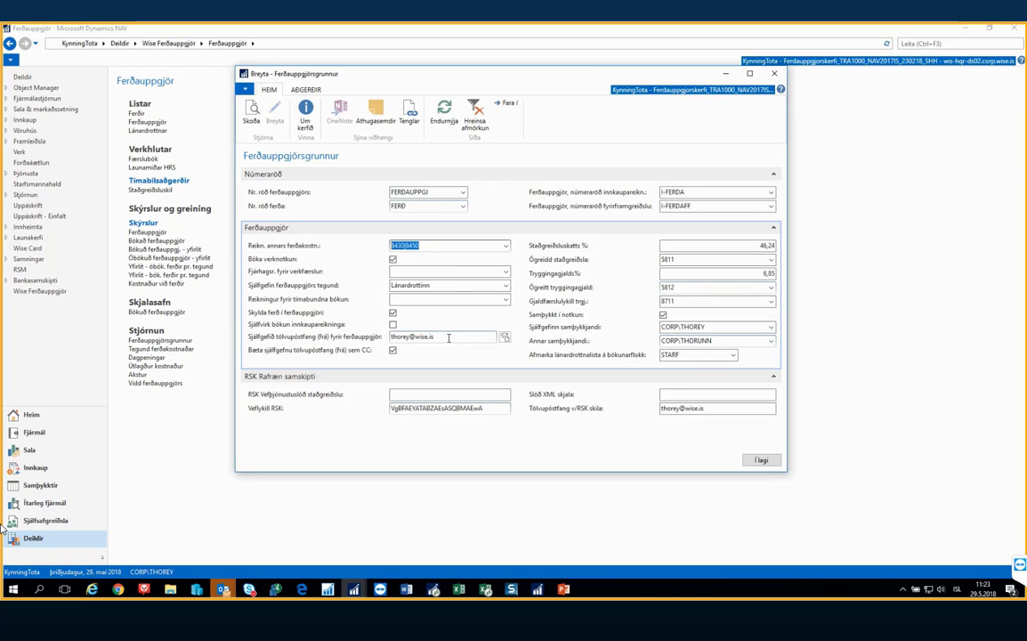
pyautogui.press('Escape')
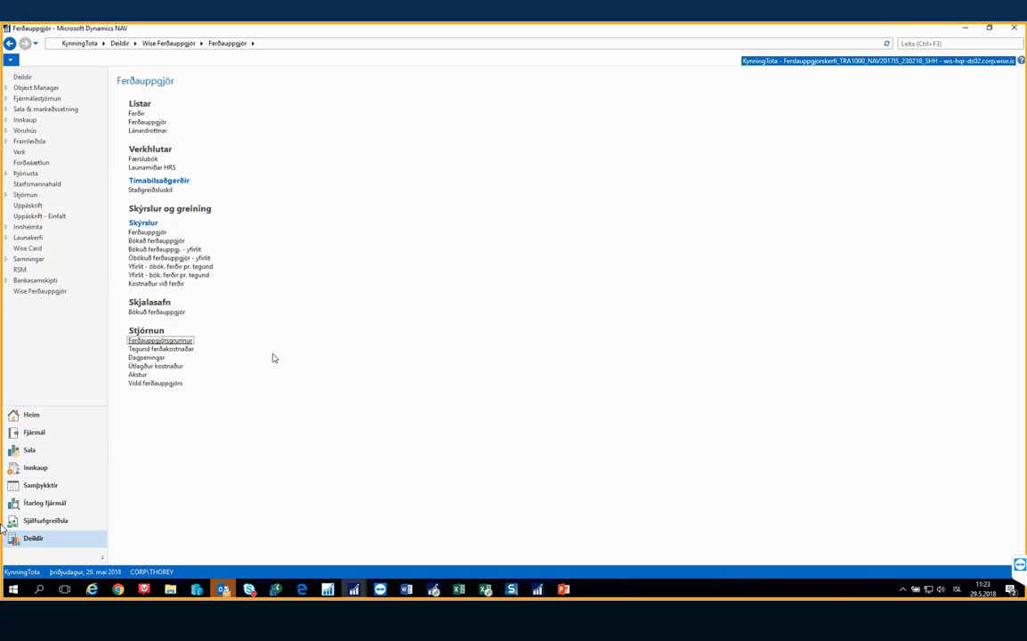
# Review the travel cost types in Tegund ferðakostnaðar and the Dagpeningar setup list, closing each one
pyautogui.click(162, 351)
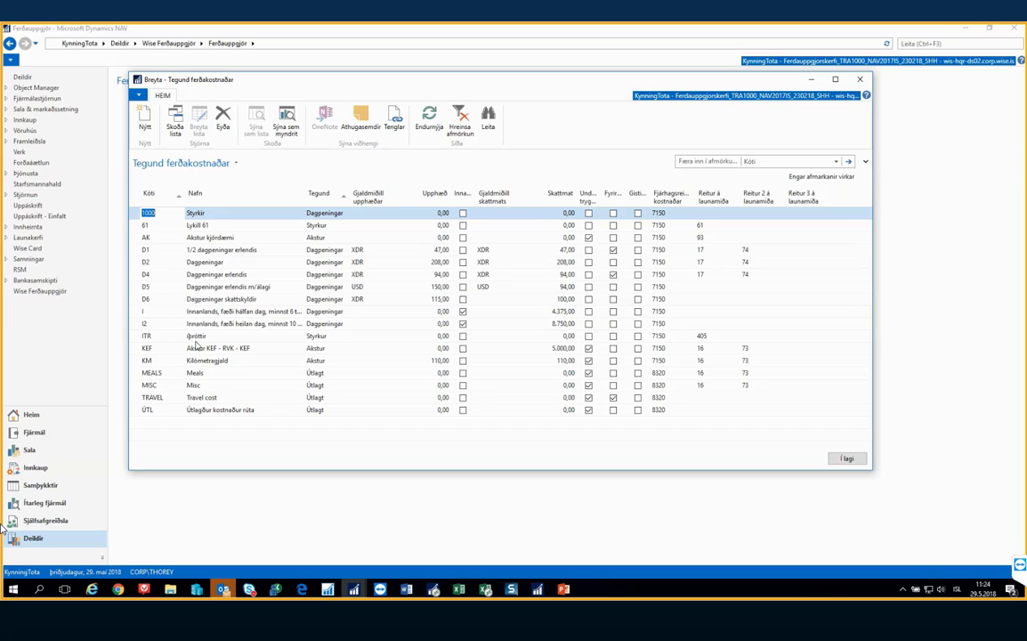
pyautogui.press('Escape')
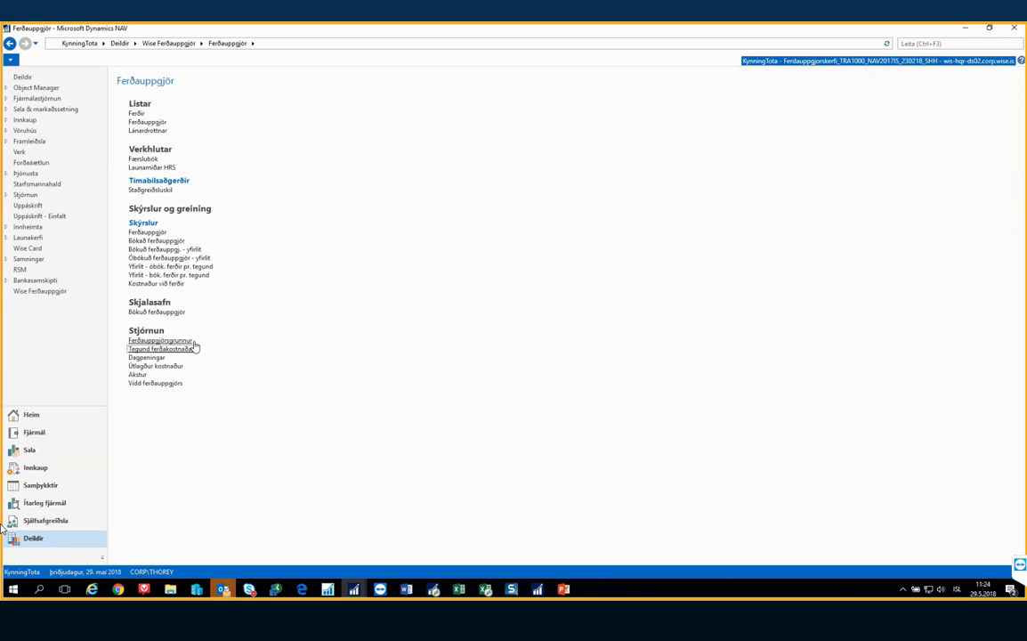
pyautogui.click(150, 358)
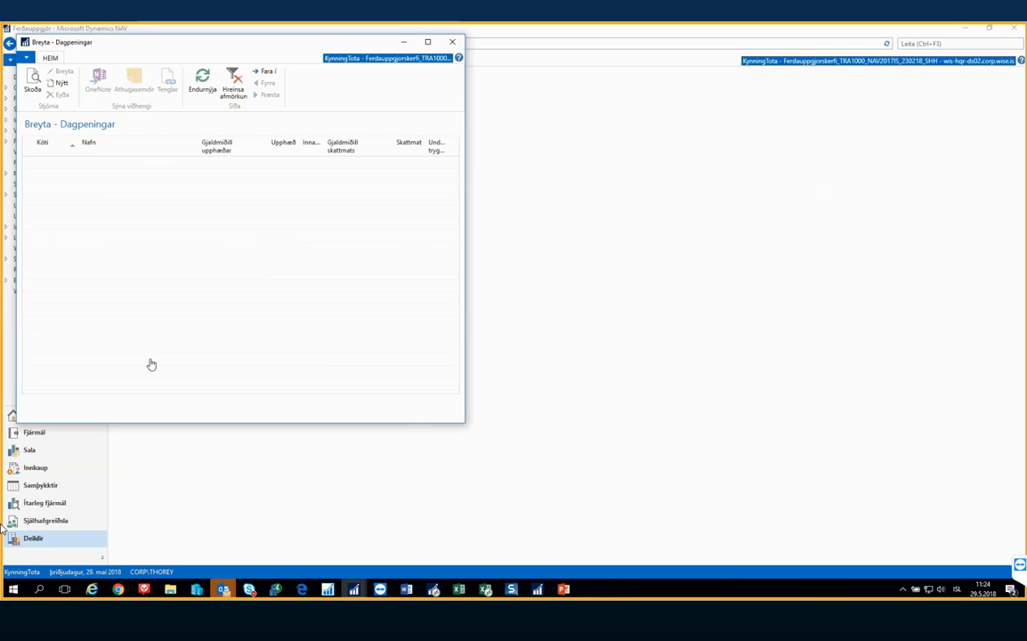
pyautogui.press('Escape')
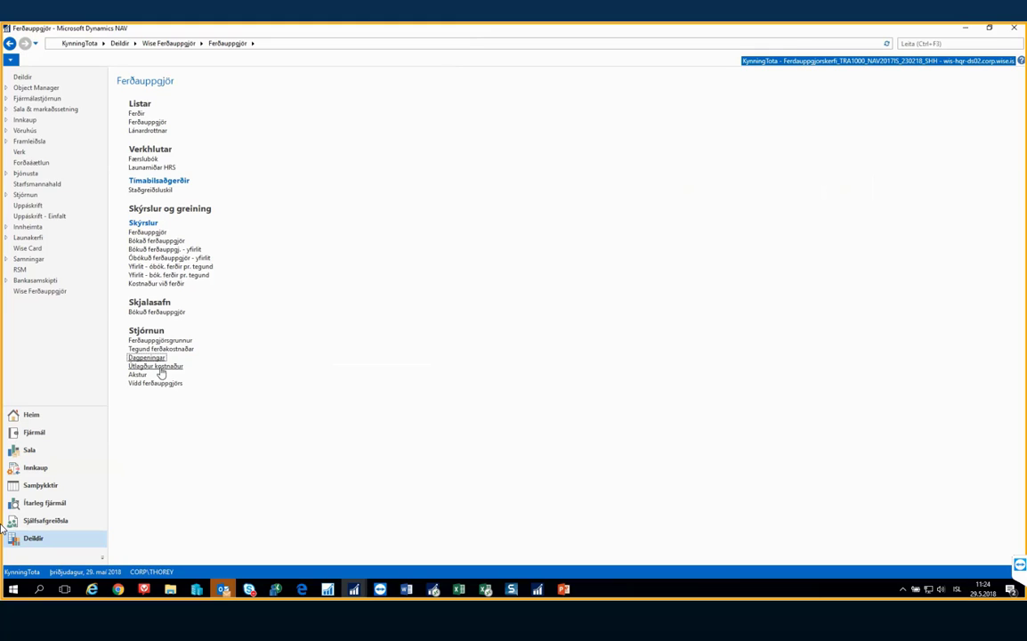
# View the Útlagður kostnaður and Akstur setup lists, closing each one
pyautogui.click(161, 371)
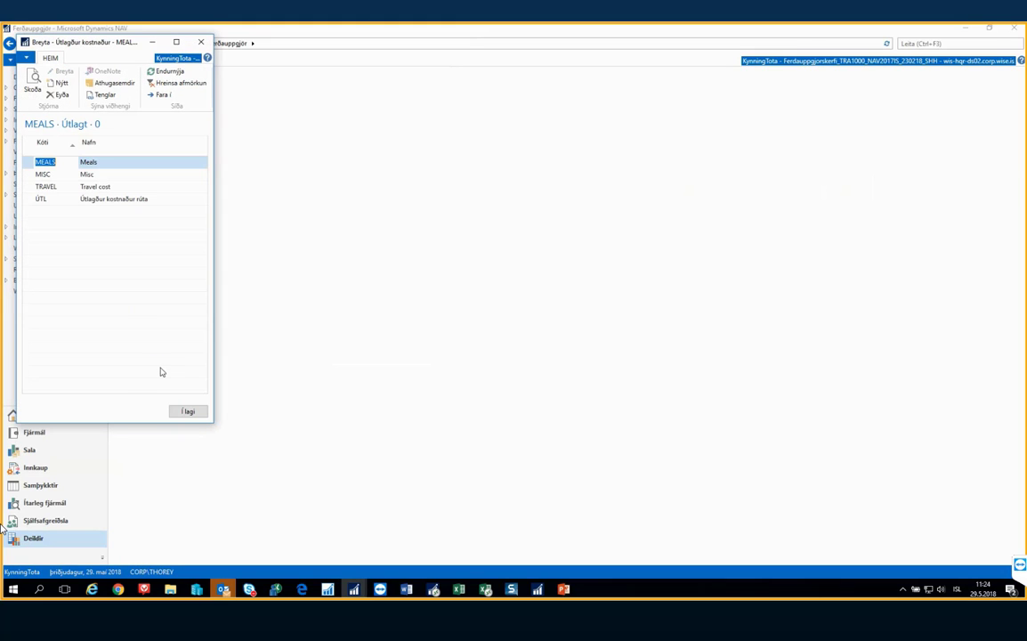
pyautogui.press('Escape')
pyautogui.click(140, 377)
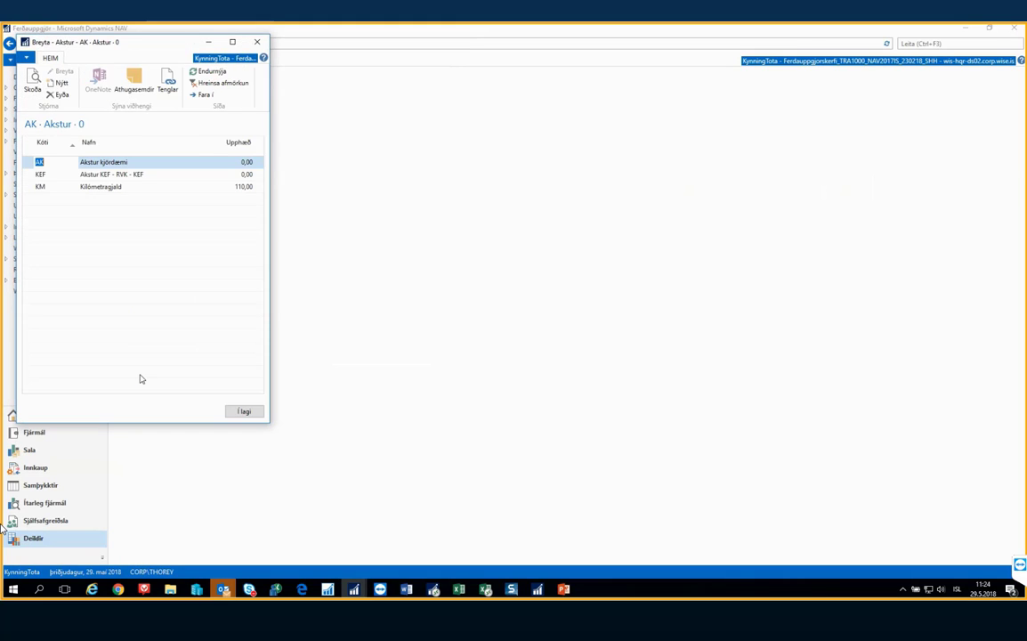
pyautogui.press('Escape')
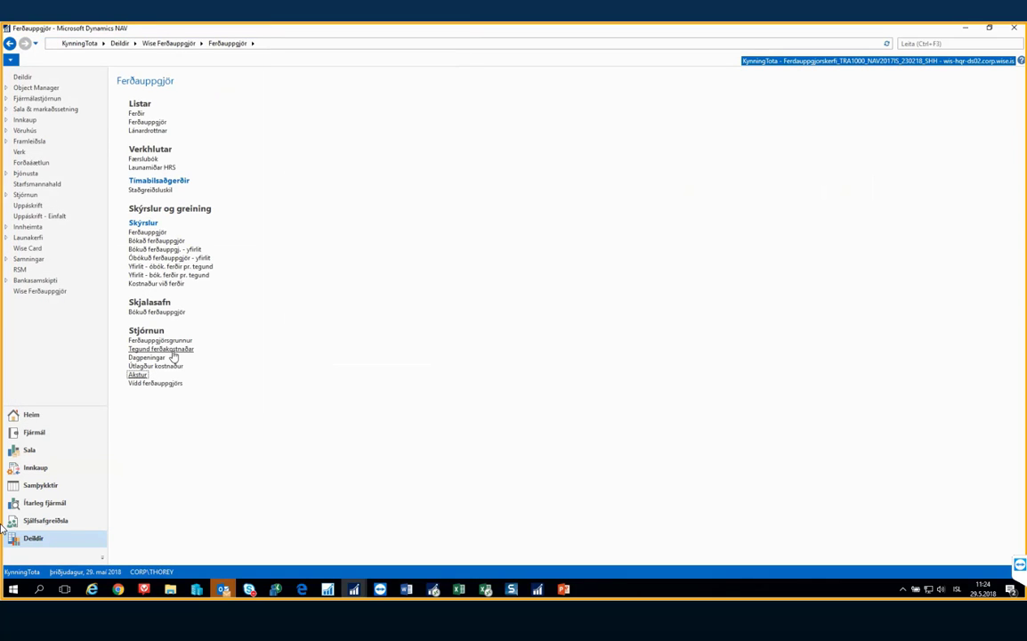
# Check the Tegund ferðakostnaðar list again and close it, view the Ferðir list and return to the Ferðauppgjör department page
pyautogui.click(173, 351)
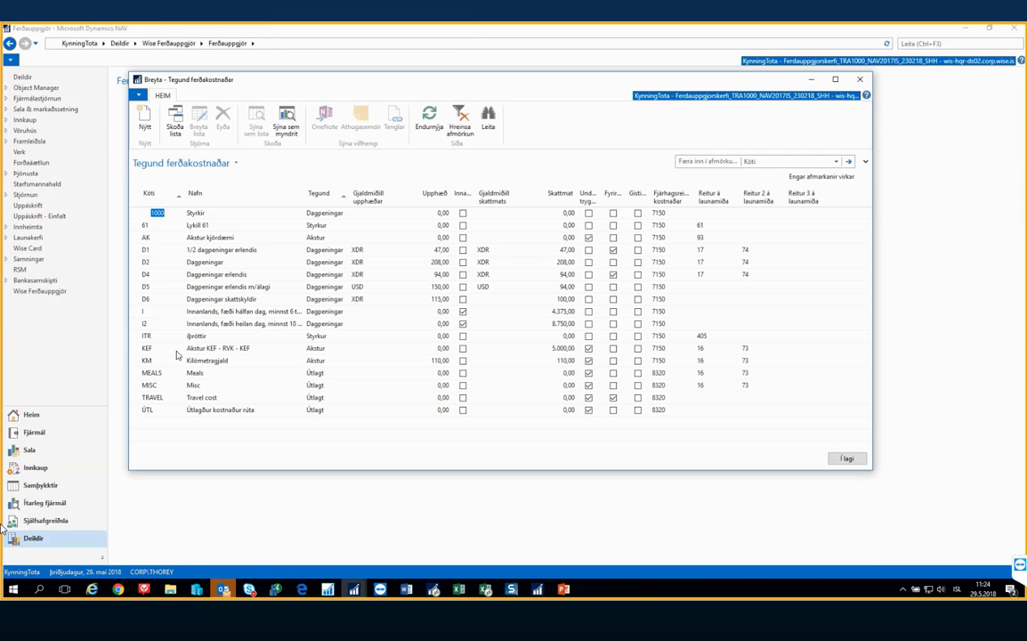
pyautogui.press('Escape')
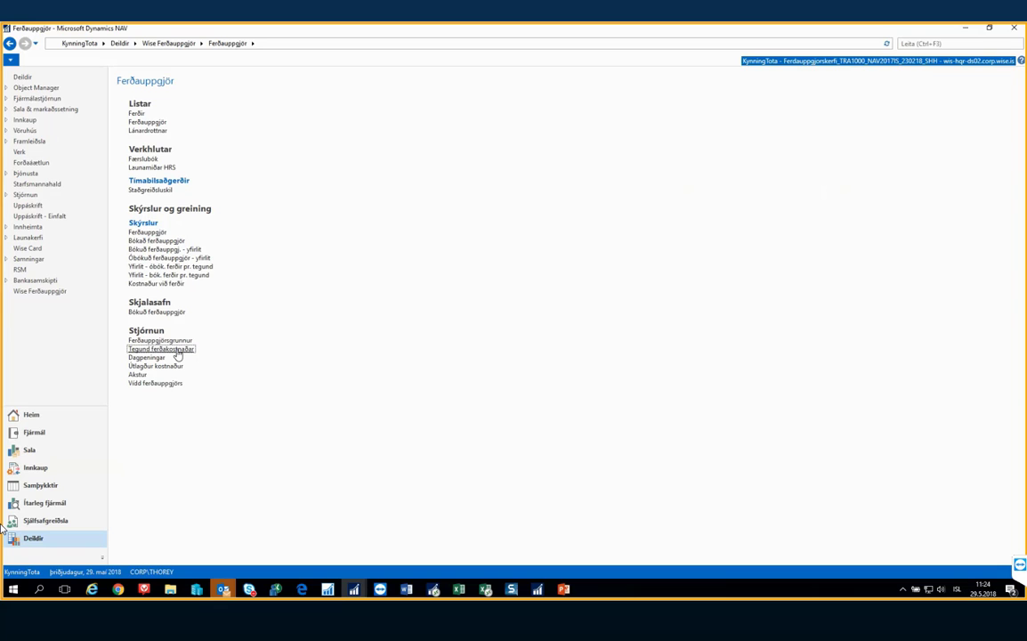
pyautogui.click(135, 114)
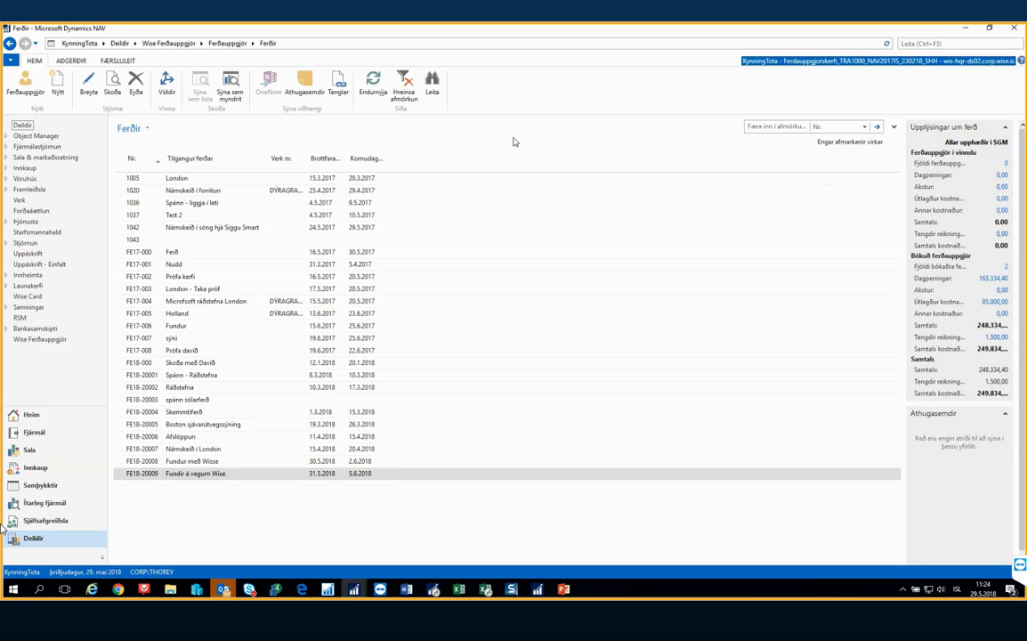
pyautogui.click(216, 47)
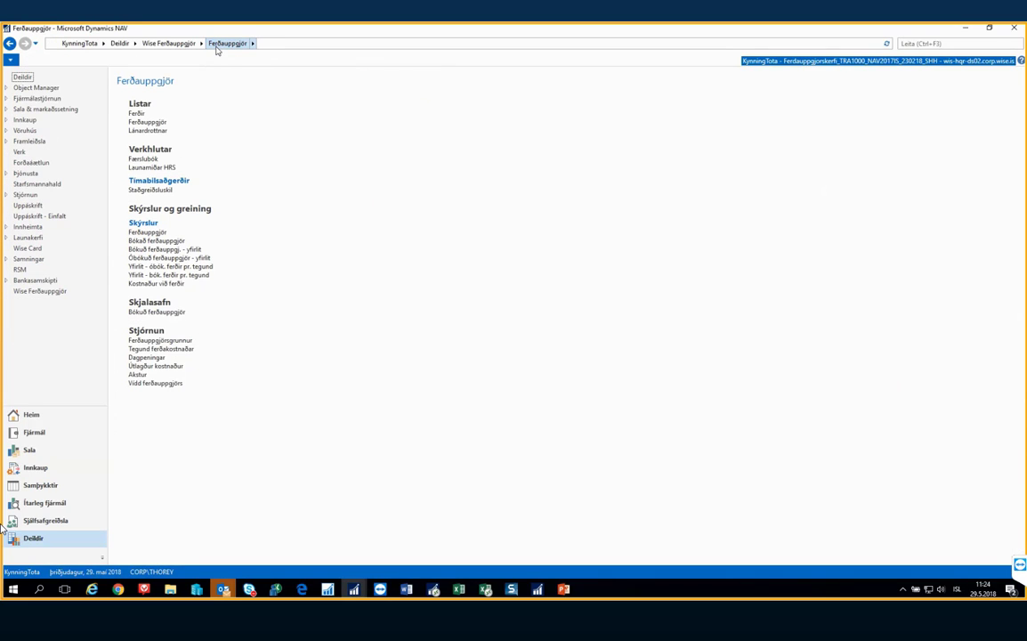